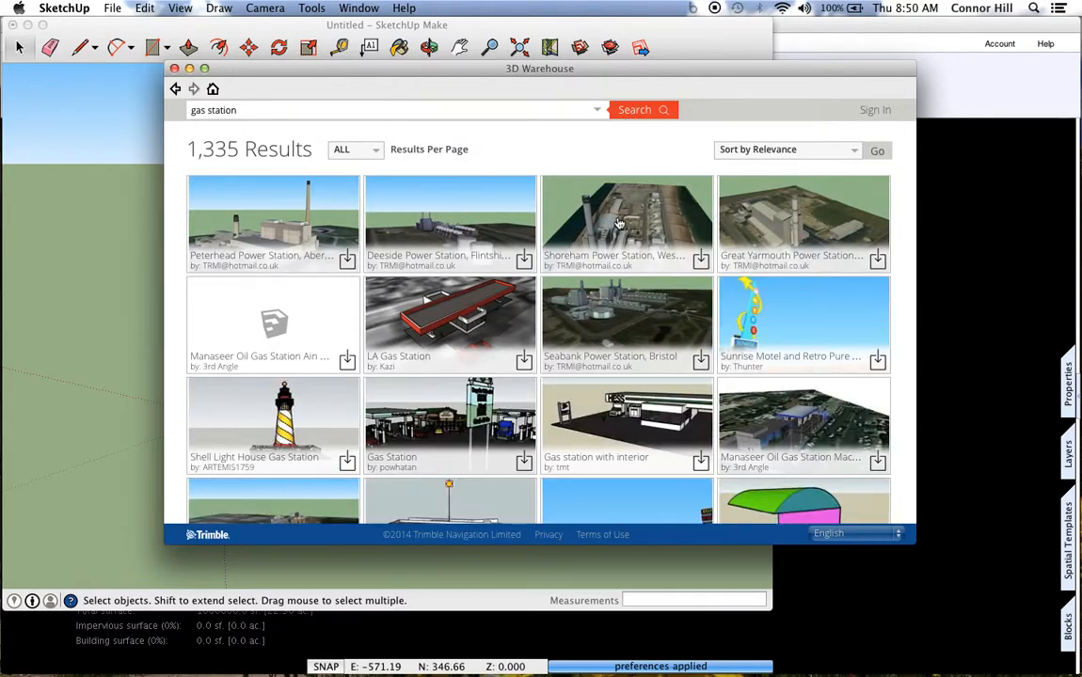
Step: Load the gas station model with two gas pumps from 3D Warehouse into the model and place it near the origin
scroll(572, 277, down, 5)
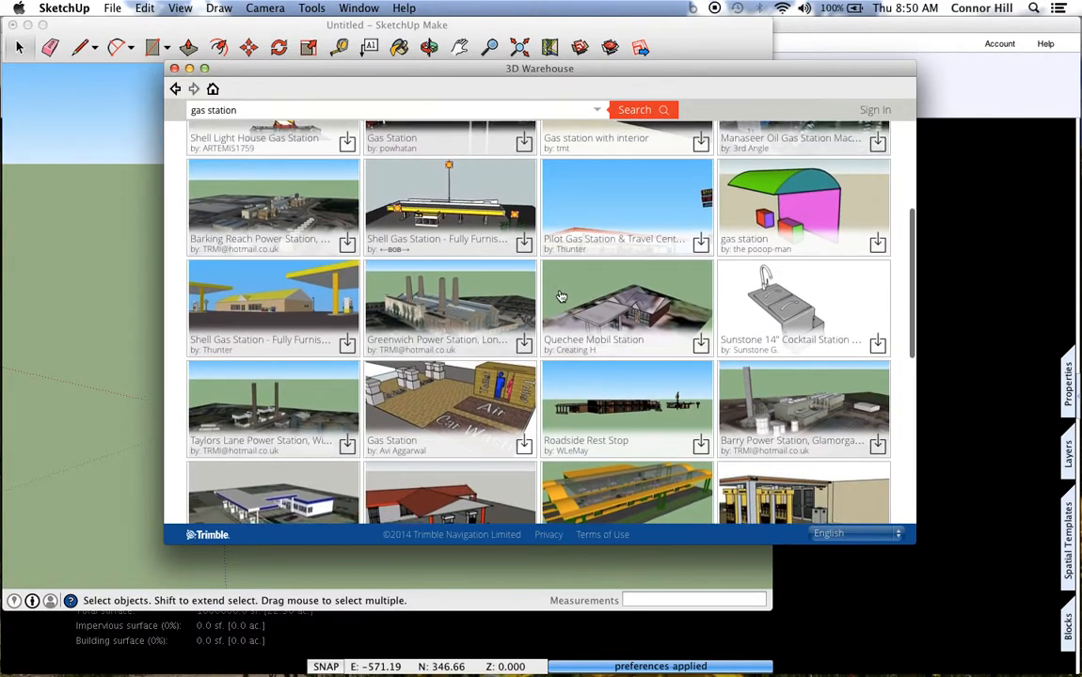
scroll(565, 287, down, 4)
click(452, 273)
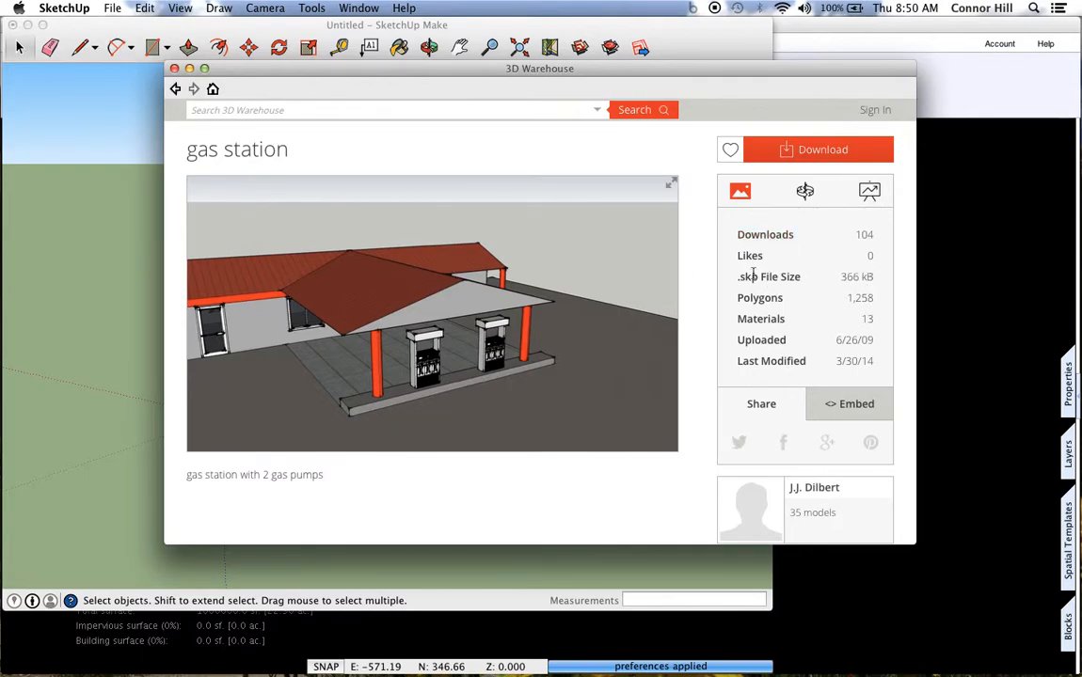
click(784, 152)
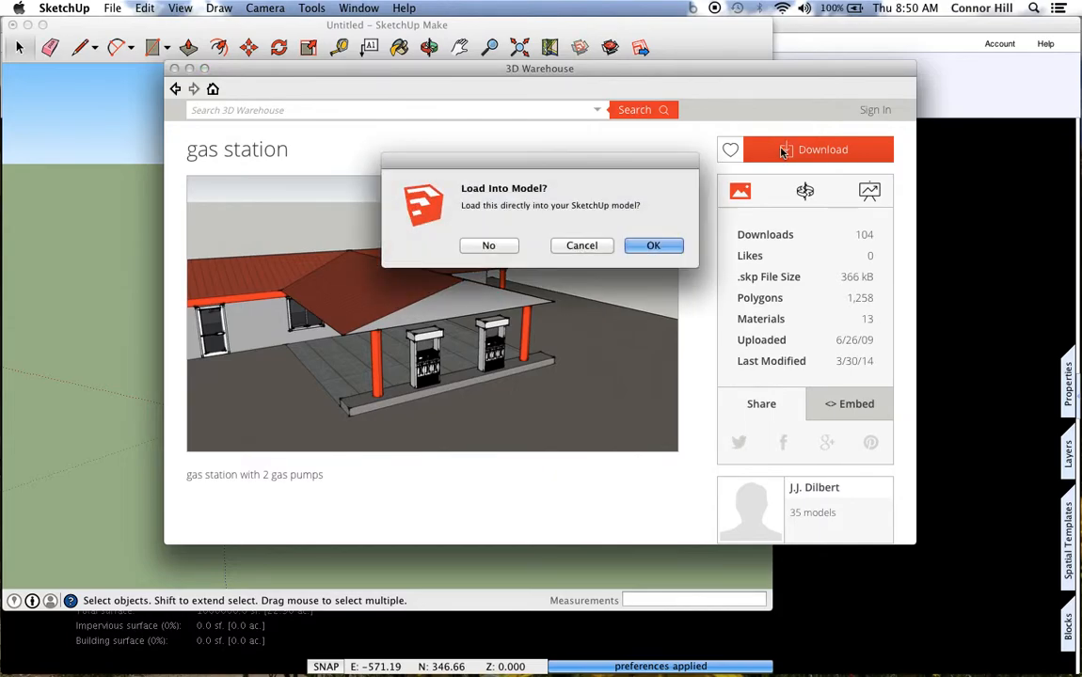
click(655, 247)
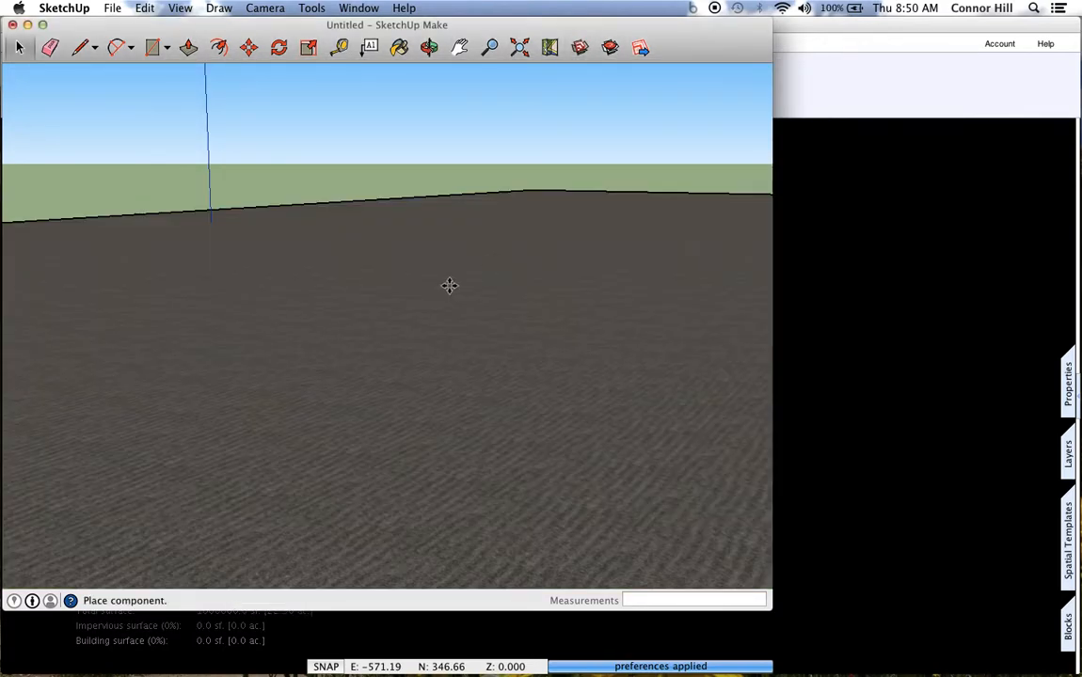
click(388, 323)
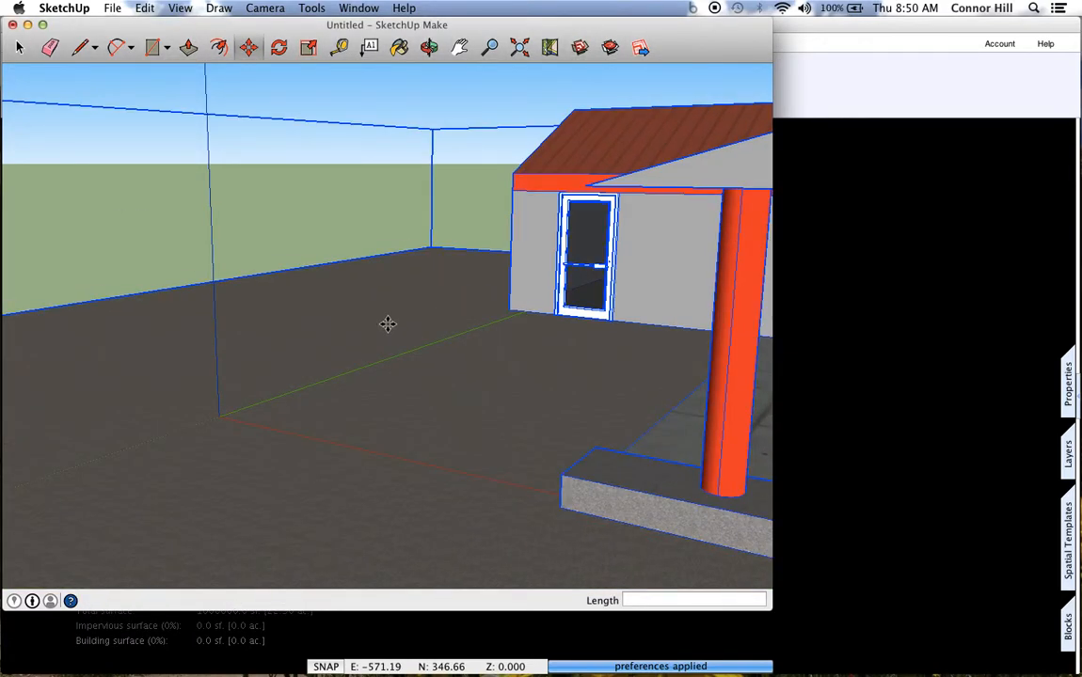
Step: Open the placed gas station component for editing
scroll(371, 334, down, 5)
middle_drag(367, 363, 682, 423)
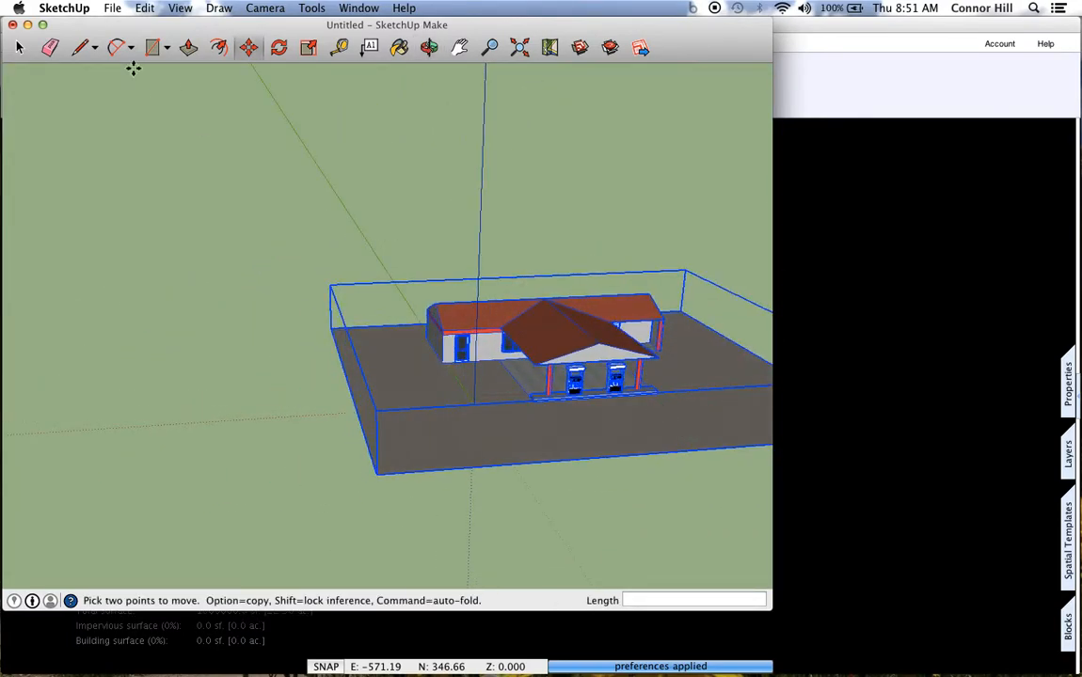
click(18, 47)
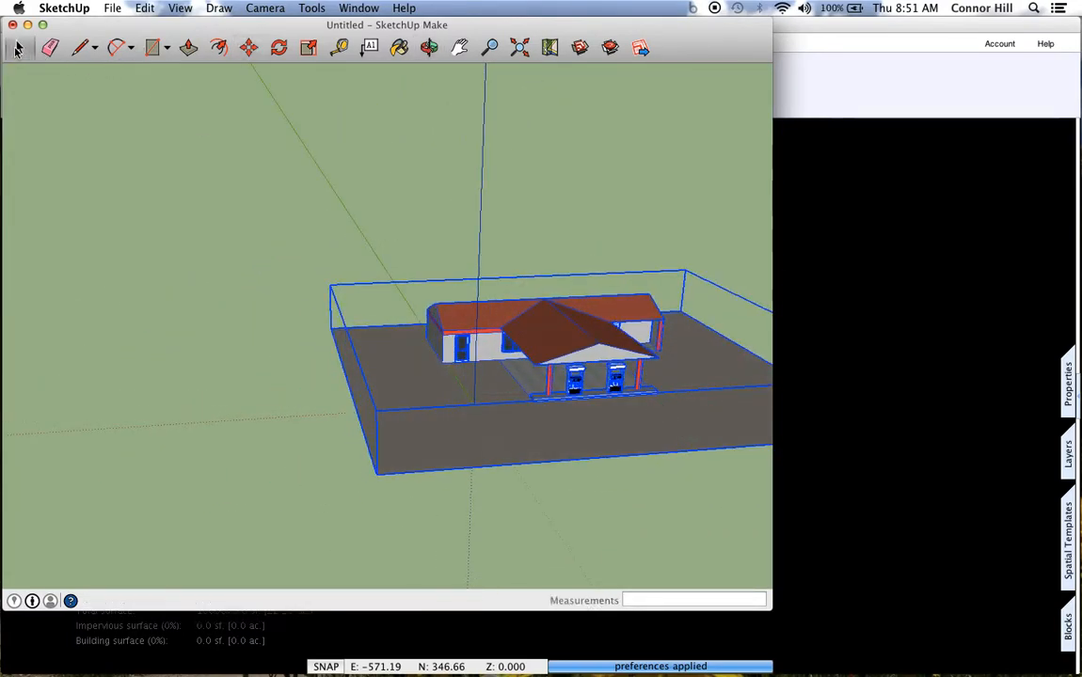
double_click(453, 463)
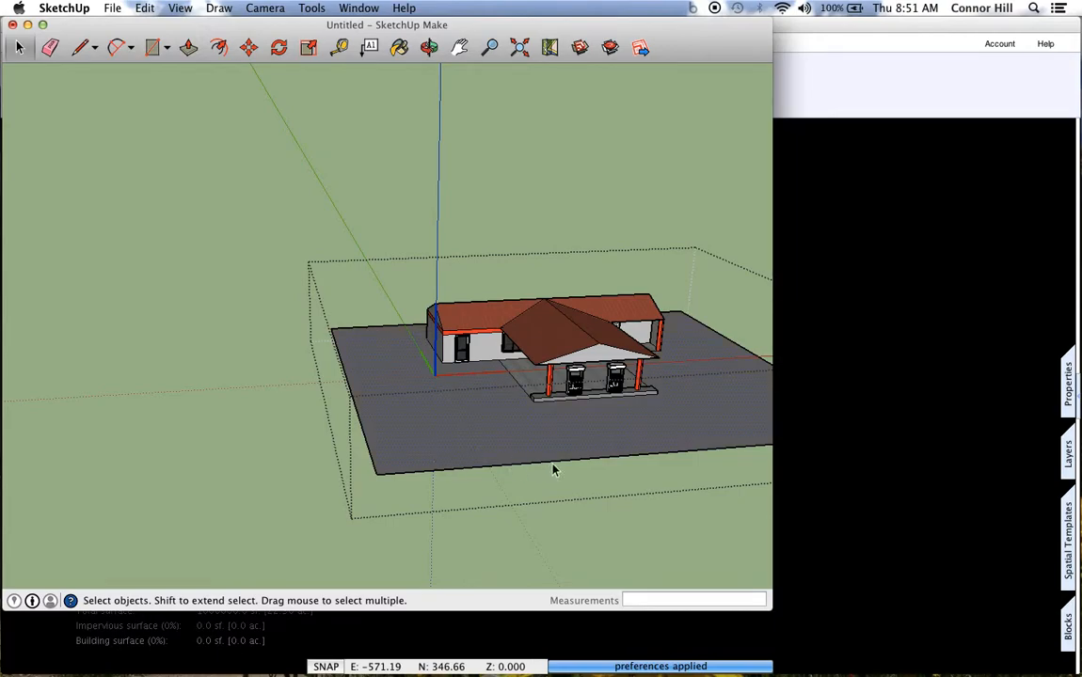
Step: Erase the boundary edges of the large ground surface around the gas station, leaving only the building and pump canopy
middle_drag(550, 467, 701, 470)
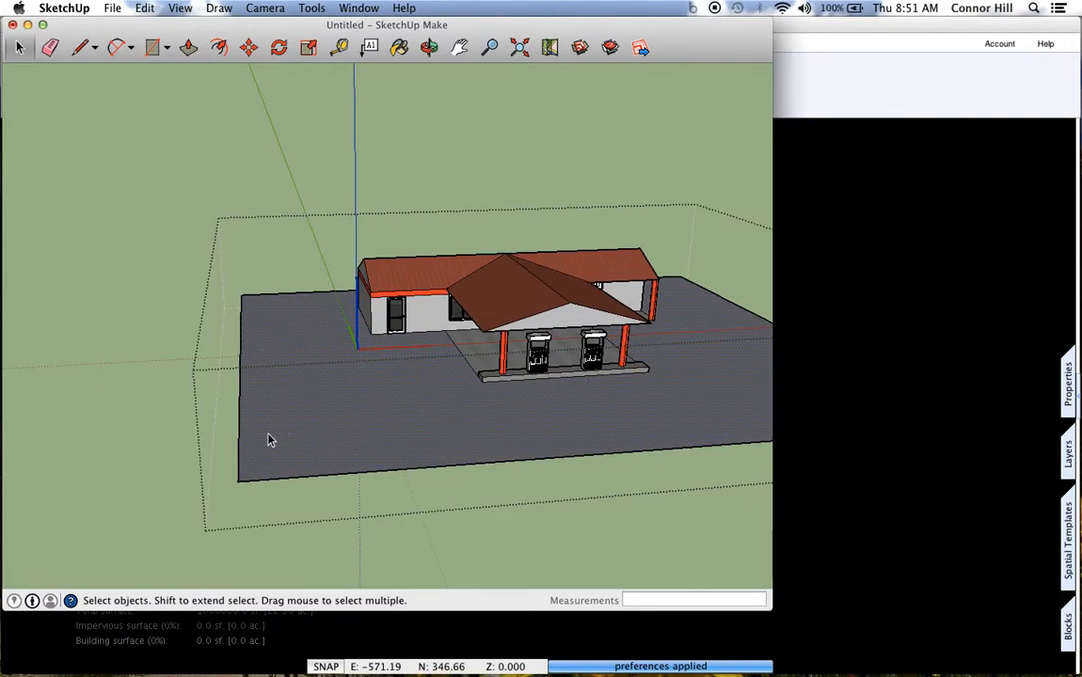
scroll(268, 440, down, 5)
middle_drag(293, 459, 599, 539)
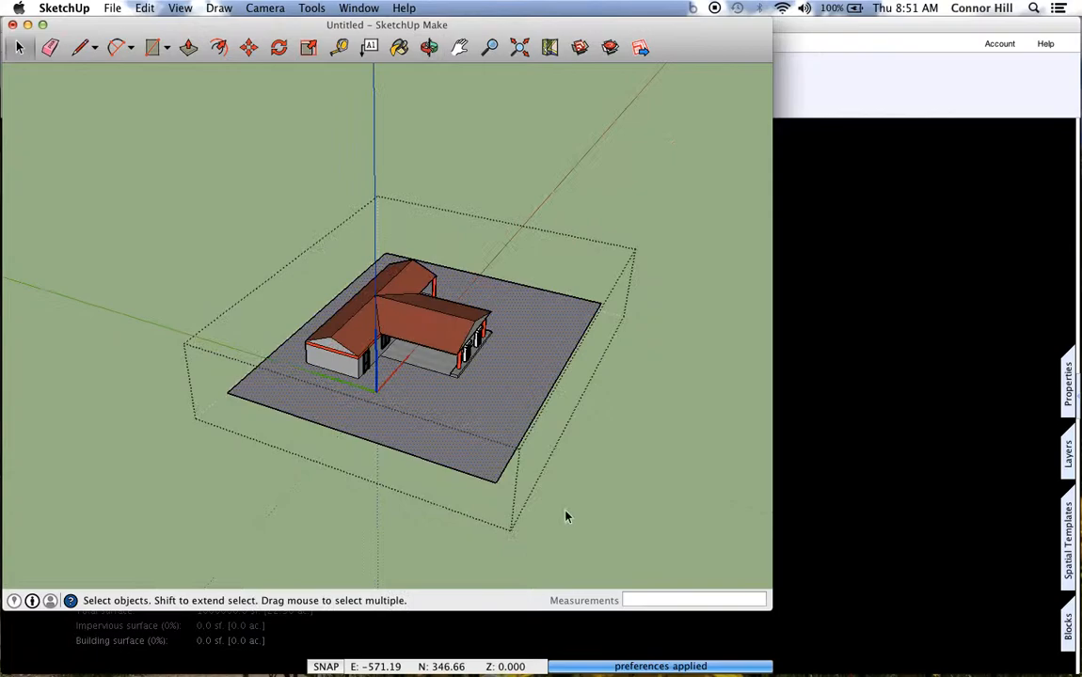
click(49, 47)
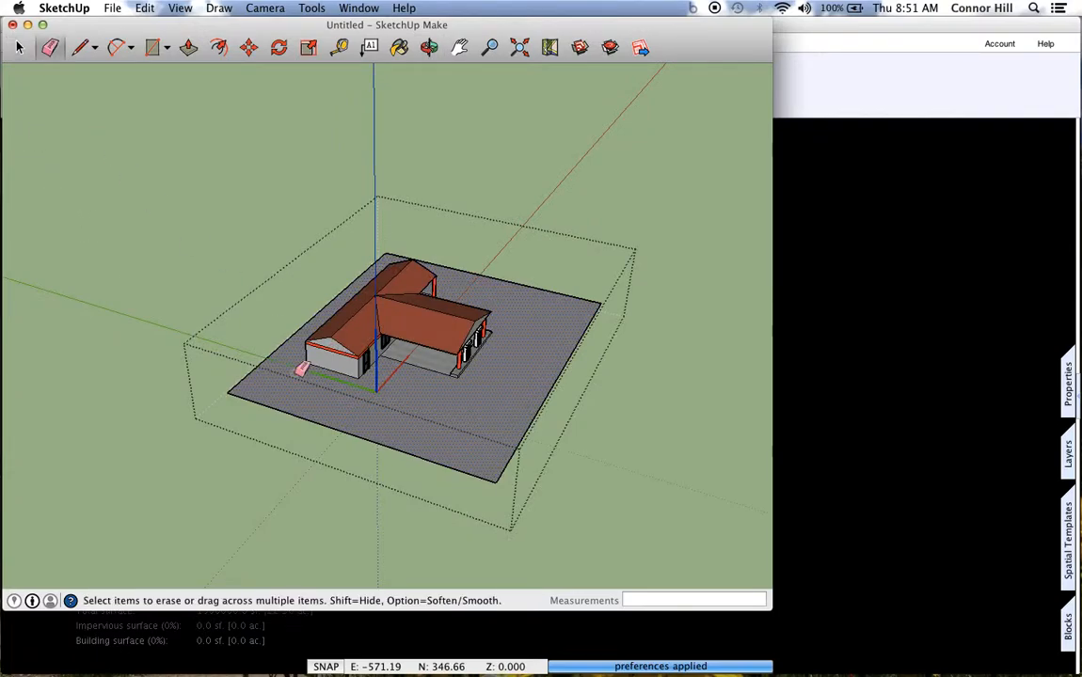
click(318, 421)
middle_drag(444, 434, 279, 299)
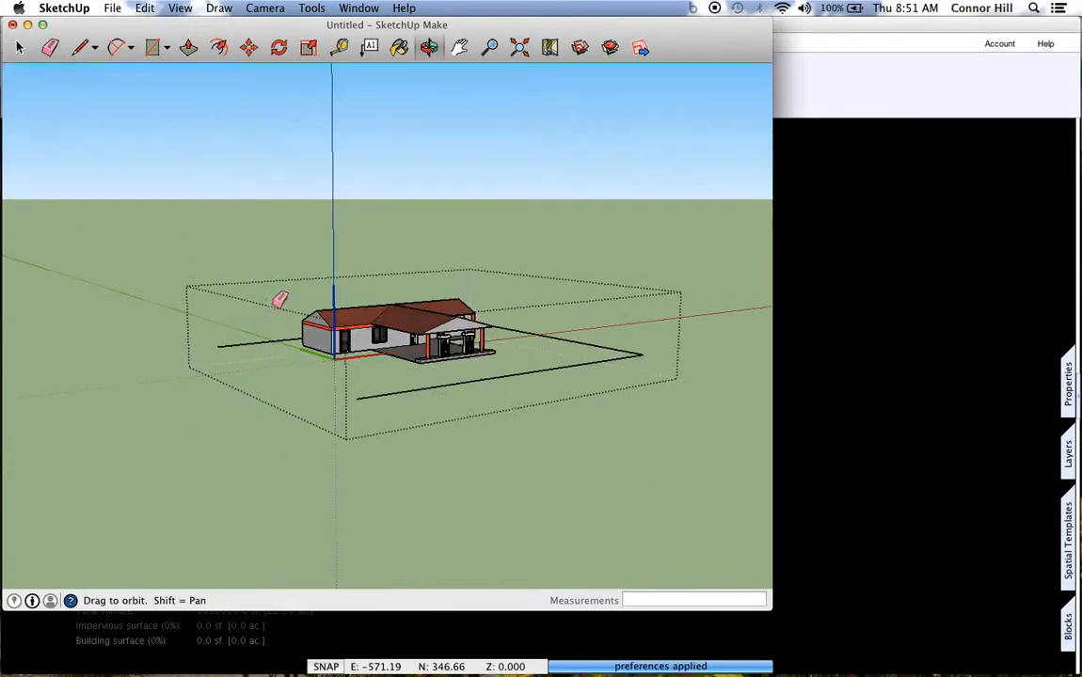
scroll(454, 399, up, 5)
scroll(447, 379, down, 5)
middle_drag(447, 379, 443, 403)
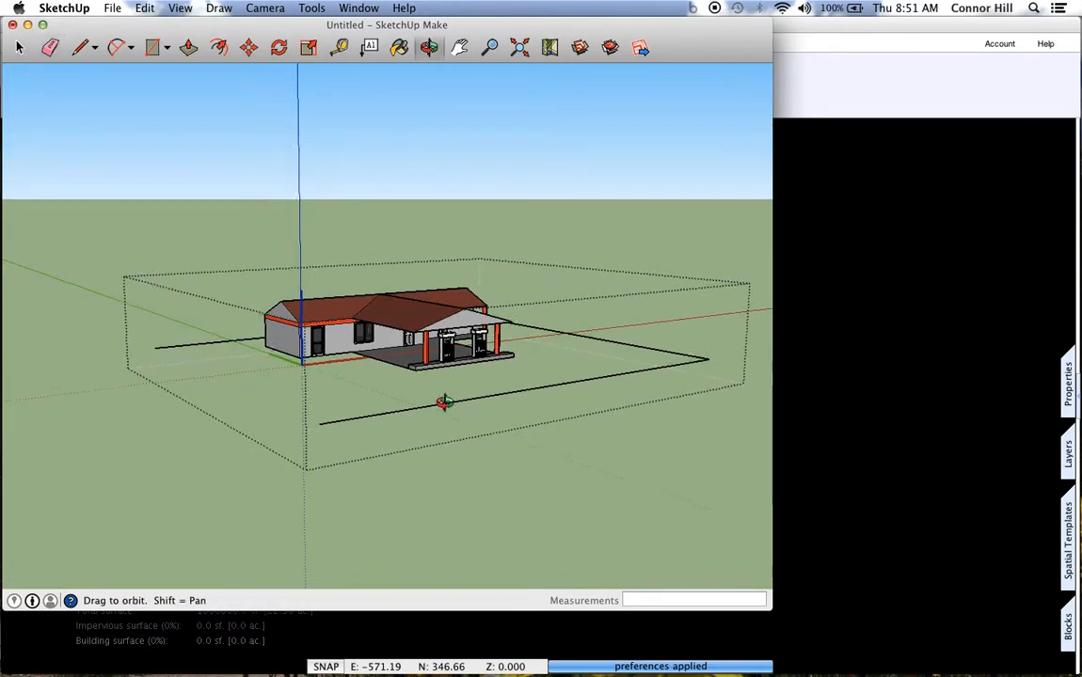
mouse_move(449, 393)
mouse_down()
mouse_move(589, 355)
mouse_move(625, 307)
mouse_up()
click(200, 347)
scroll(371, 324, up, 3)
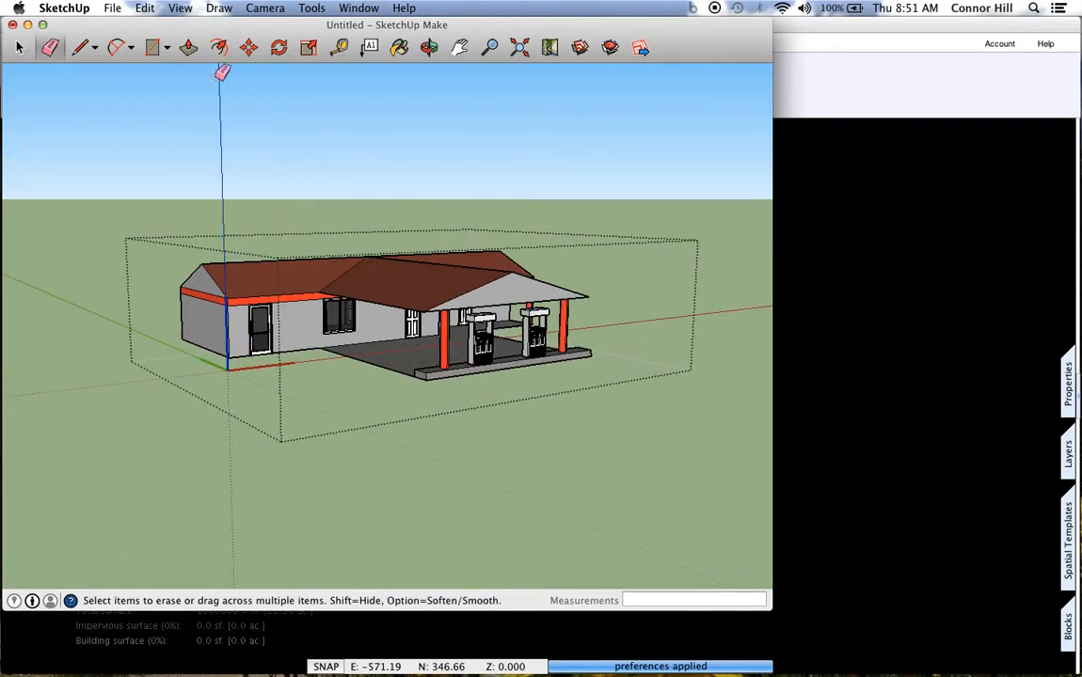
Step: Purge the unused items from the entire model through the model statistics
click(112, 9)
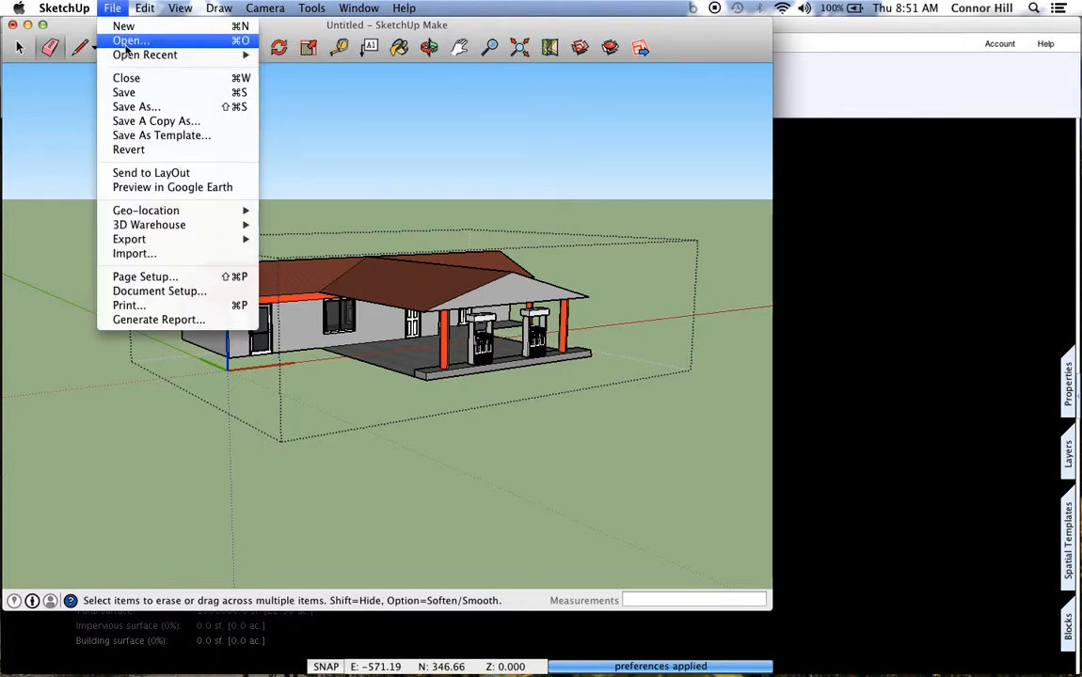
mouse_move(339, 9)
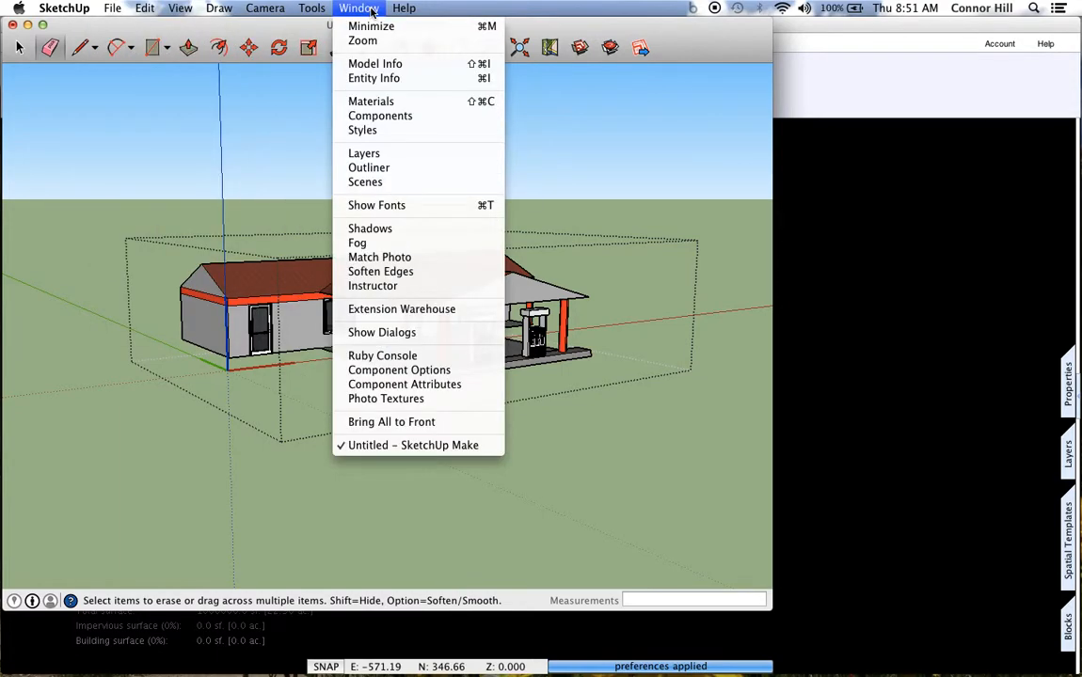
click(384, 65)
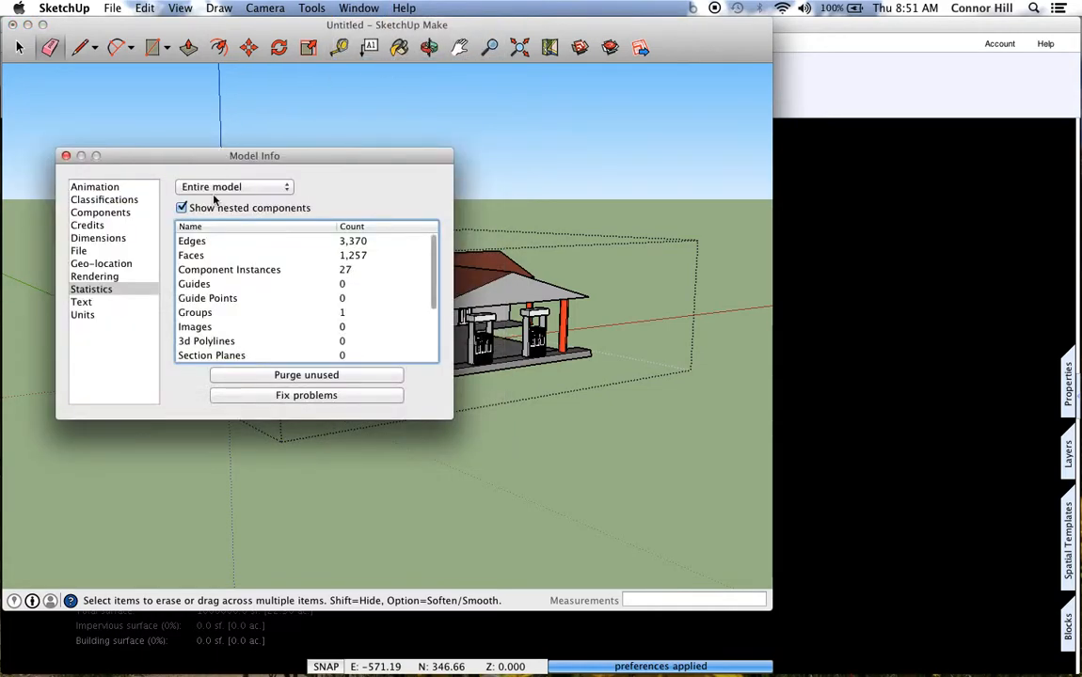
click(106, 291)
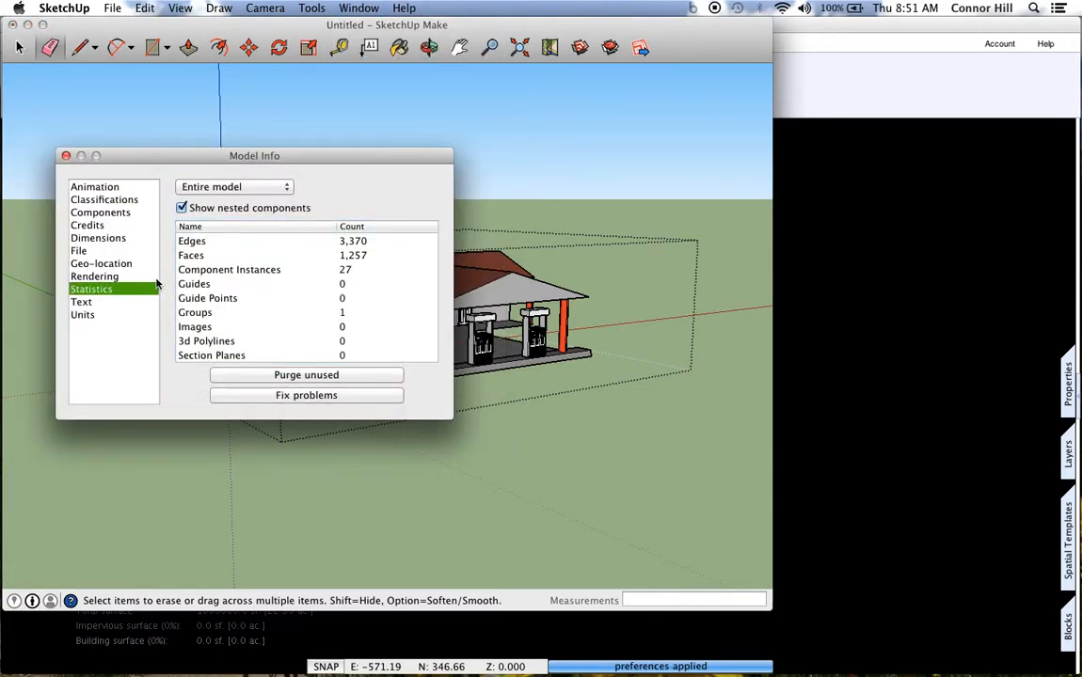
click(317, 380)
click(66, 156)
Step: Export the 3D model to the Desktop as a COLLADA file named gas station.dae
mouse_move(320, 292)
middle_down()
mouse_move(310, 376)
mouse_move(372, 222)
mouse_move(301, 339)
mouse_move(219, 431)
mouse_move(236, 423)
middle_up()
key(e)
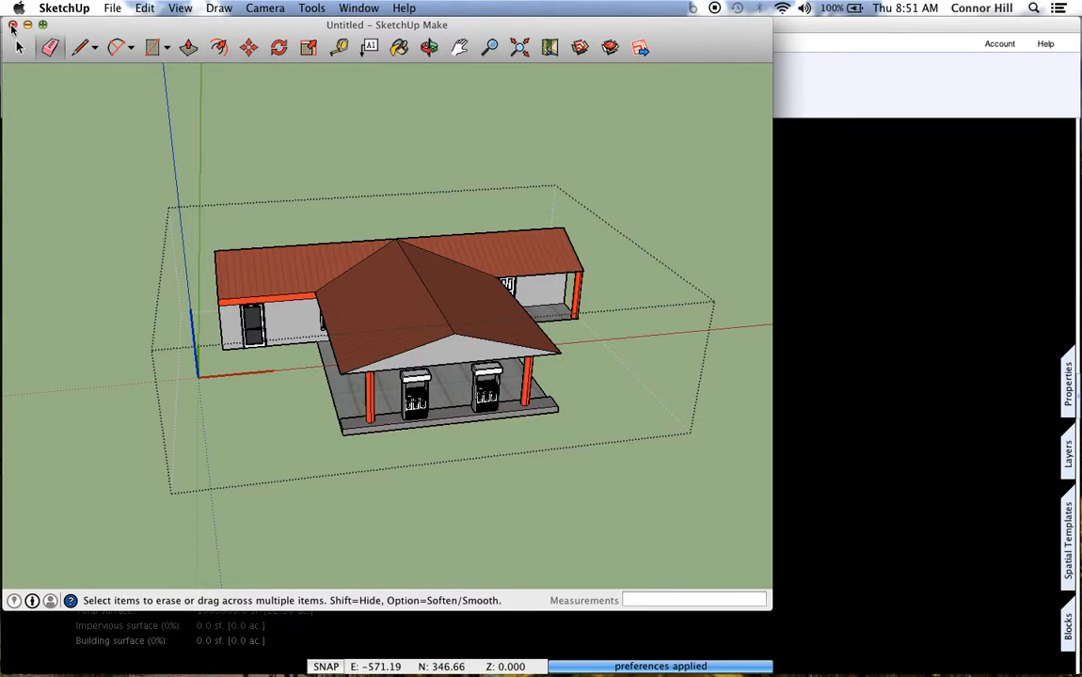
click(65, 9)
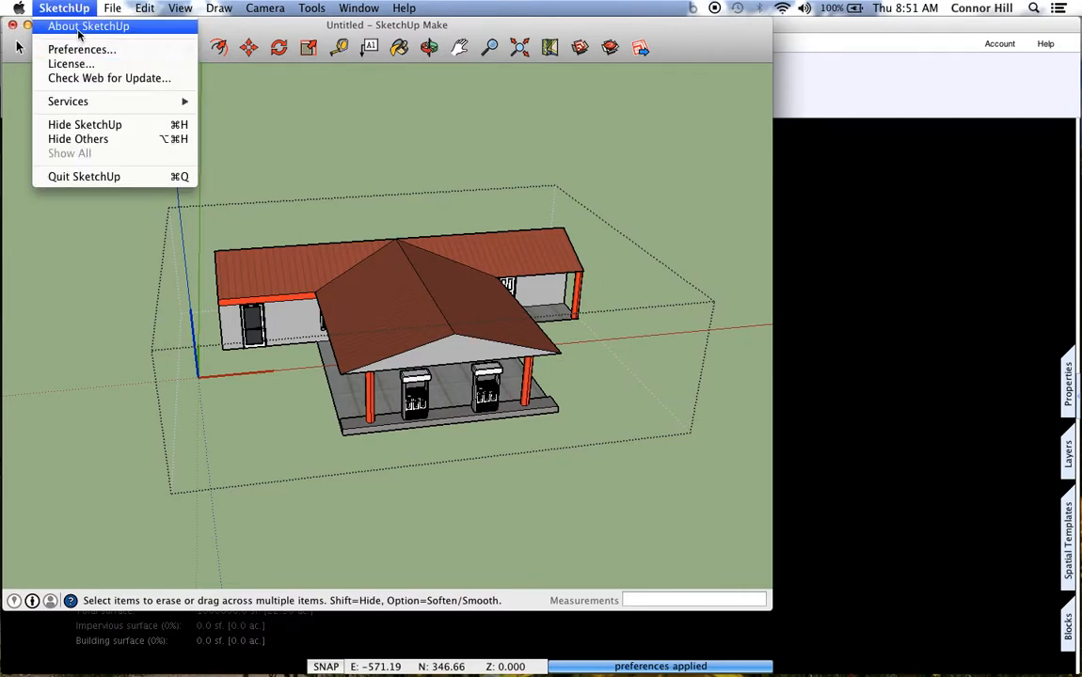
mouse_move(113, 8)
mouse_move(156, 240)
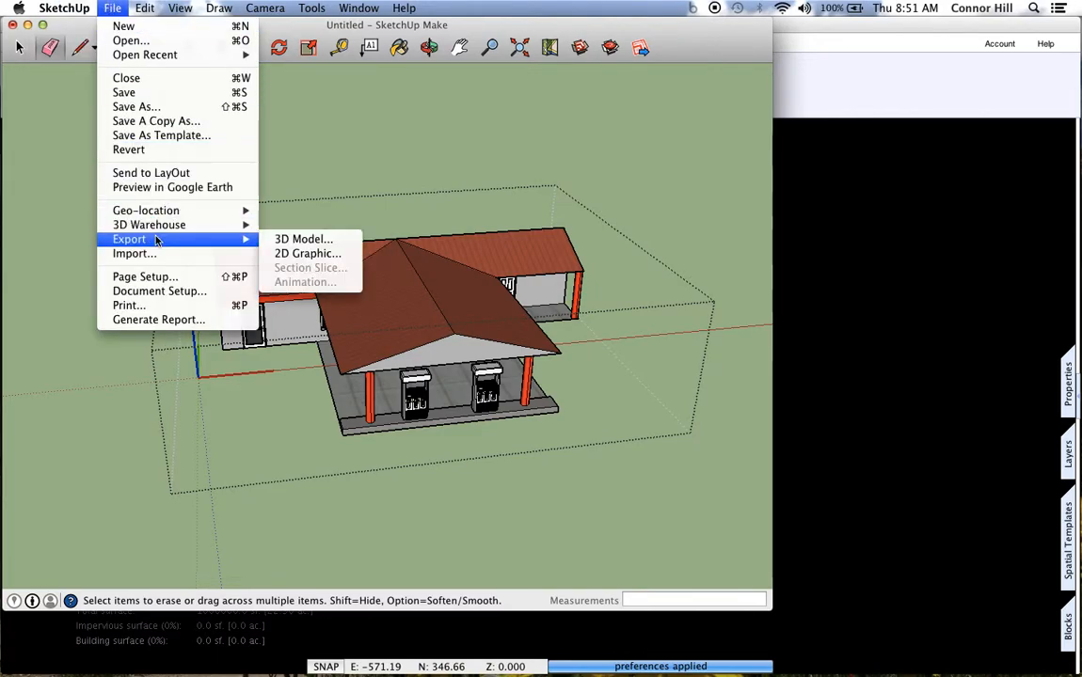
click(289, 242)
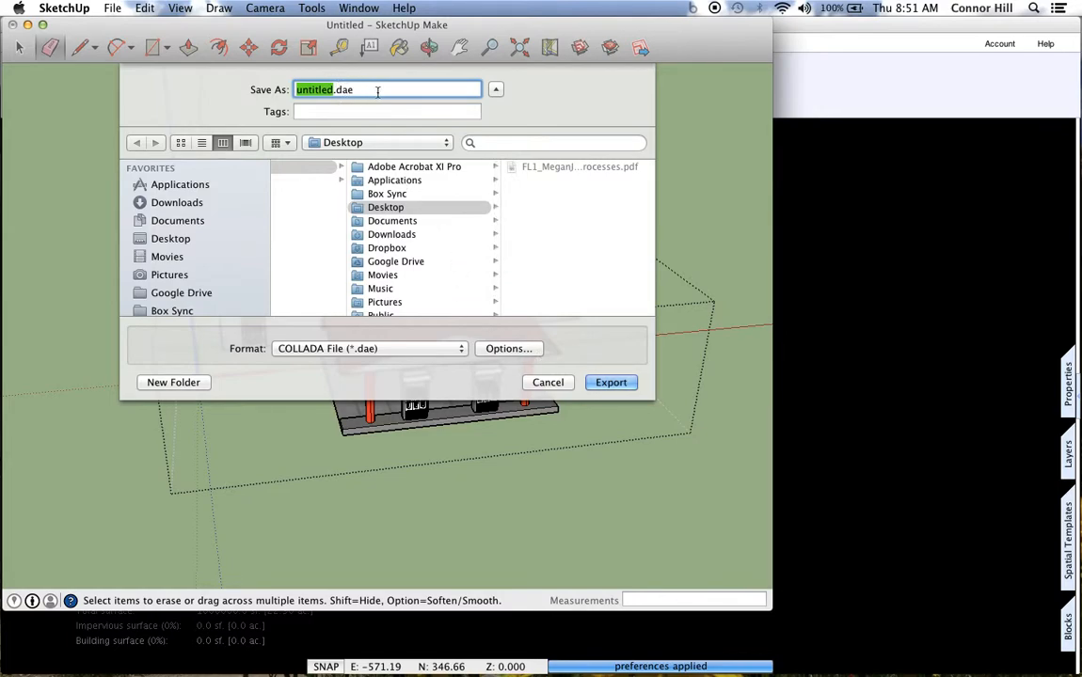
text(gas station)
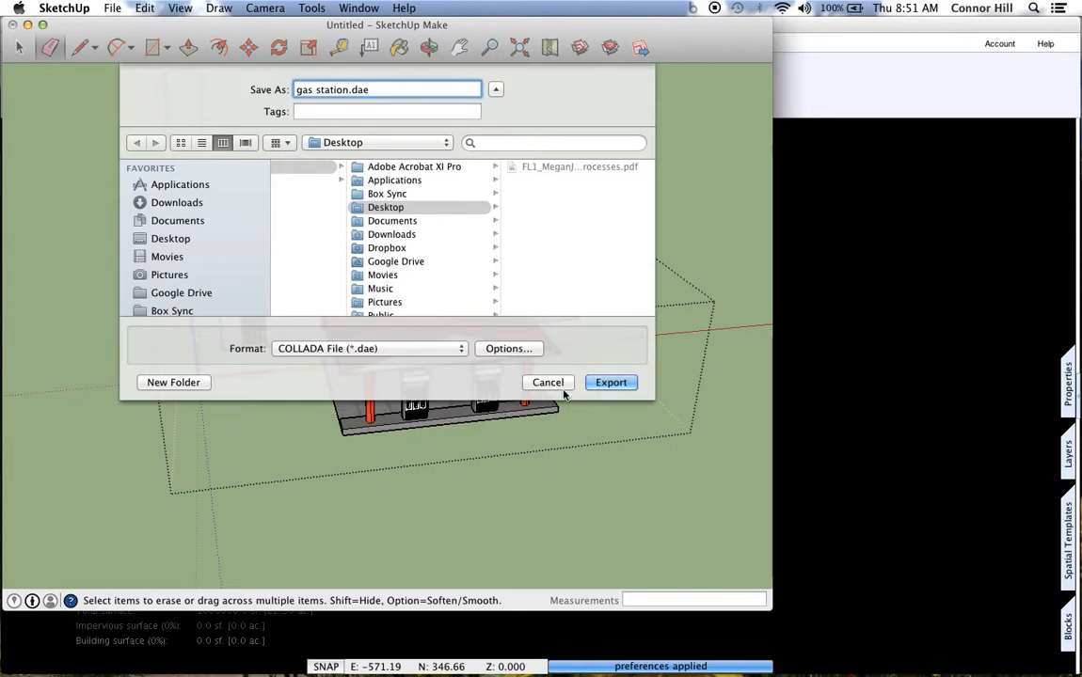
click(610, 383)
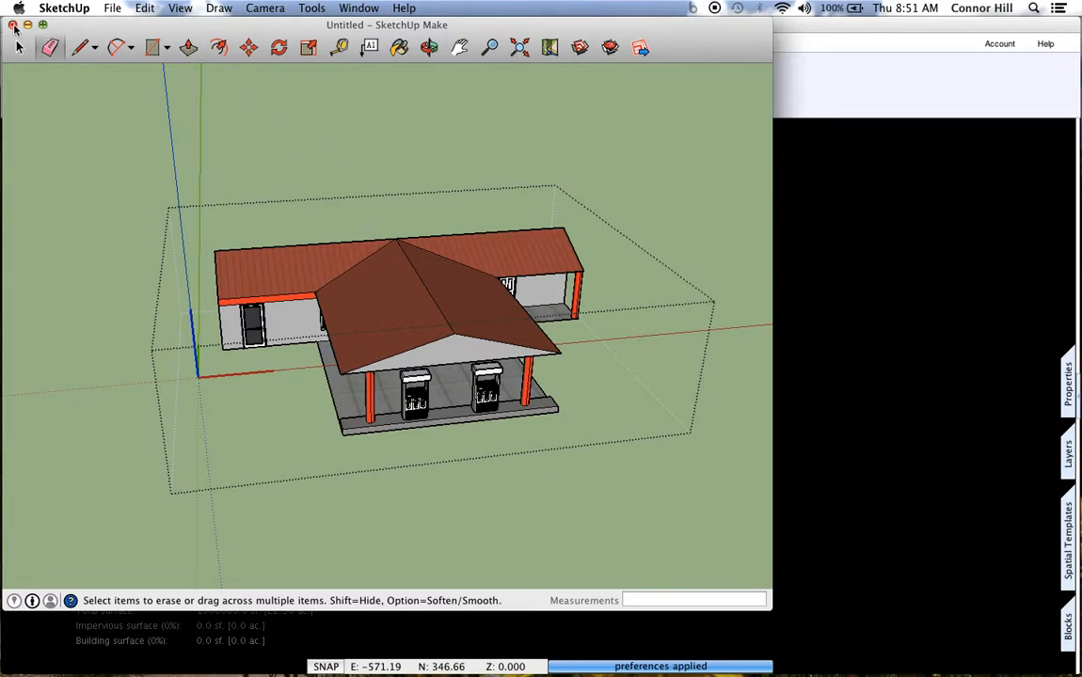
Step: Close the SketchUp model and display the block library in SITEOPS
click(13, 25)
click(363, 139)
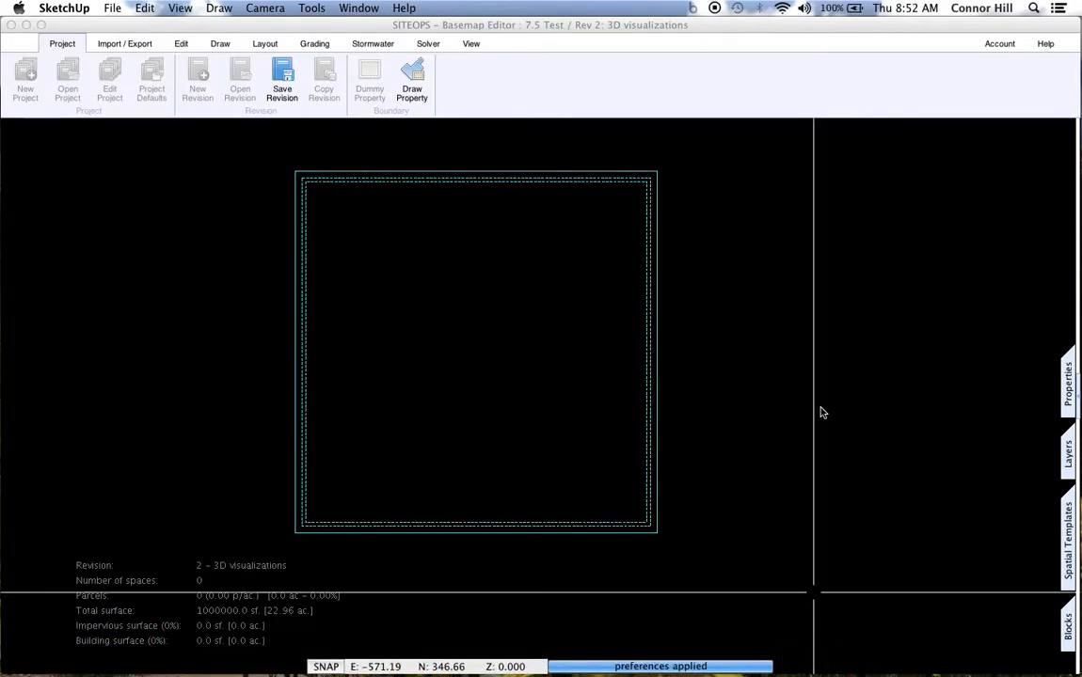
click(1069, 635)
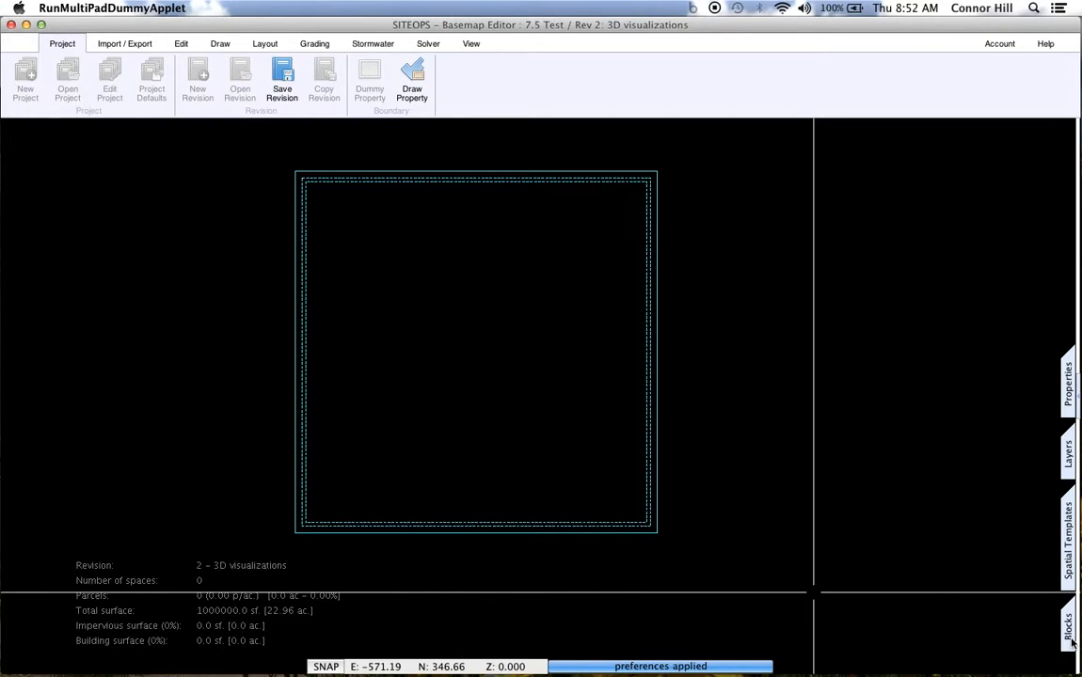
click(1067, 632)
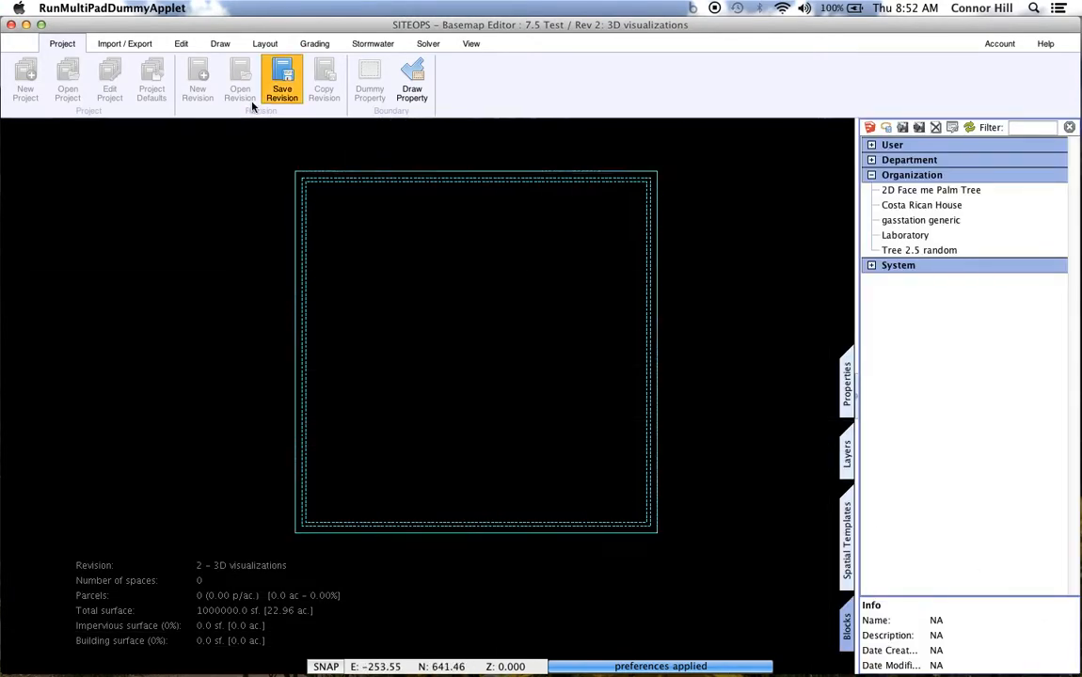
click(552, 338)
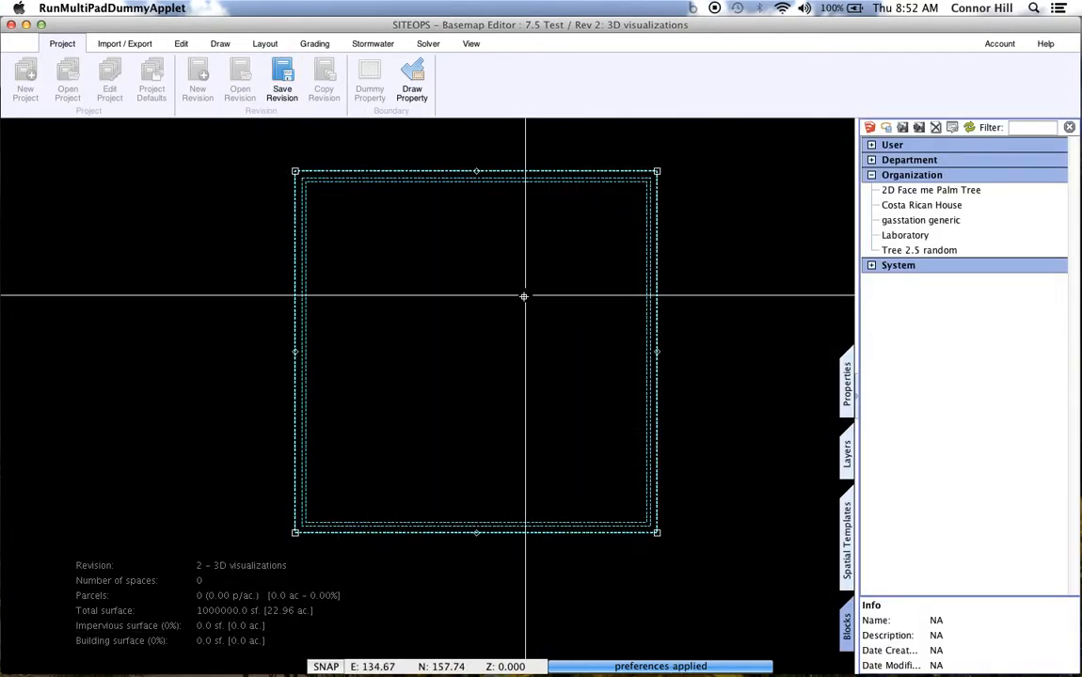
middle_drag(524, 295, 527, 324)
key(Escape)
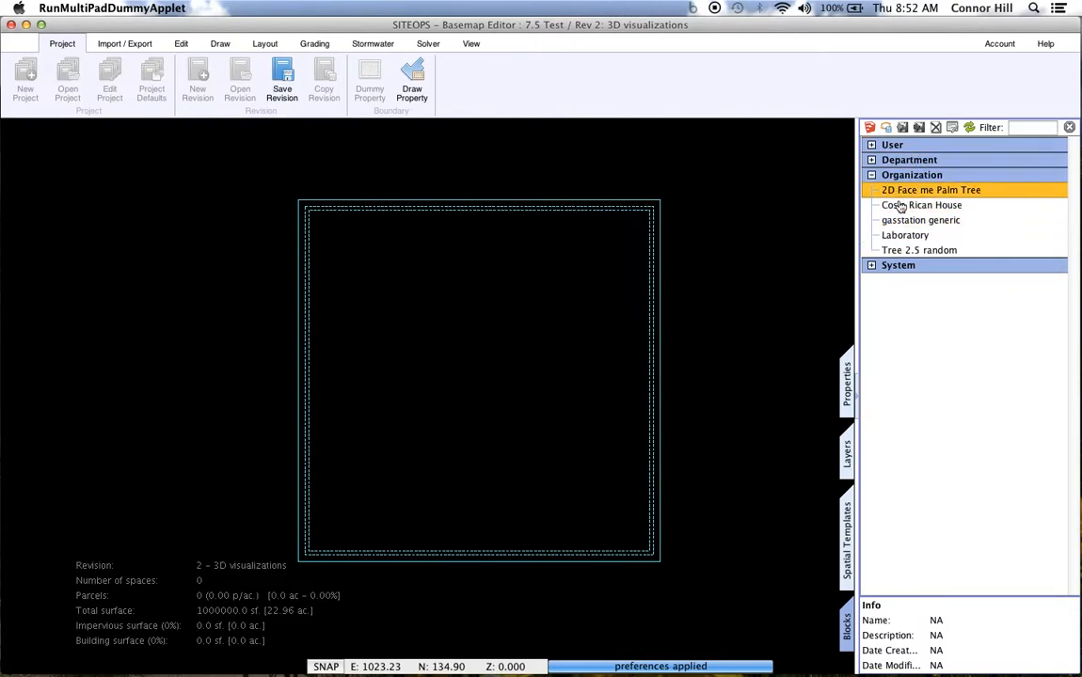
click(885, 128)
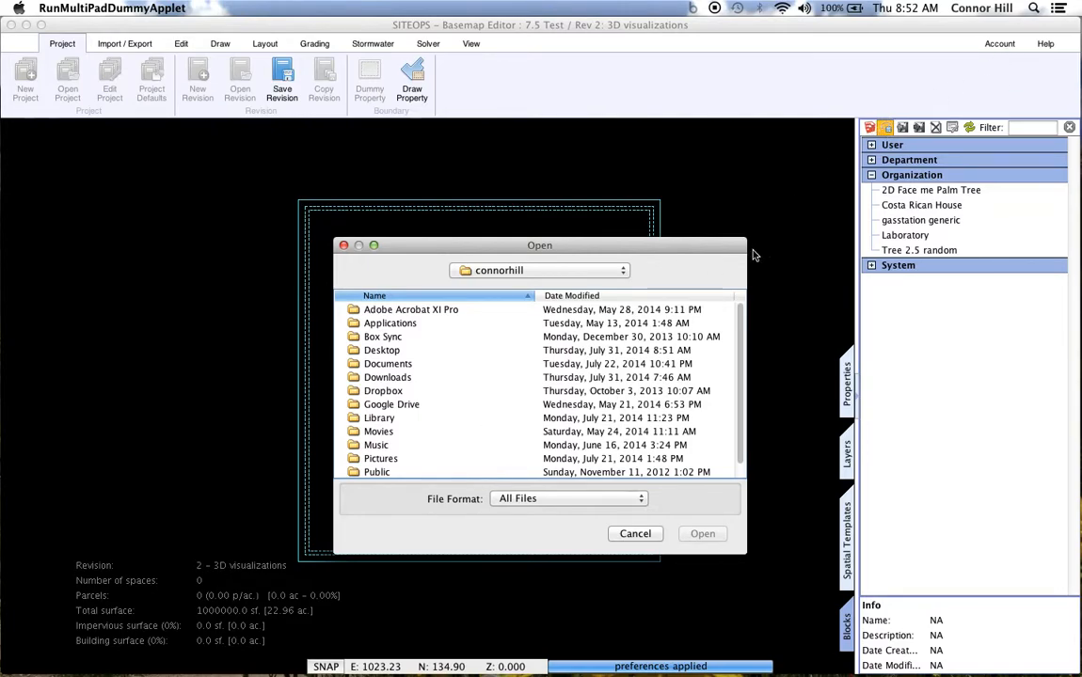
double_click(382, 351)
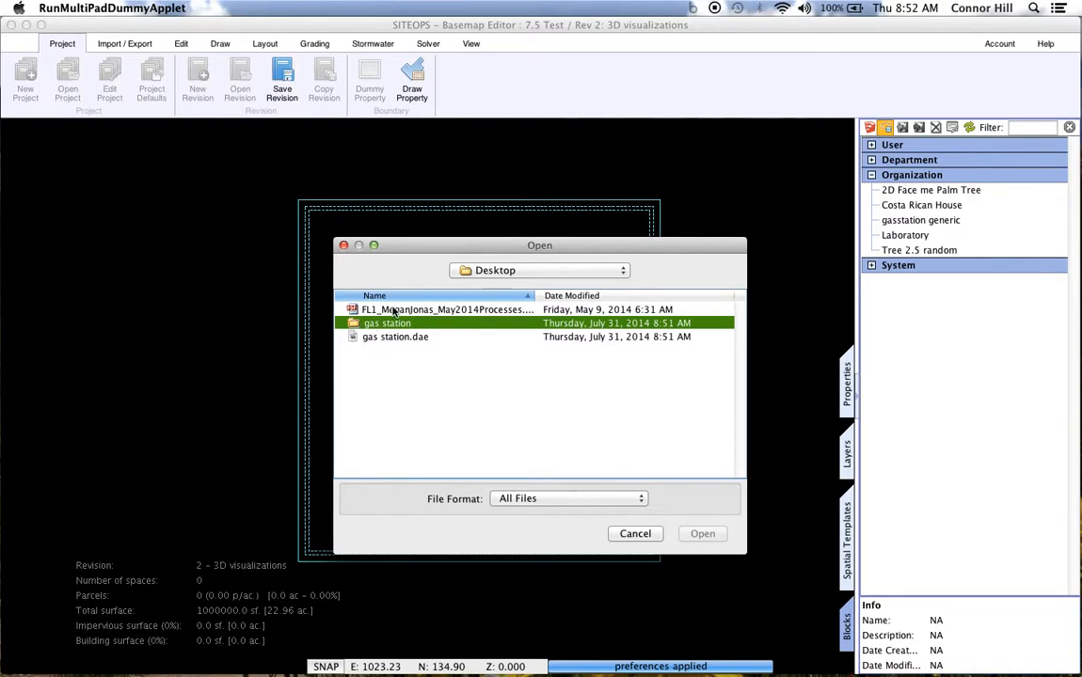
click(389, 340)
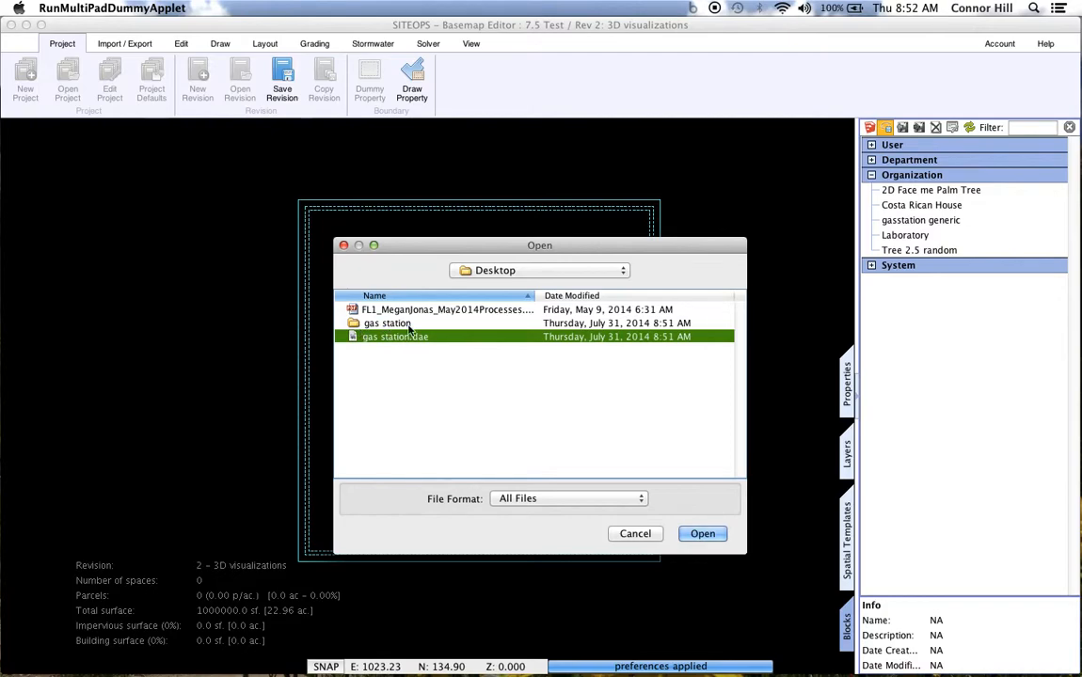
click(636, 534)
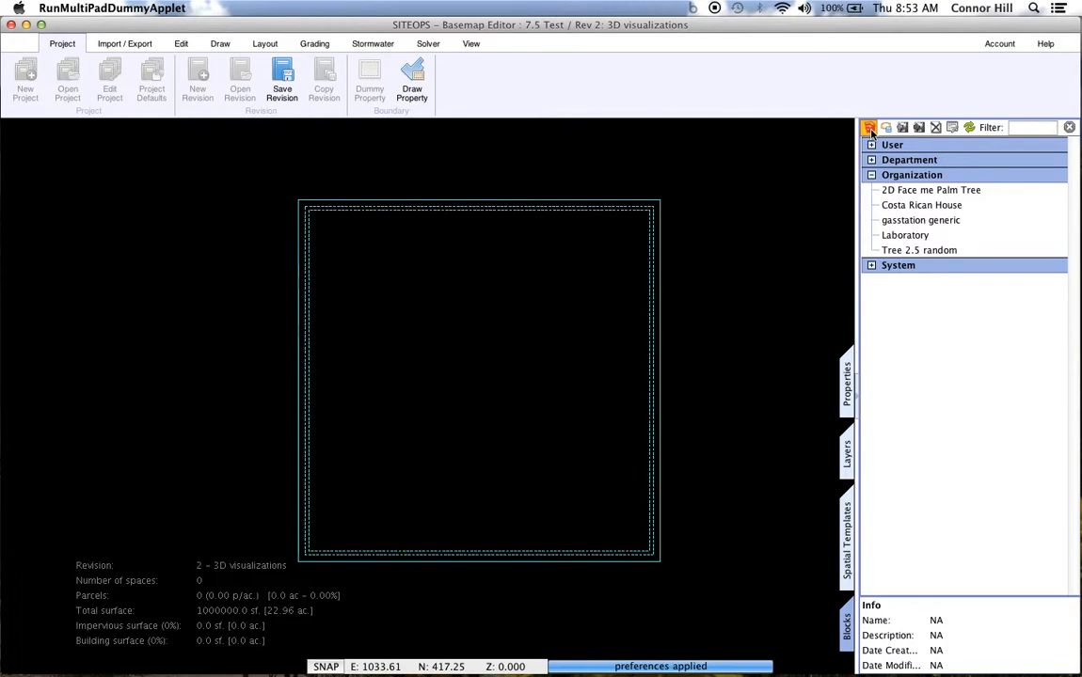
Step: Insert the organization block gasstation generic inside the property, near the middle of its lower edge
click(917, 224)
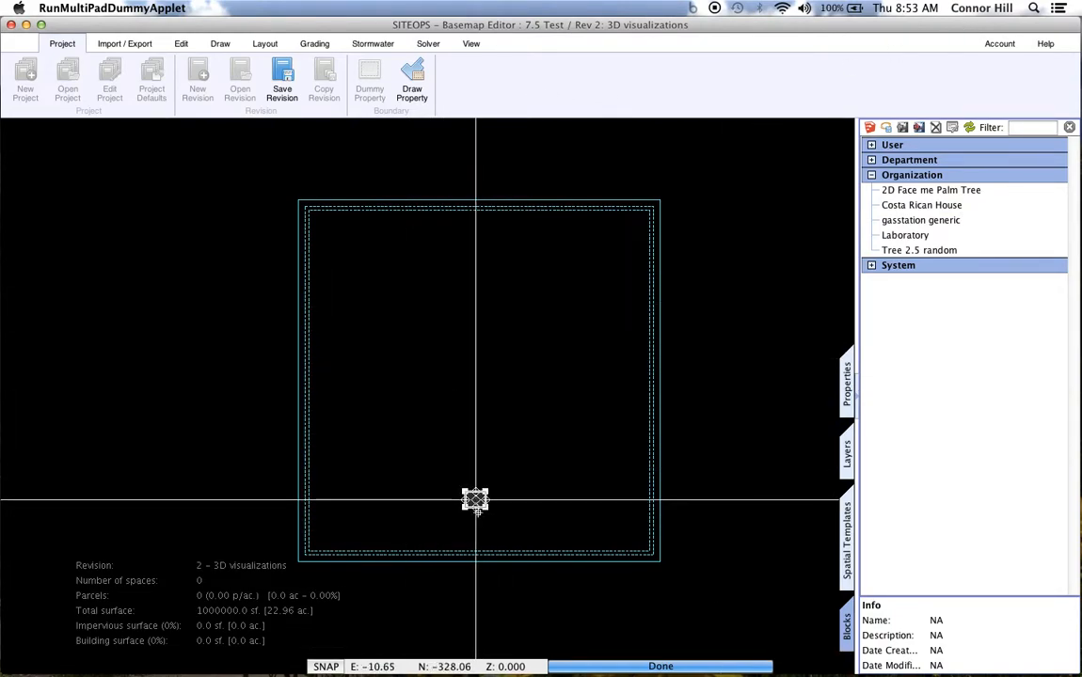
scroll(476, 497, up, 5)
scroll(466, 473, down, 5)
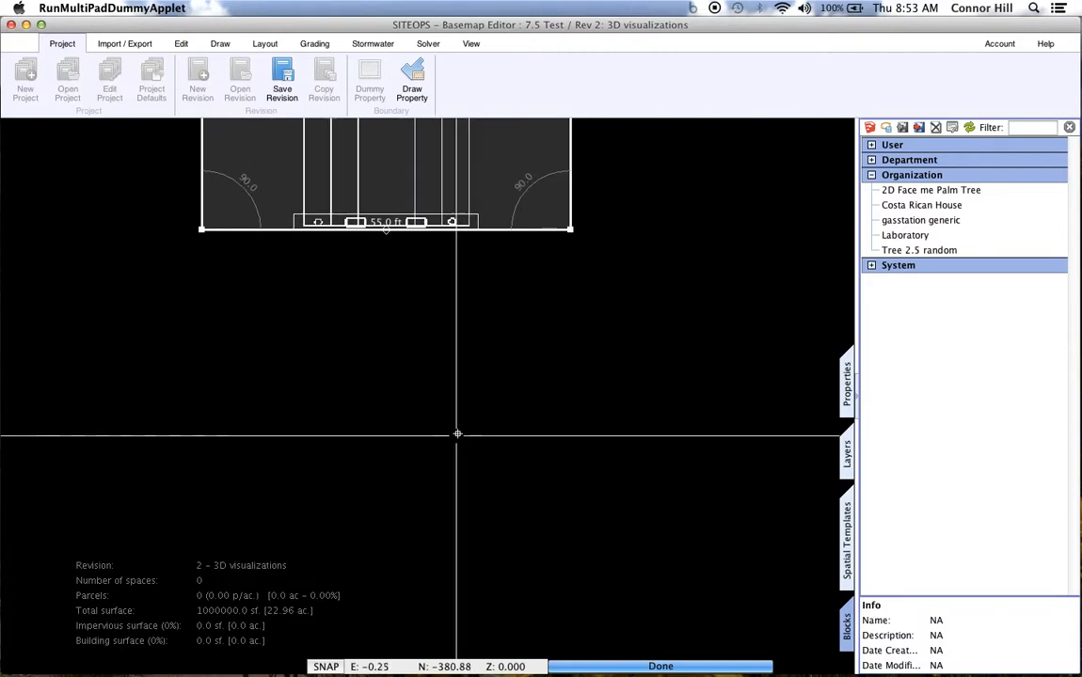
Step: Move the property boundary's two upper corners down and inward to just above the gas station block
scroll(453, 427, down, 5)
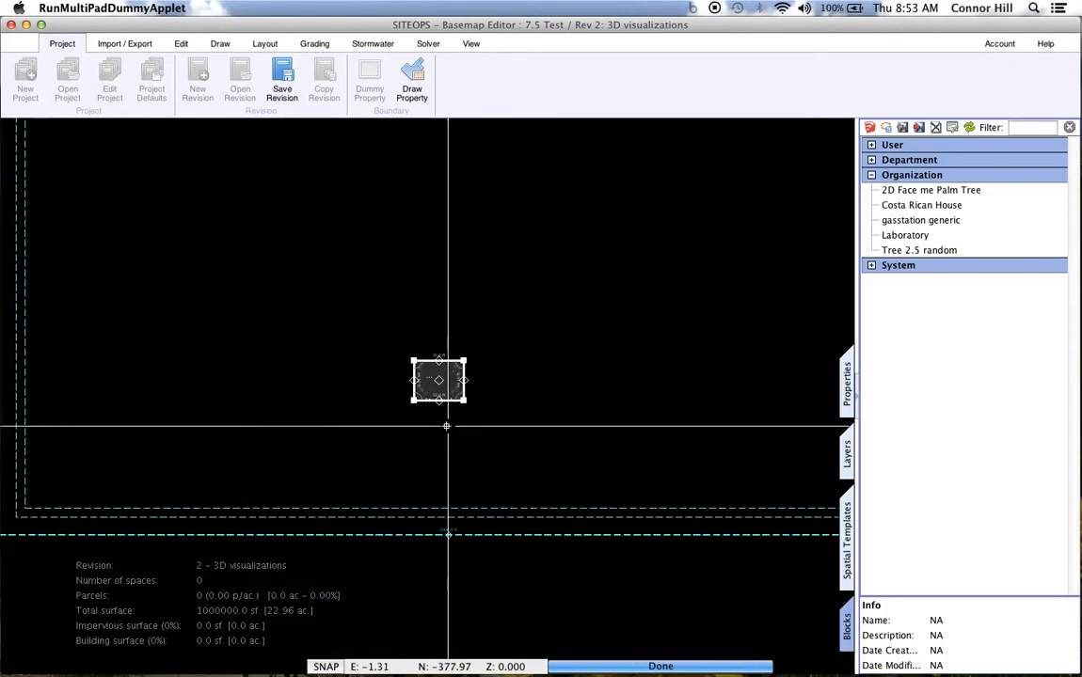
middle_drag(449, 391, 453, 418)
click(372, 323)
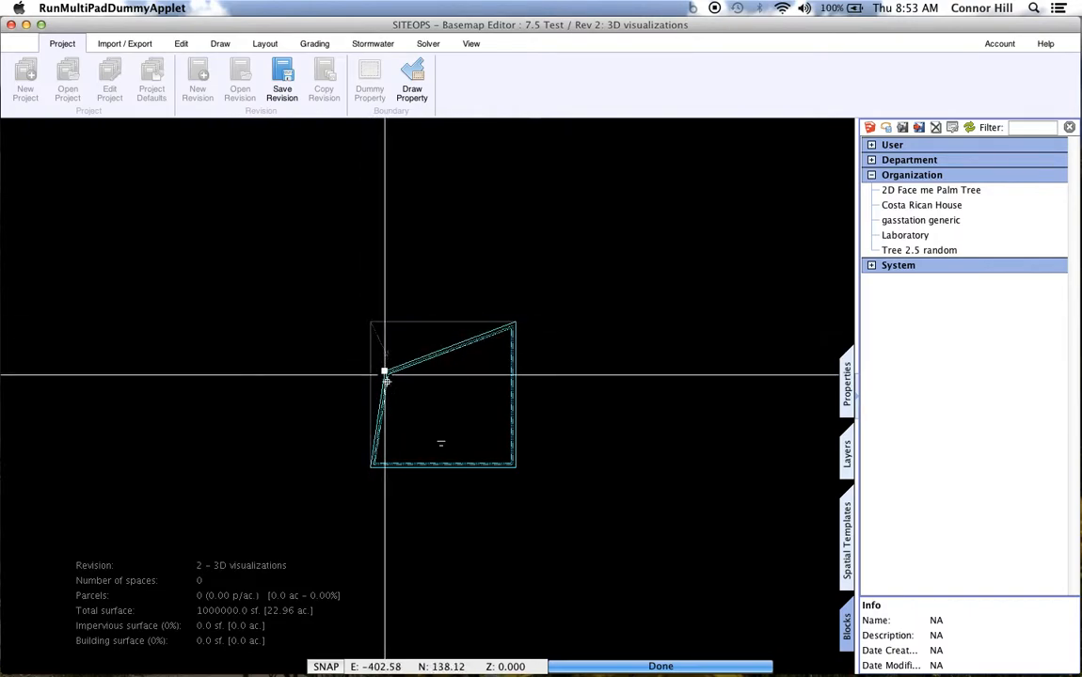
click(395, 431)
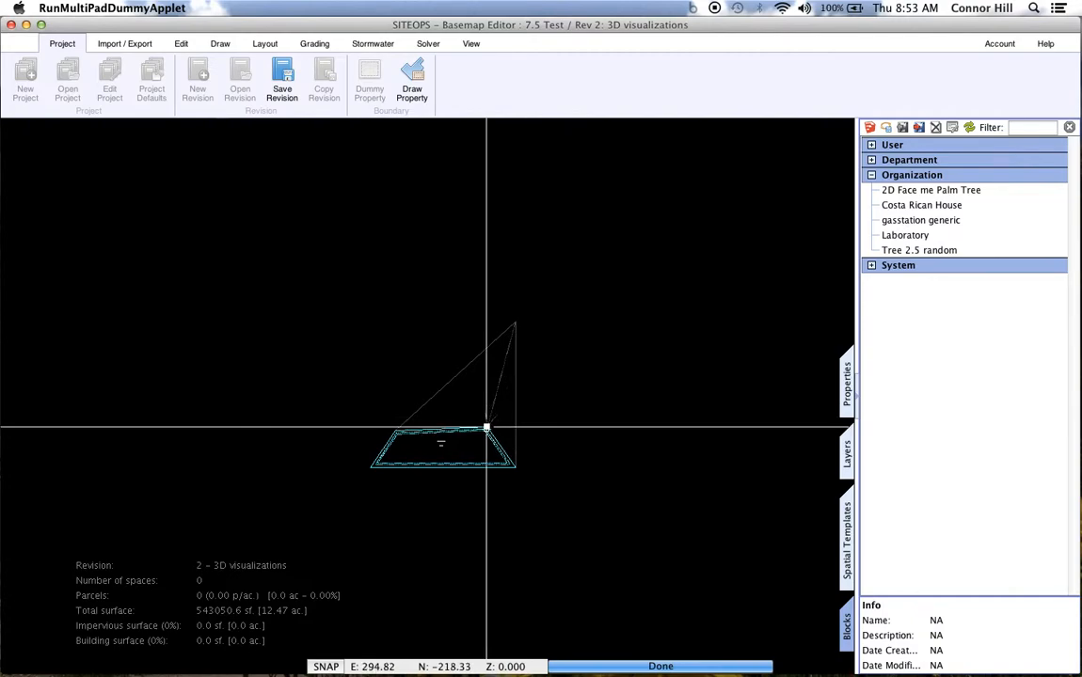
click(482, 431)
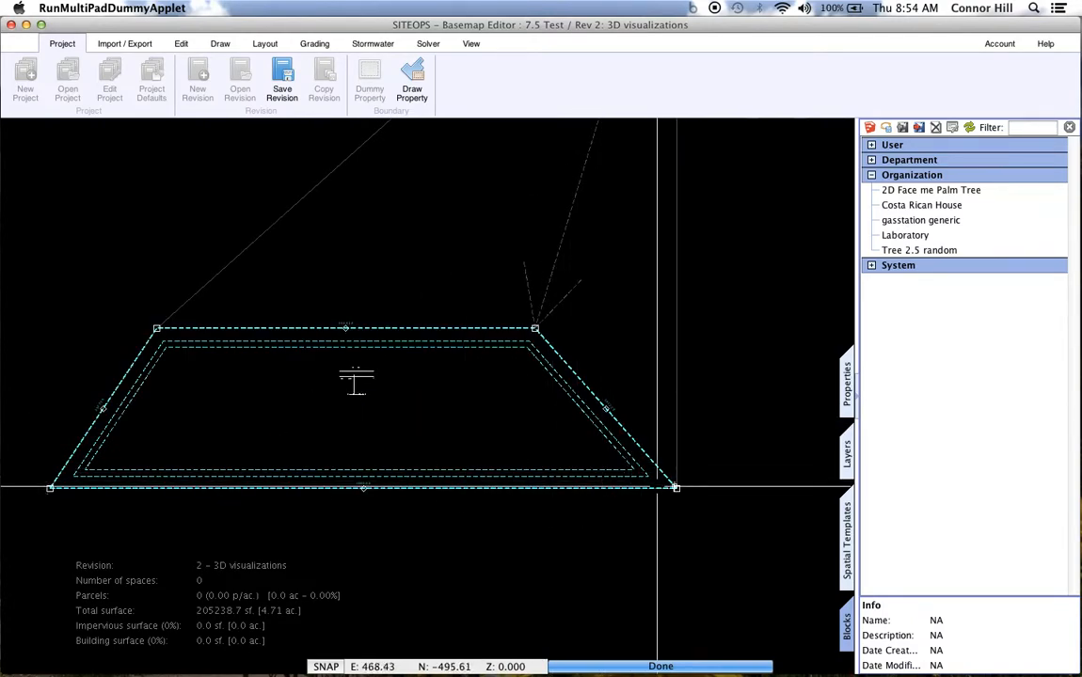
Step: Pull the property's two lower corners and its upper-left corner inward to form a trapezoid of about 2.4 acres
drag(677, 489, 474, 486)
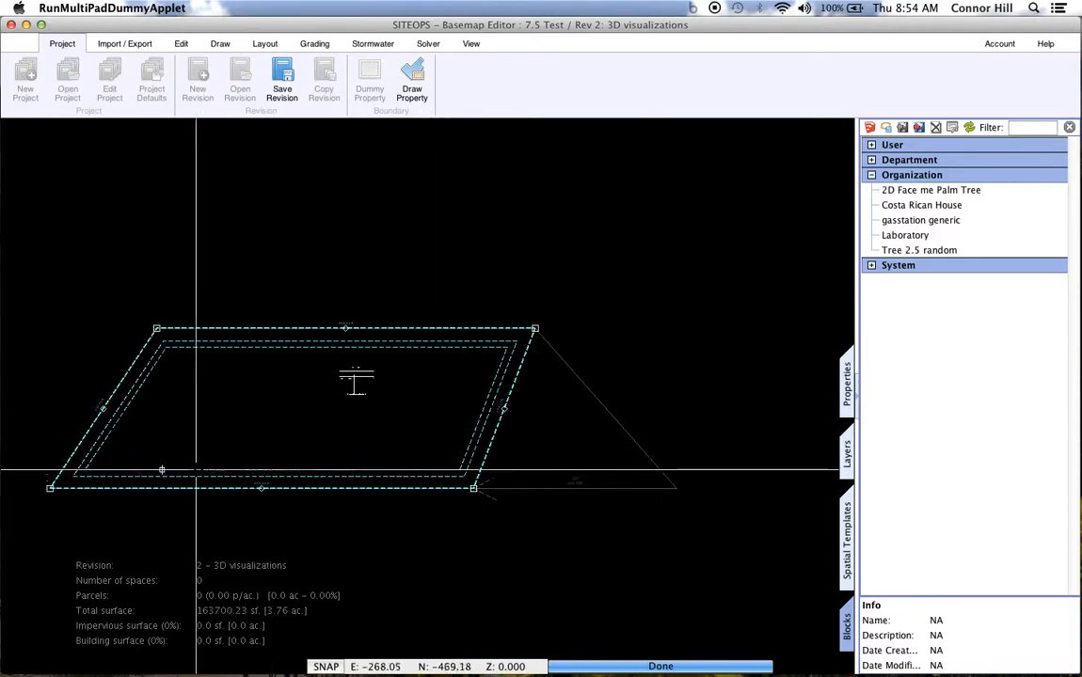
drag(52, 488, 277, 484)
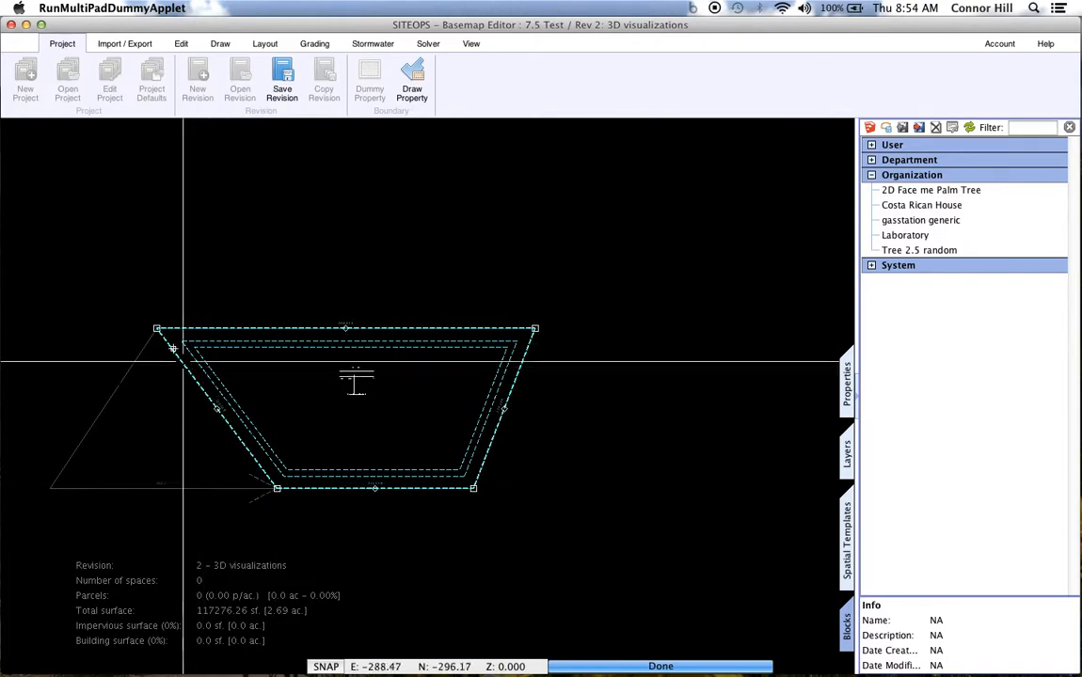
drag(158, 330, 219, 329)
Step: Take a slice of the gas station block and move the block about 108 ft up and to the right of the slice outline
scroll(332, 382, up, 6)
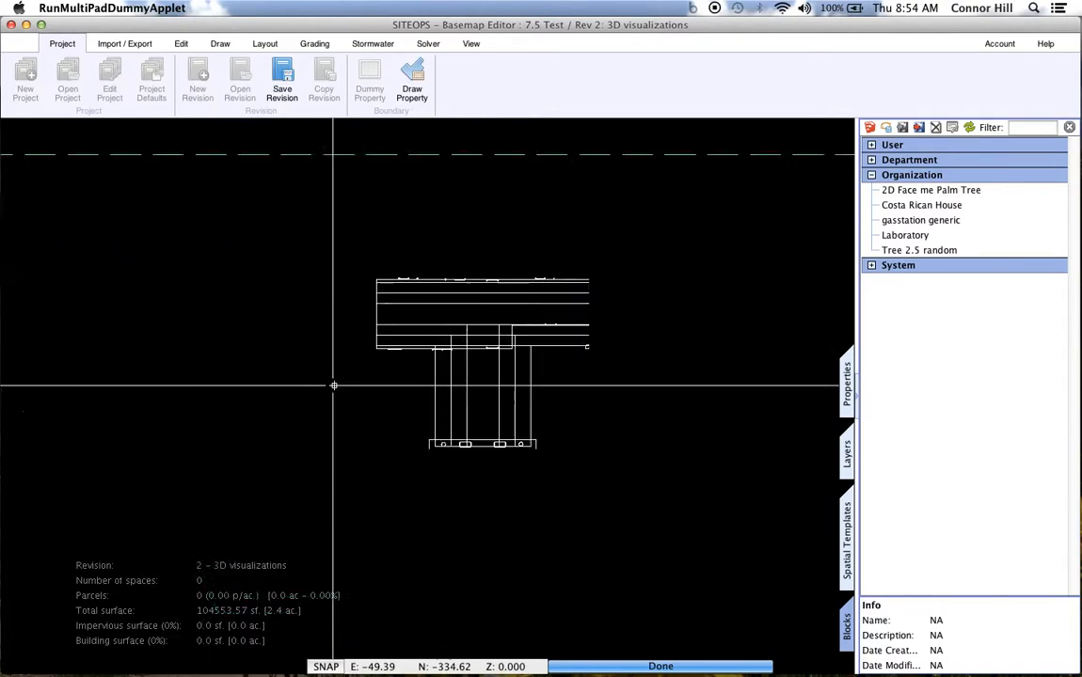
click(389, 355)
right_click(389, 356)
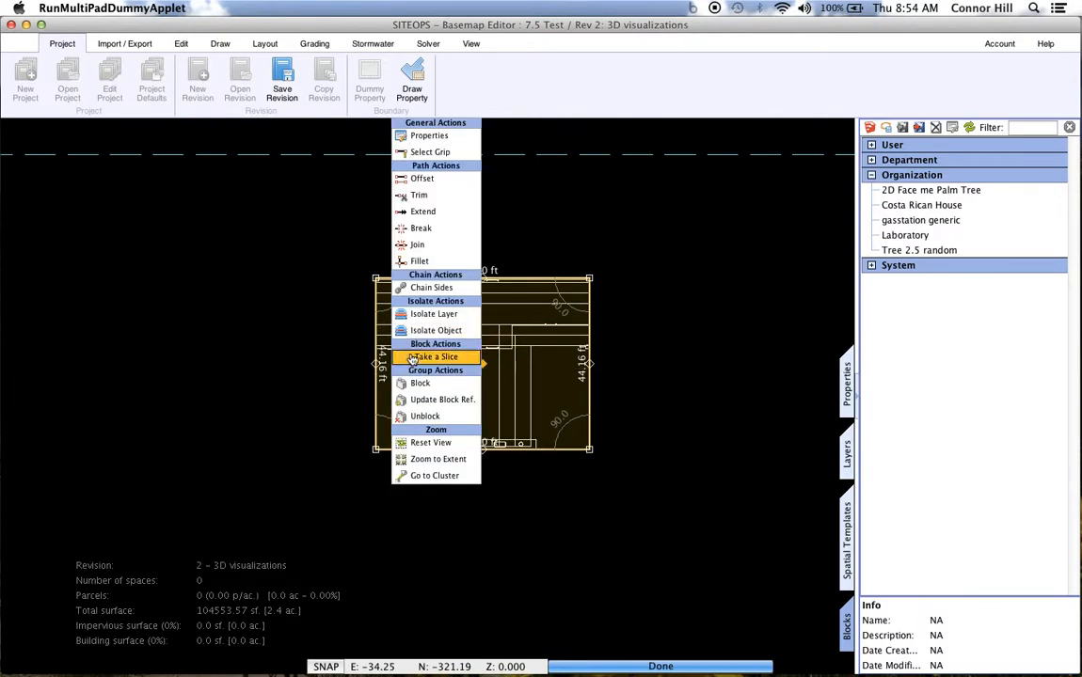
click(424, 360)
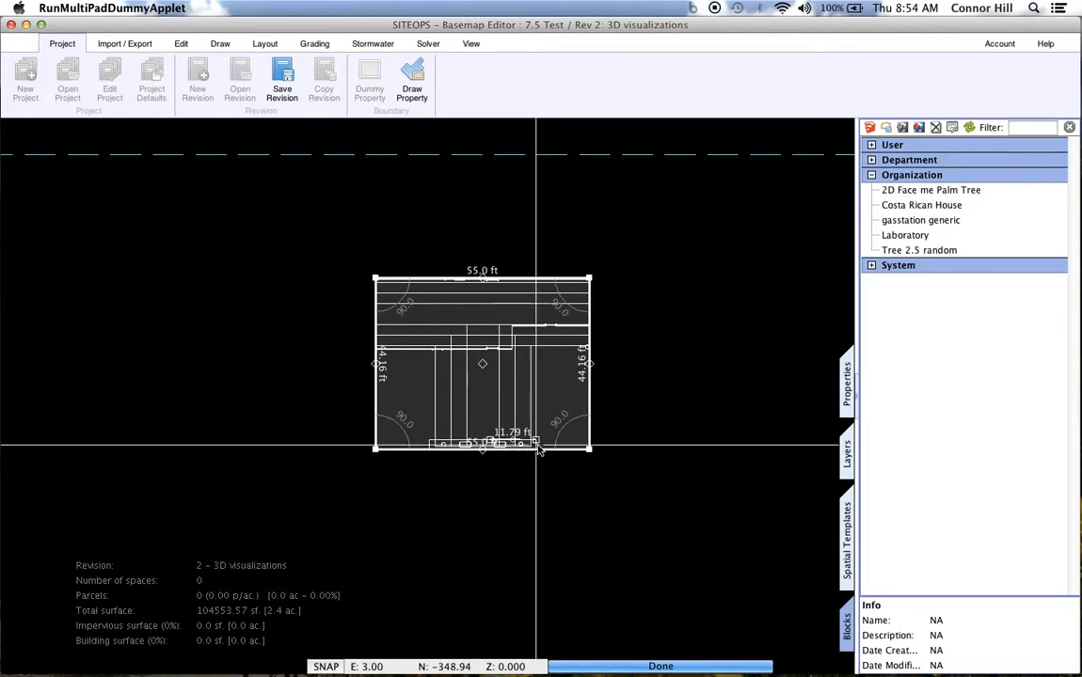
scroll(471, 425, down, 3)
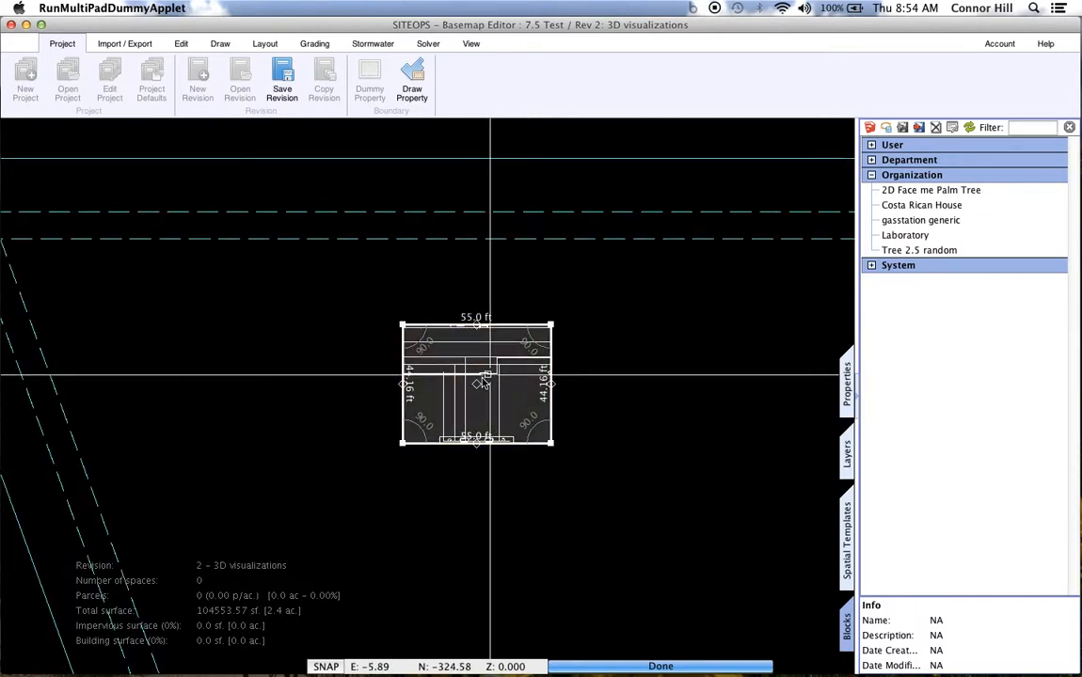
drag(470, 390, 742, 230)
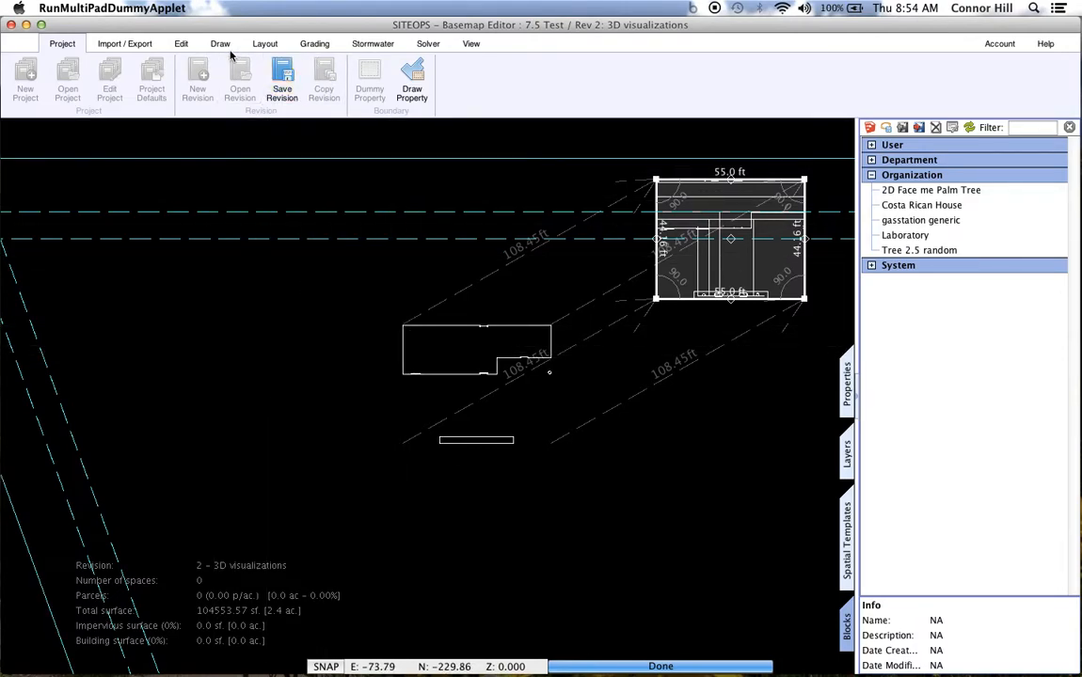
Step: Draw a six-sided building area of about 2052 sf along the slice outline, with a 55 ft upper edge tapering to the lower base strip
click(265, 43)
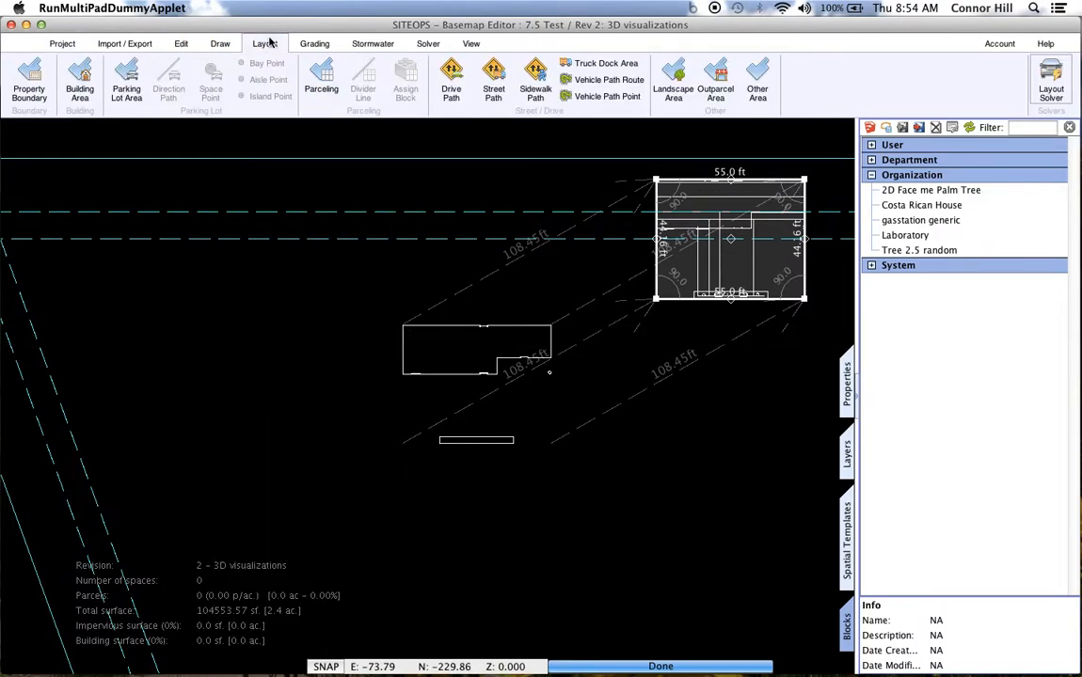
click(87, 79)
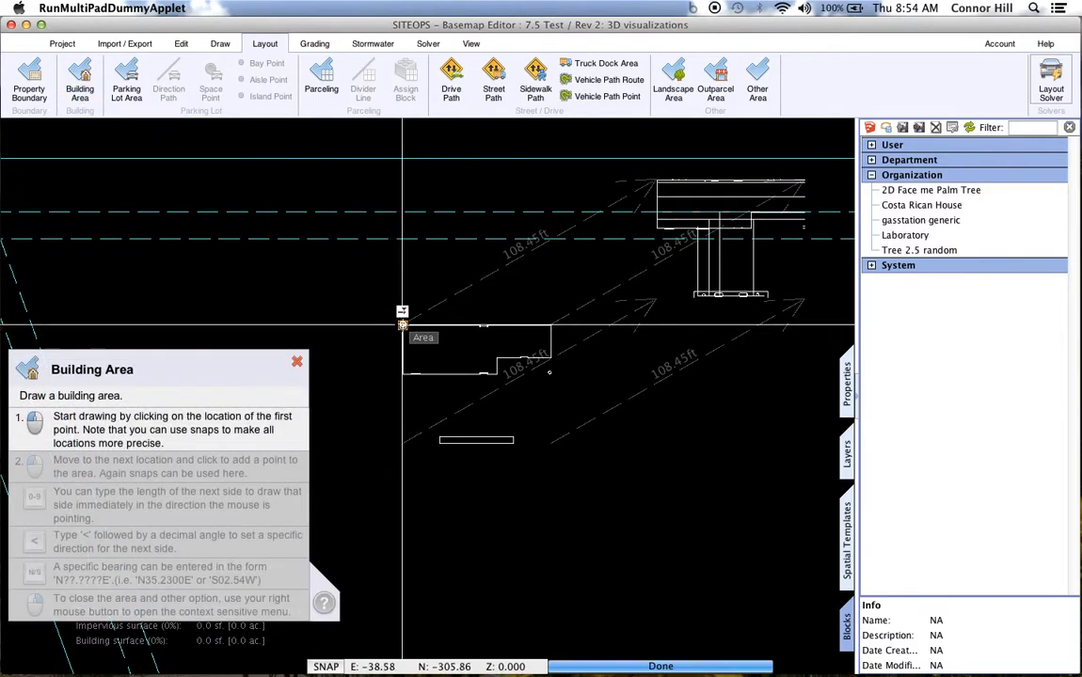
click(402, 325)
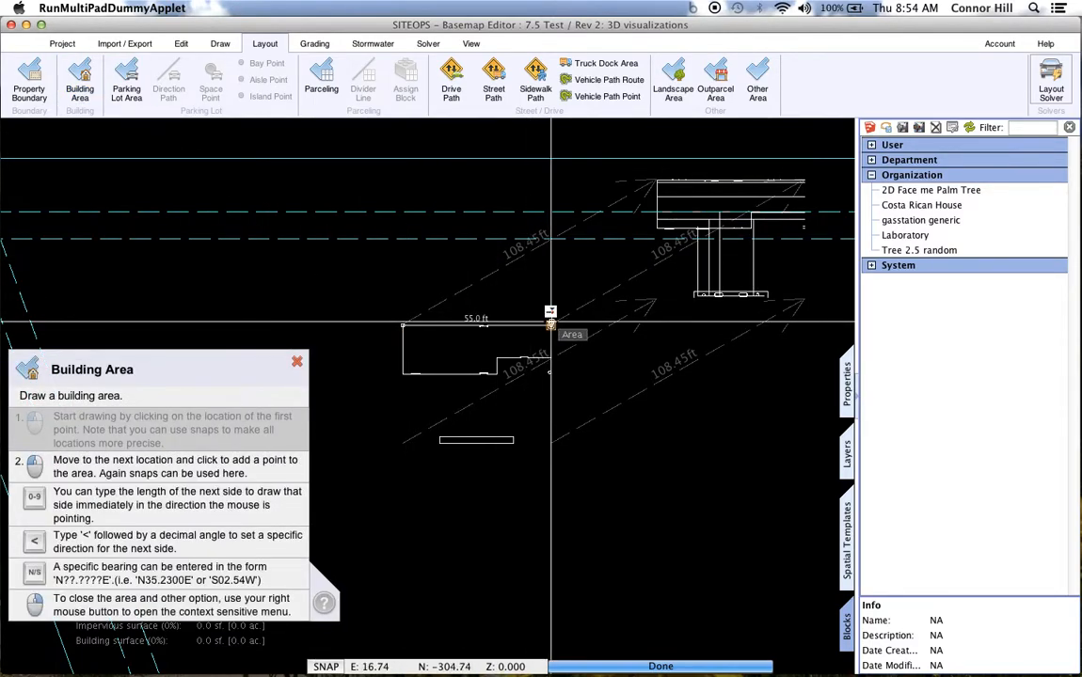
click(550, 325)
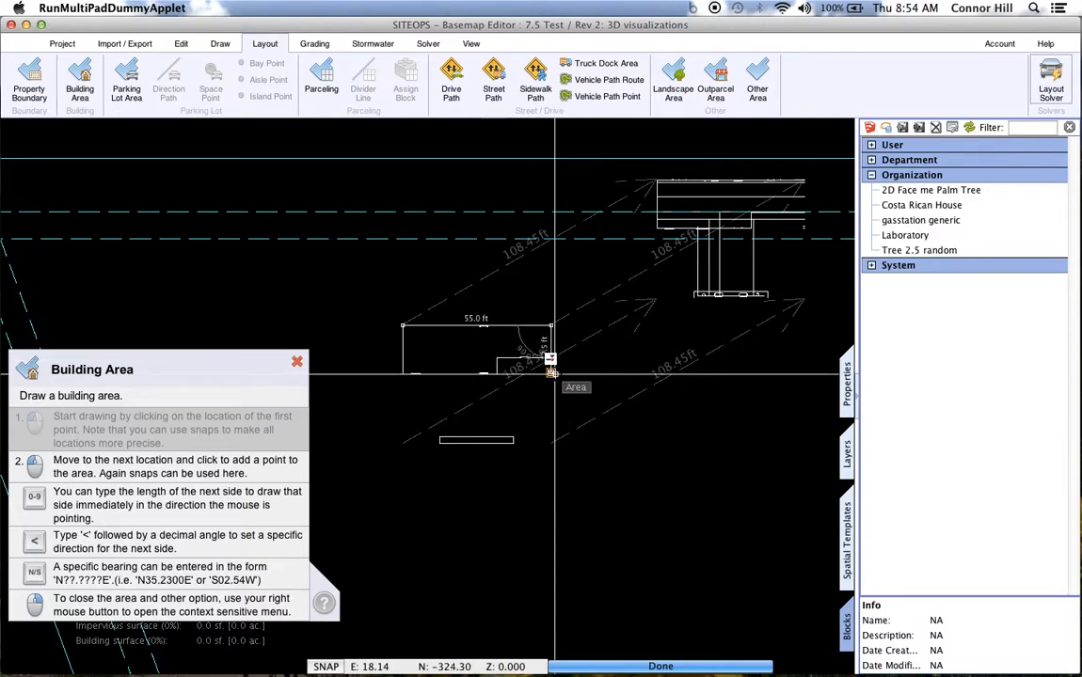
click(550, 373)
click(514, 441)
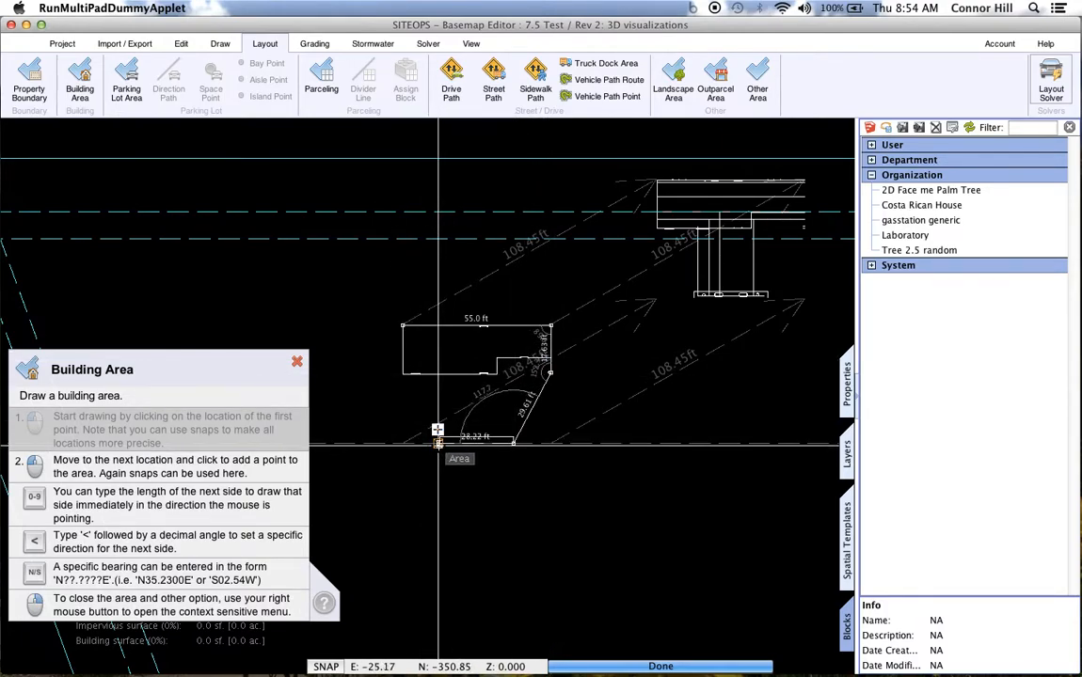
scroll(437, 442, up, 5)
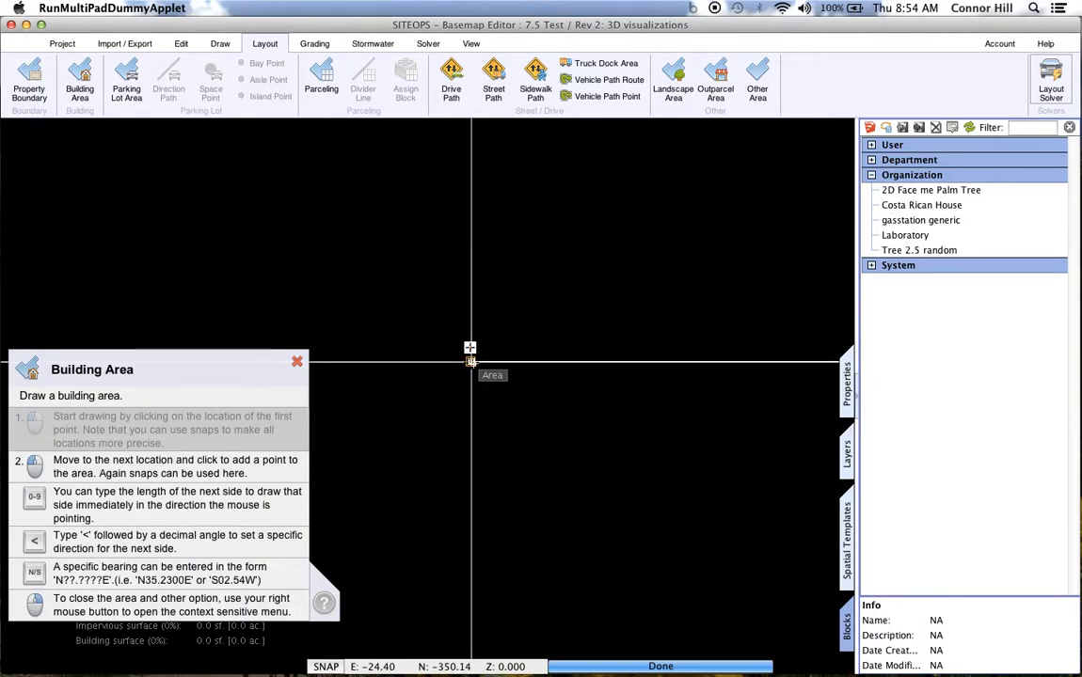
scroll(472, 361, down, 5)
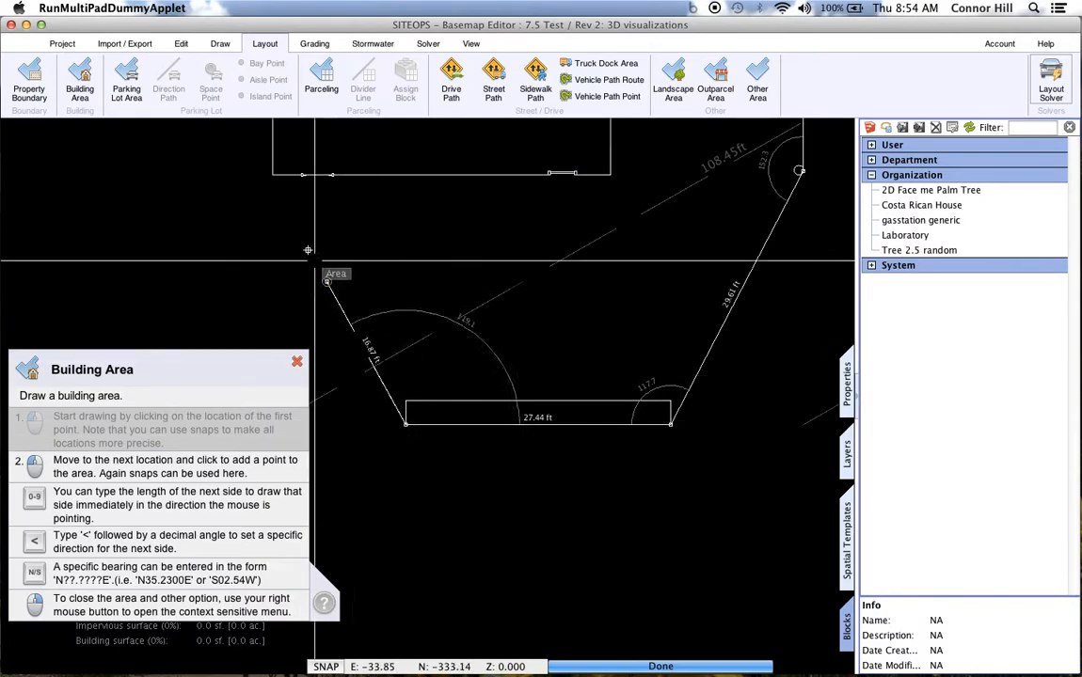
click(272, 175)
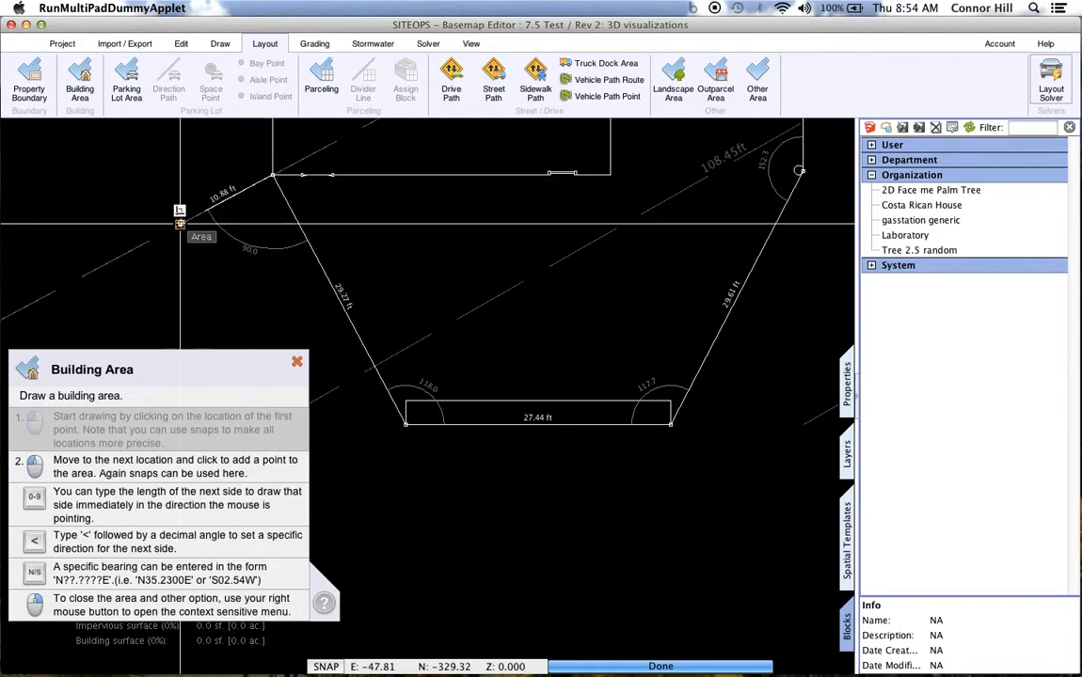
right_click(182, 224)
click(204, 243)
scroll(399, 302, down, 5)
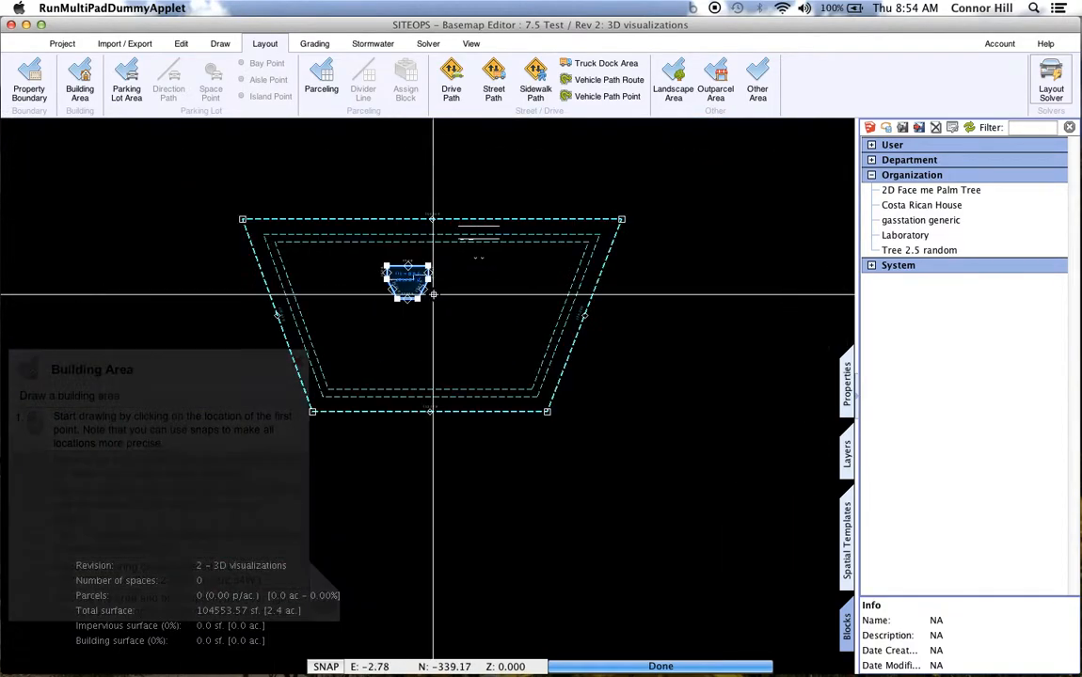
Step: Select all custom paths of the slice in and around the building area and delete them
scroll(403, 306, up, 4)
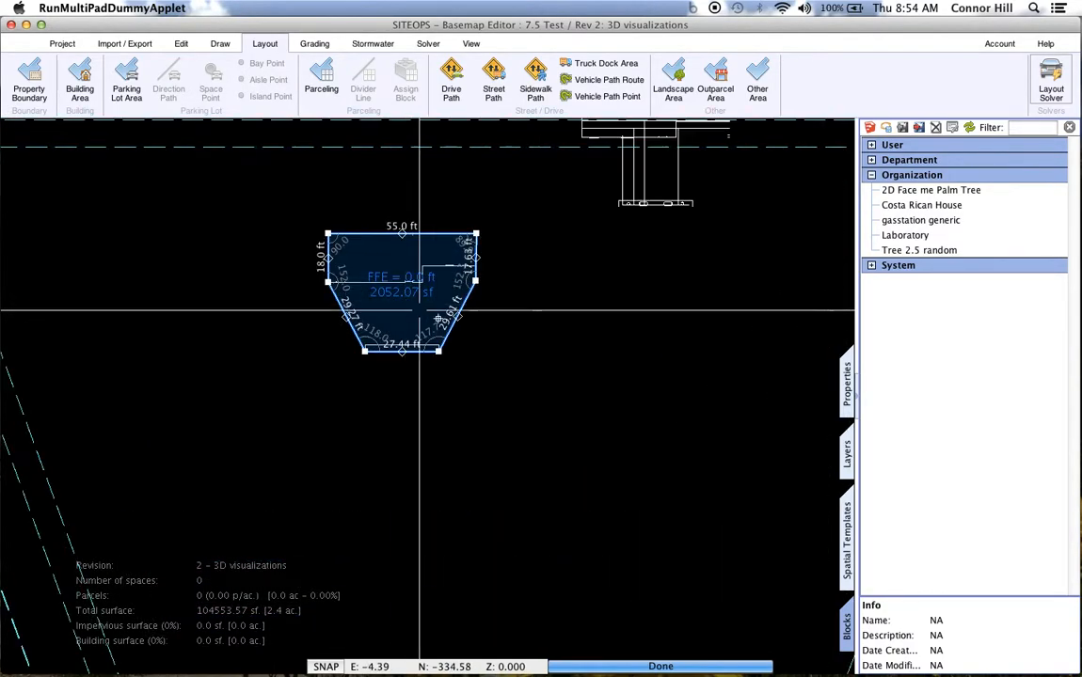
right_drag(260, 190, 544, 446)
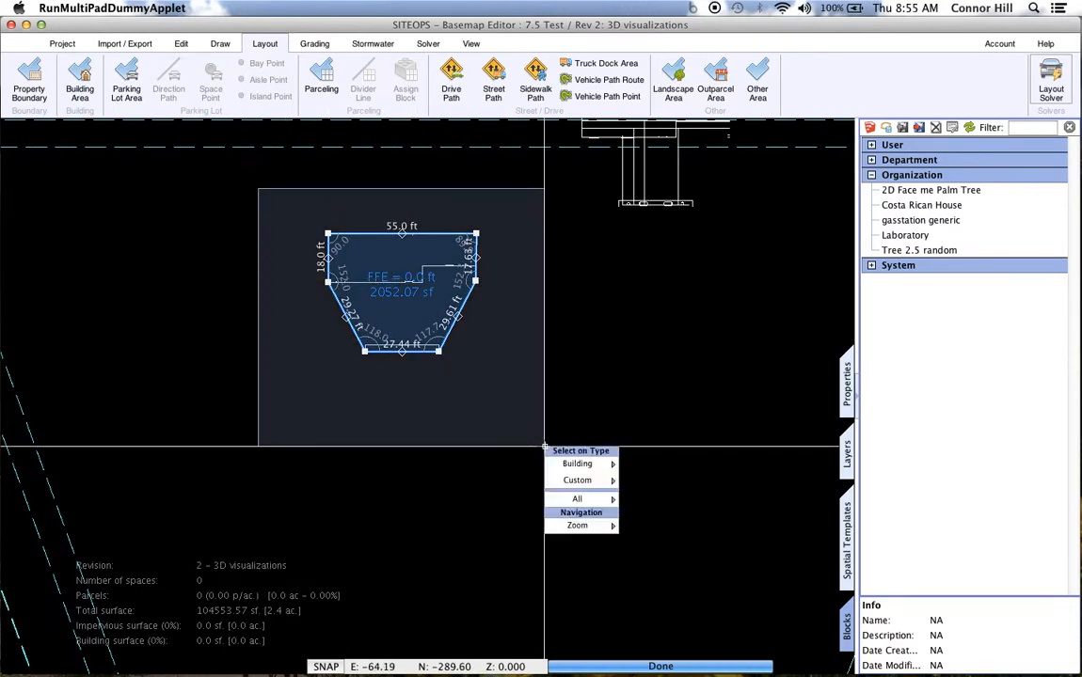
mouse_move(608, 480)
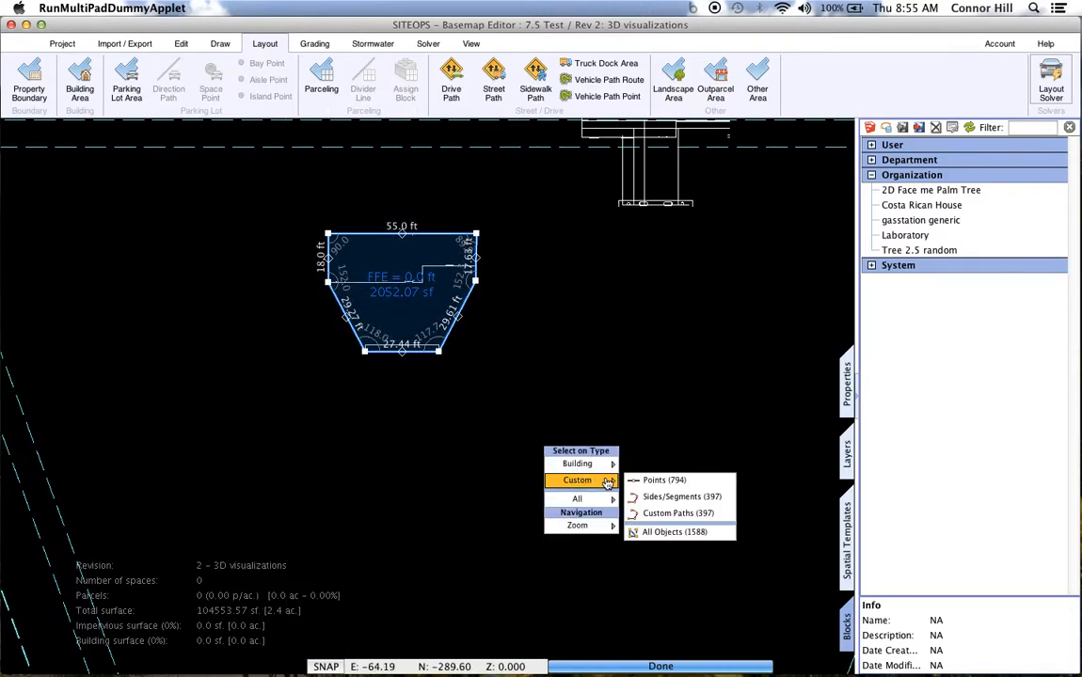
click(677, 515)
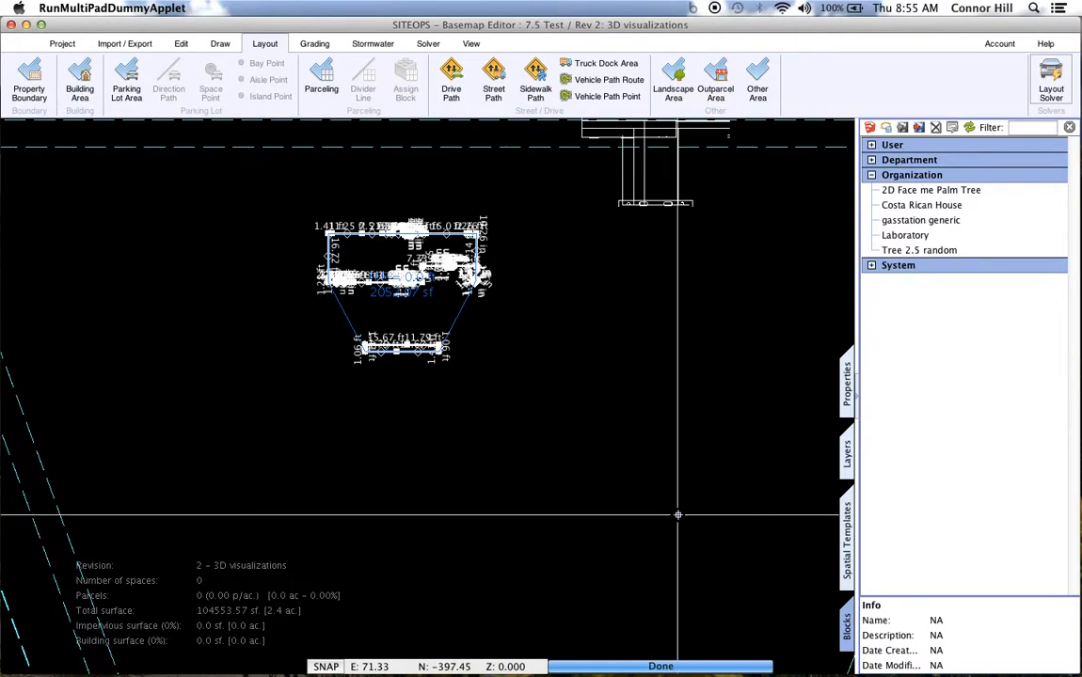
click(216, 45)
click(180, 44)
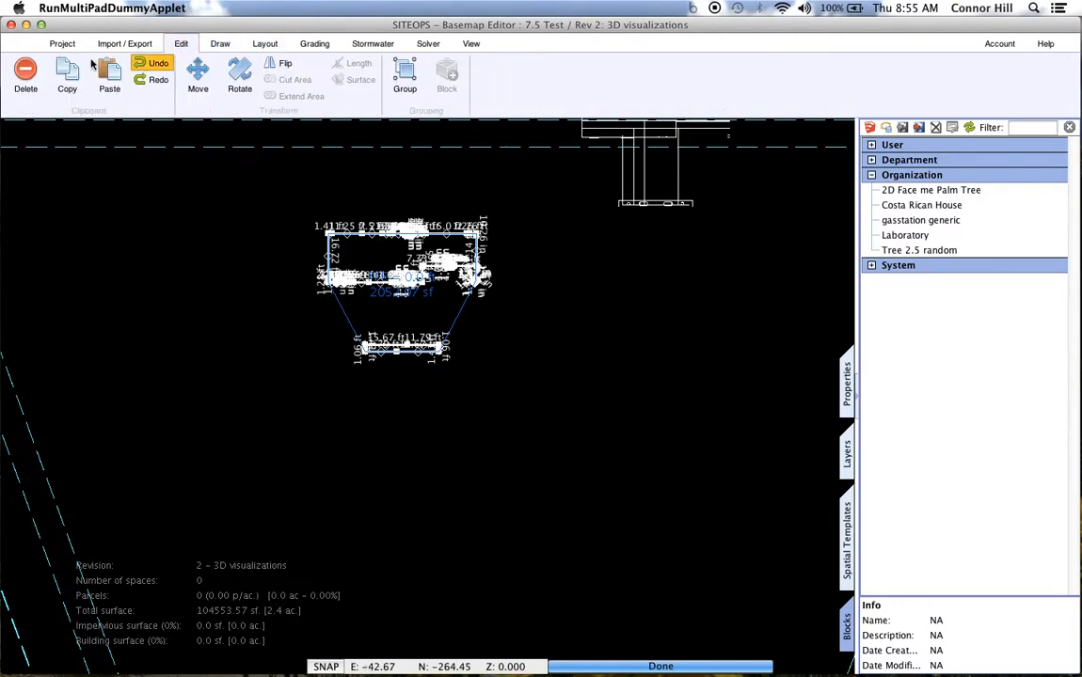
click(29, 74)
Step: Move the gas station block back over the building area so that their outlines align
scroll(444, 297, down, 3)
middle_drag(443, 304, 429, 323)
click(545, 232)
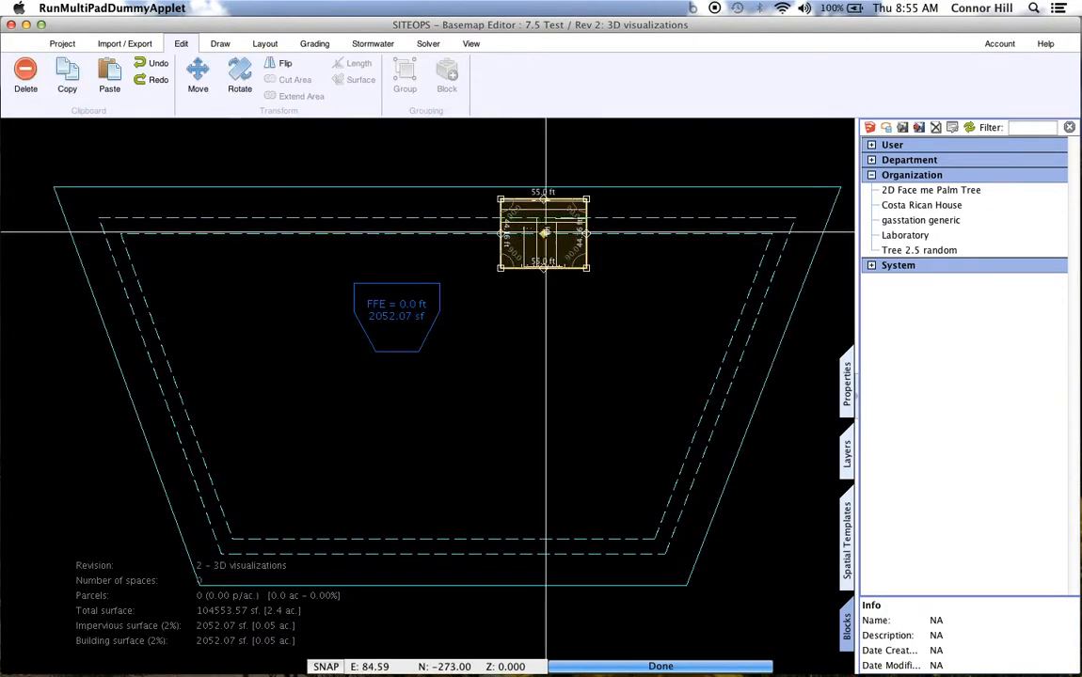
drag(543, 232, 411, 316)
scroll(376, 311, up, 3)
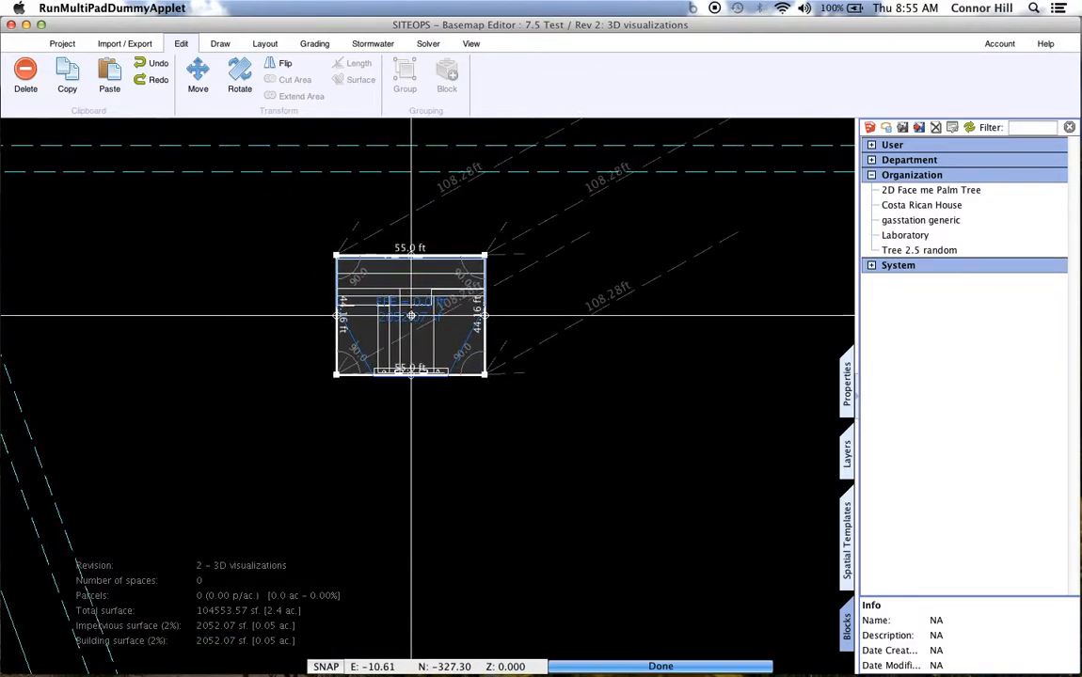
scroll(411, 316, up, 2)
drag(412, 317, 412, 318)
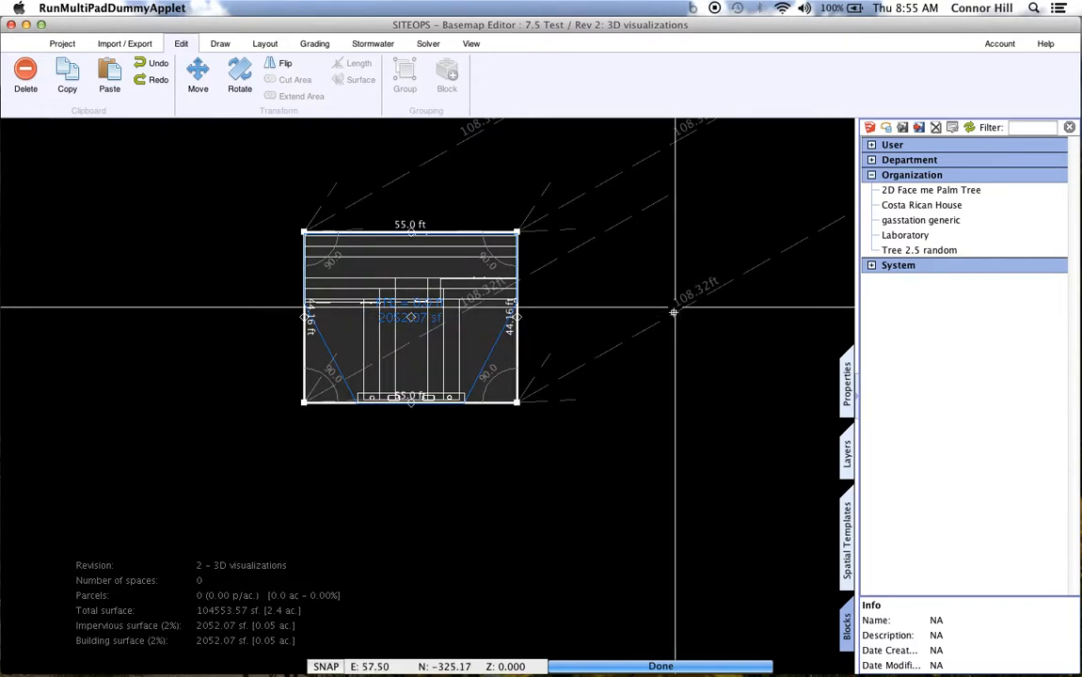
Step: Draw a four-sided parking lot area around the building, with an upper edge of about 172 ft and a lower edge of about 252 ft
scroll(663, 314, down, 5)
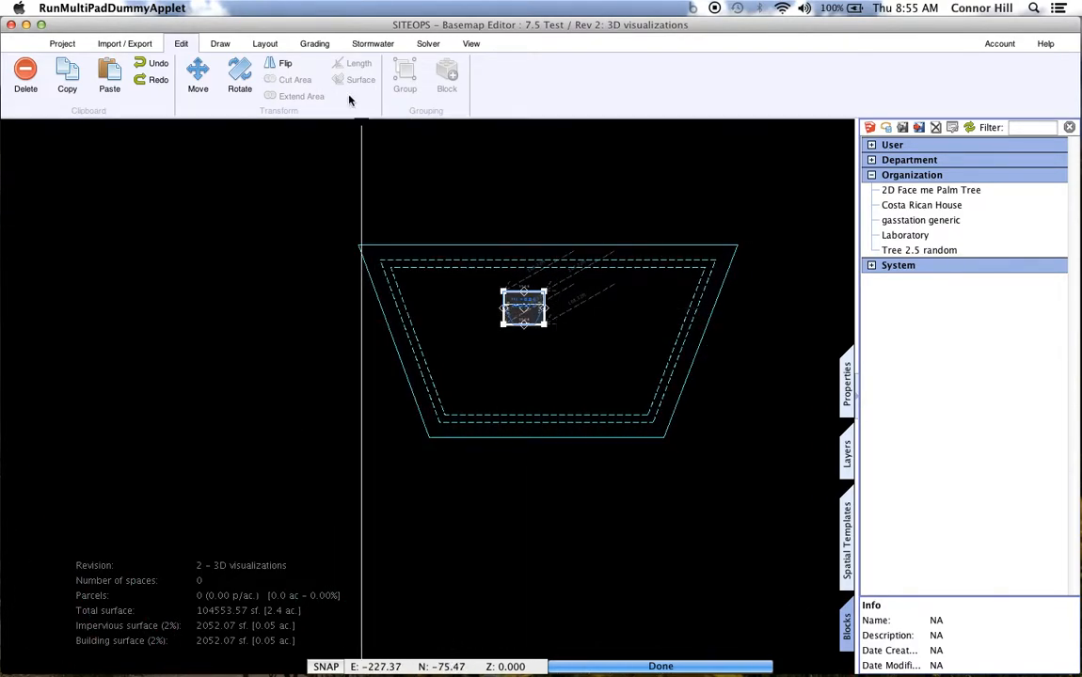
click(263, 45)
click(127, 77)
scroll(484, 285, up, 2)
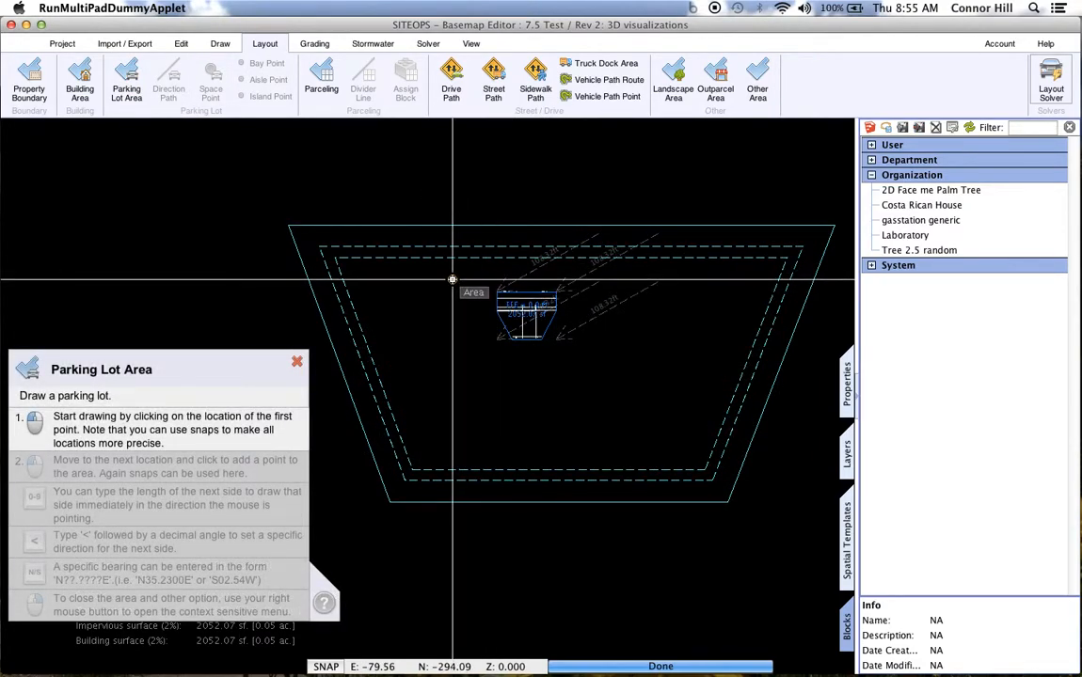
click(452, 279)
click(398, 379)
click(670, 376)
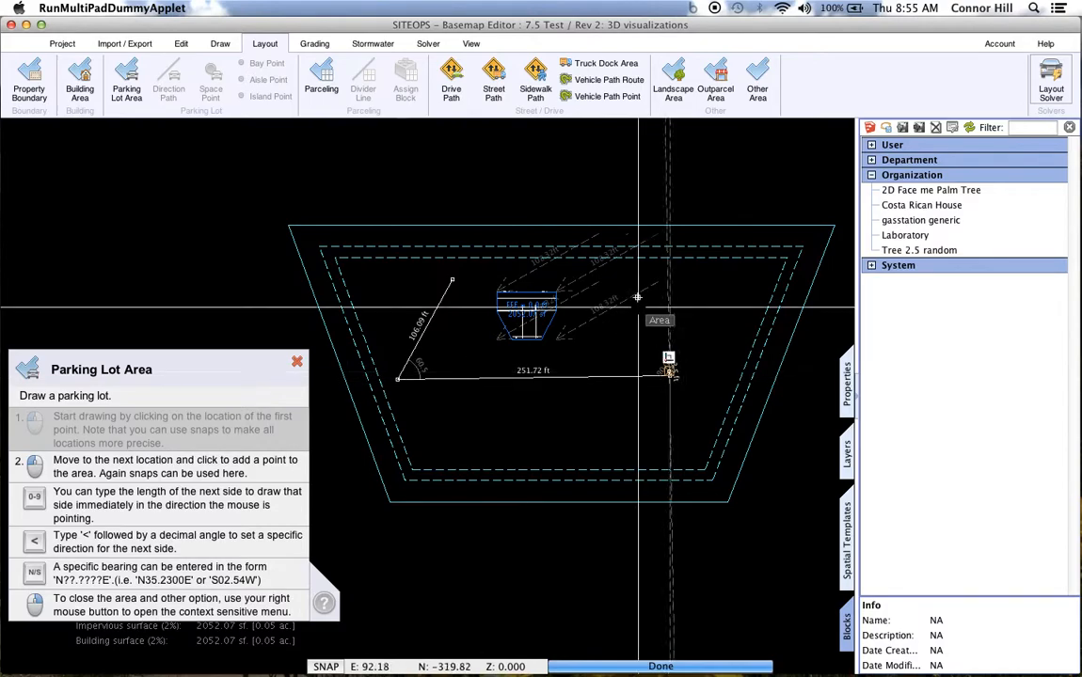
right_click(628, 284)
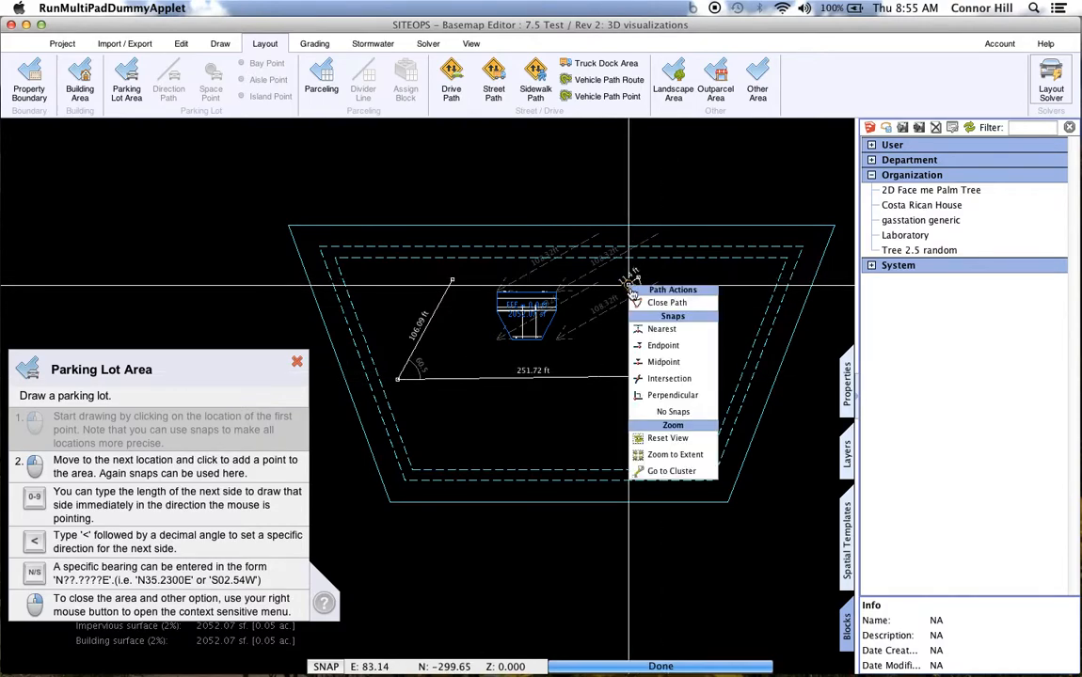
click(659, 303)
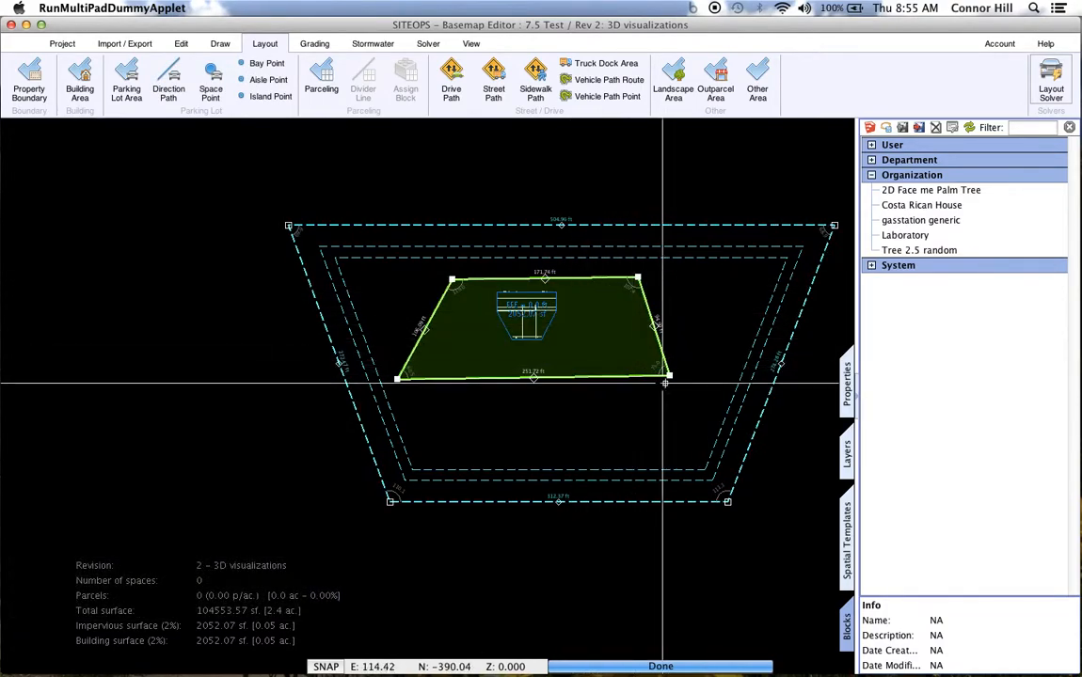
Step: Level the parking lot's lower edge by its right corner and move its upper edge down across the building
drag(670, 376, 670, 380)
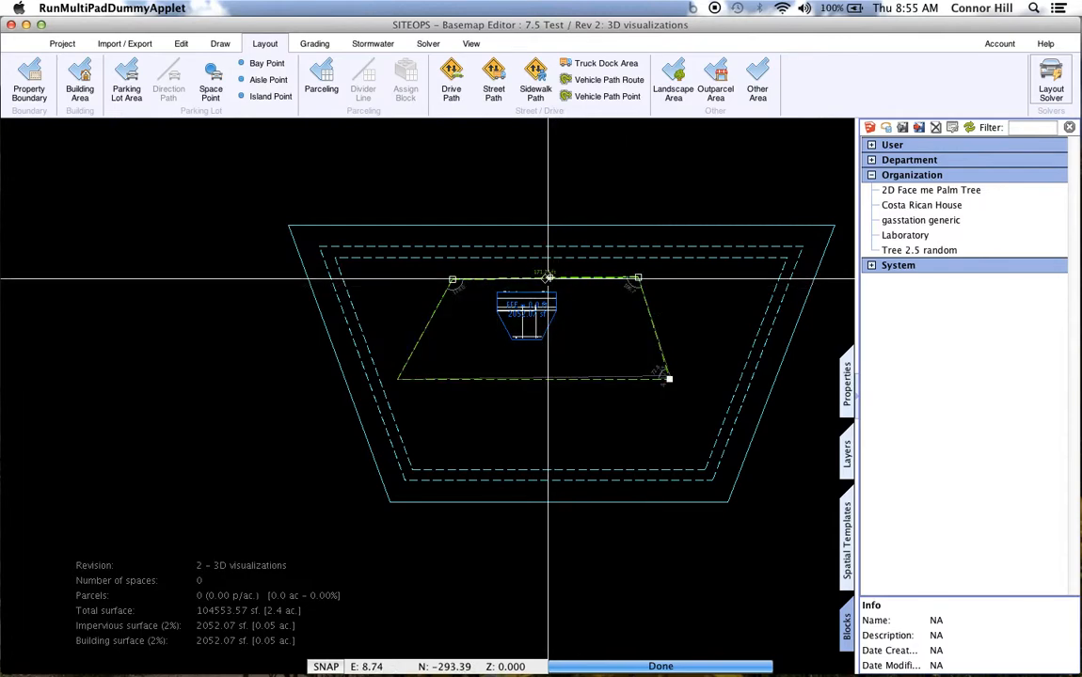
drag(545, 279, 545, 303)
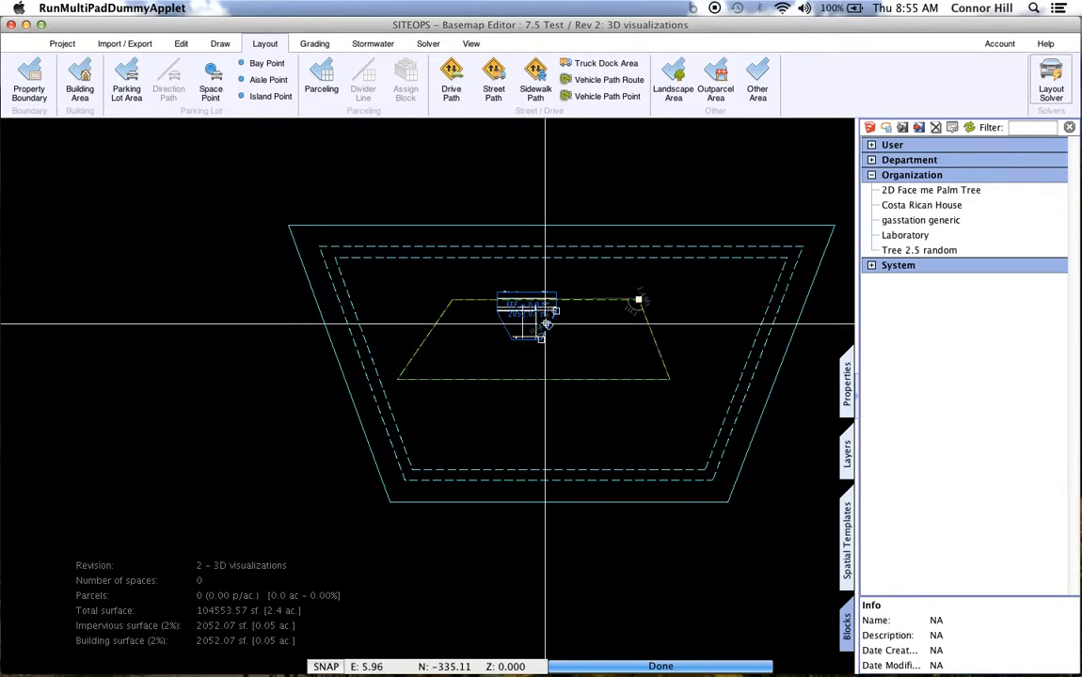
Step: Turn on the Layout Solver to generate parking stalls in the parking lot area
scroll(553, 328, up, 3)
middle_drag(596, 365, 540, 352)
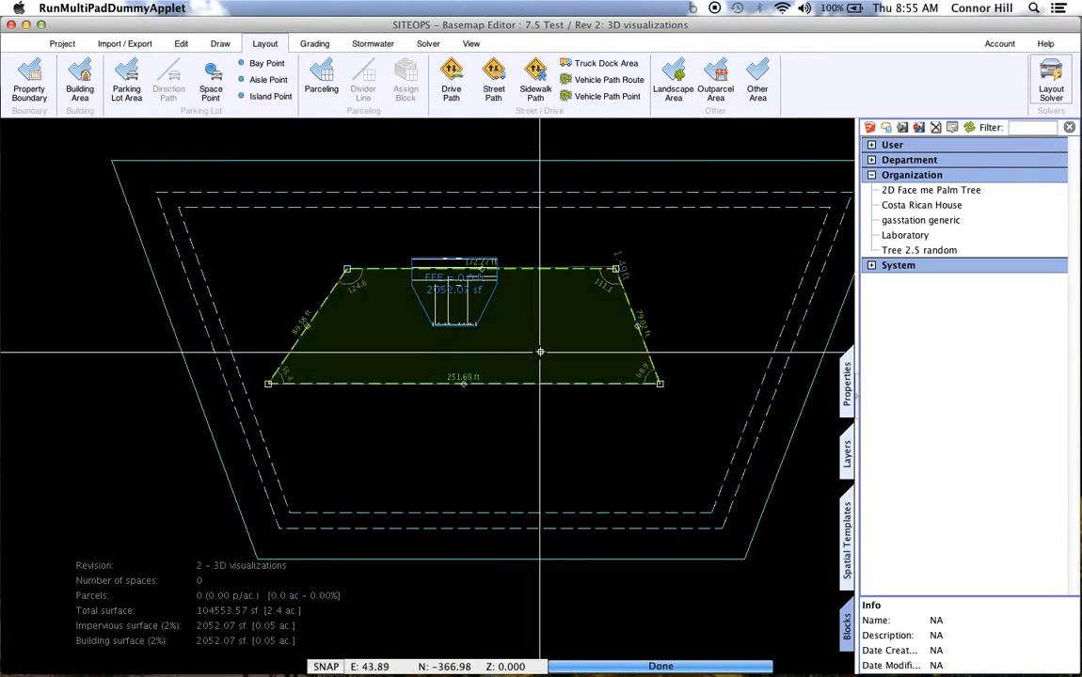
click(1051, 90)
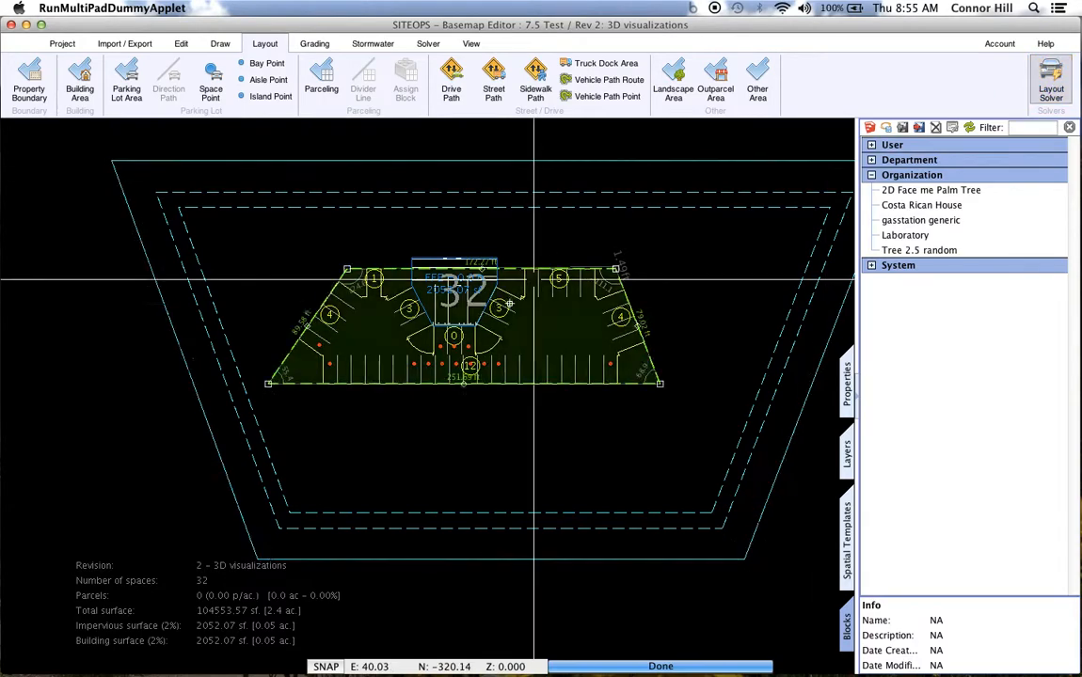
Step: Select all sides of the building area and disallow parking along them
right_click(400, 348)
mouse_move(462, 371)
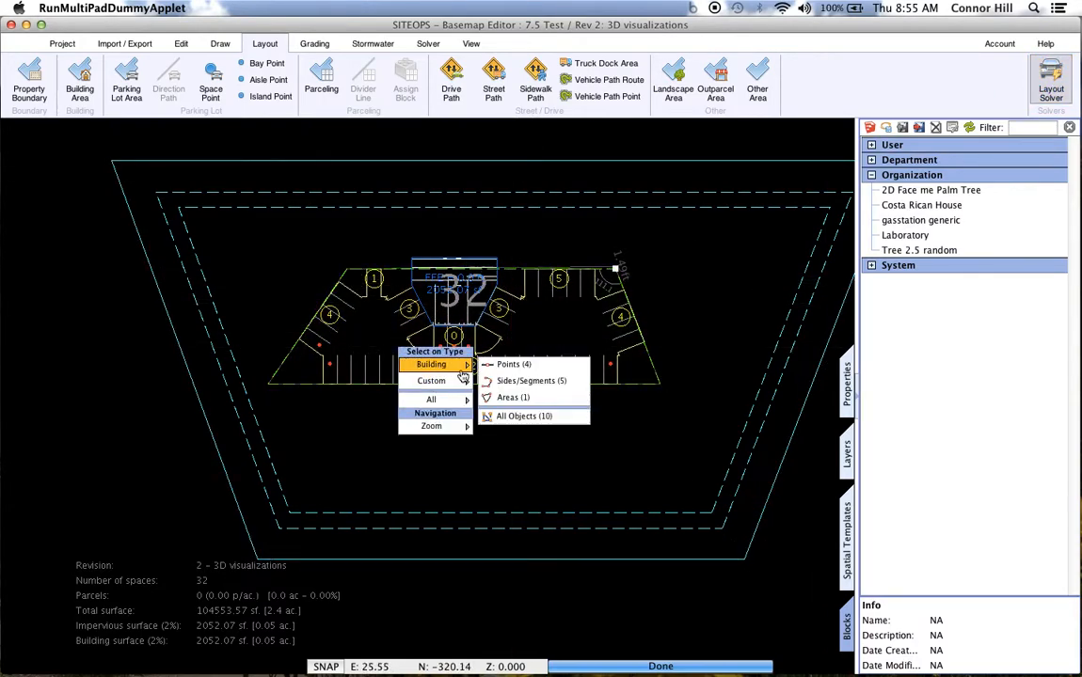
click(508, 398)
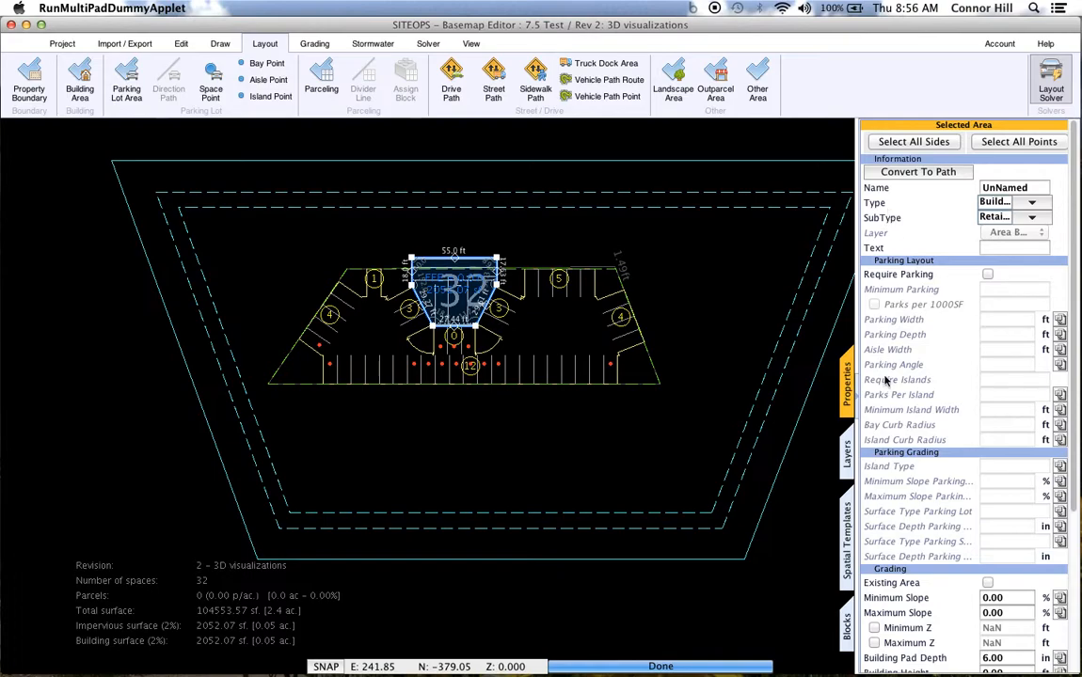
click(918, 145)
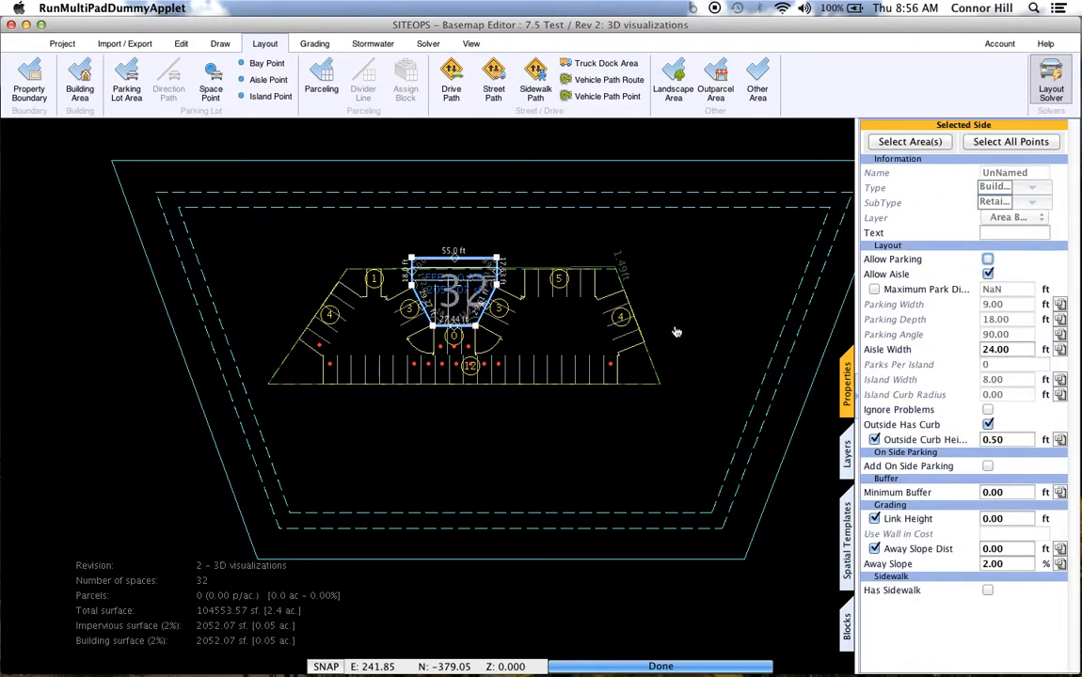
Step: Move the parking lot's lower edge outward, away from the building, by about 7 ft
scroll(471, 410, up, 5)
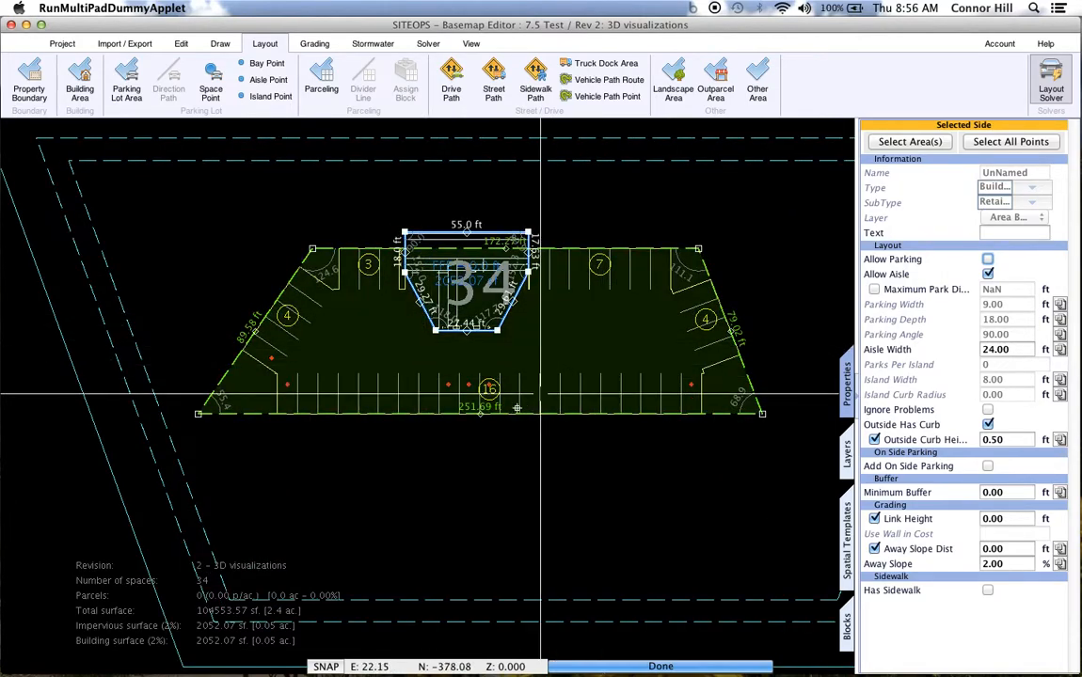
click(481, 414)
drag(481, 414, 501, 440)
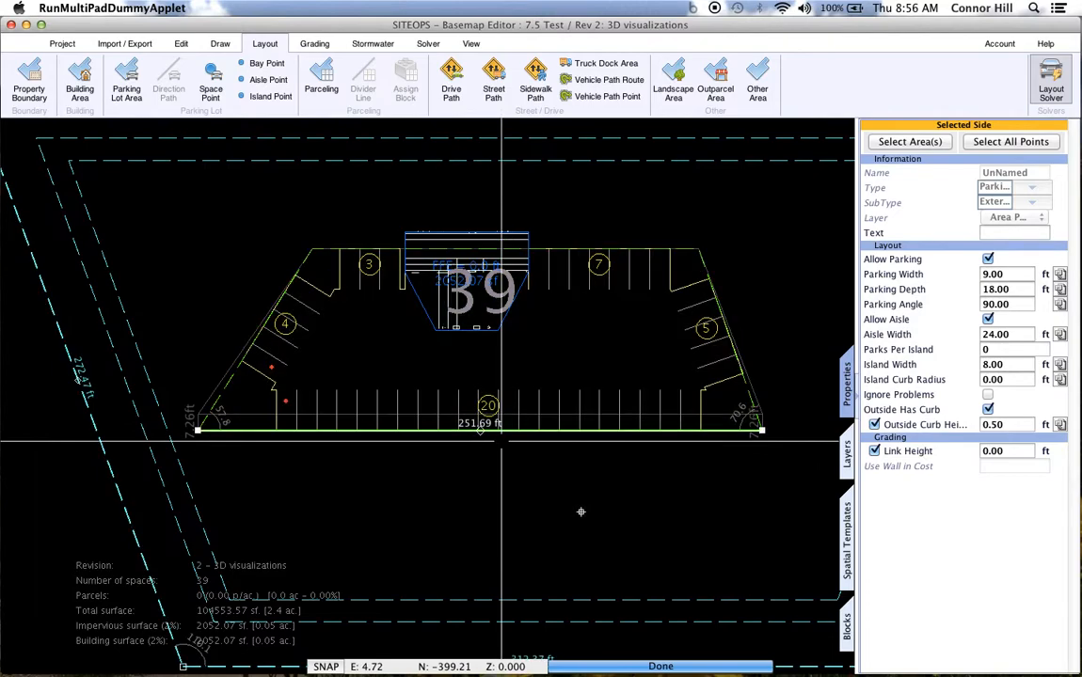
Step: Draw a drive path about 57 ft long straight down from the left part of the parking lot's lower edge
scroll(501, 433, down, 3)
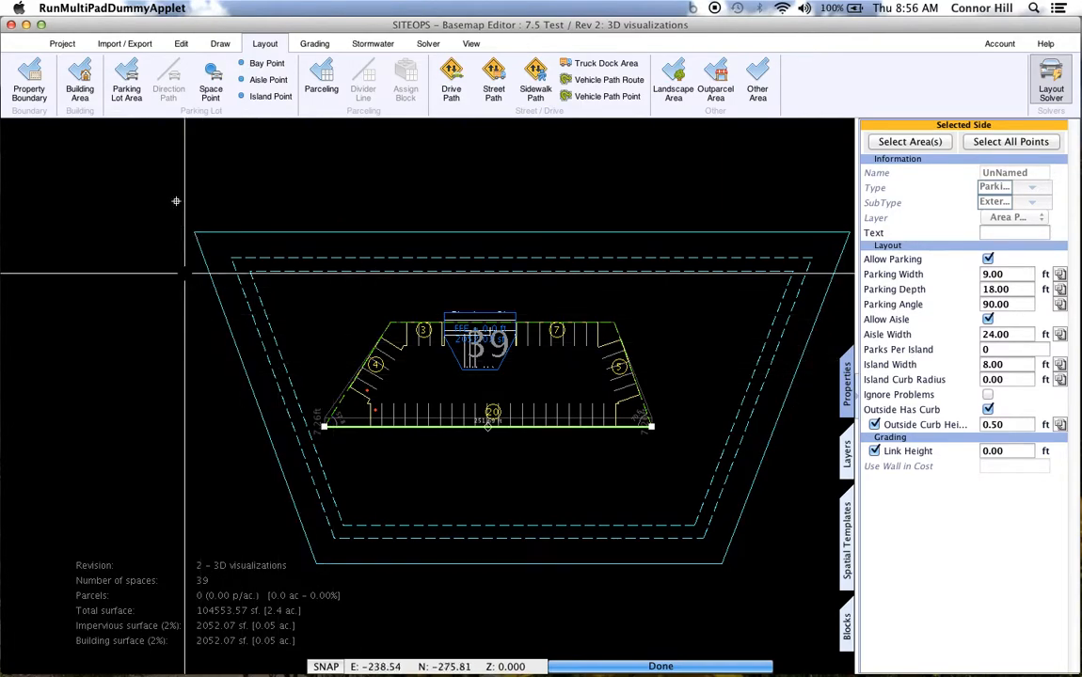
click(453, 80)
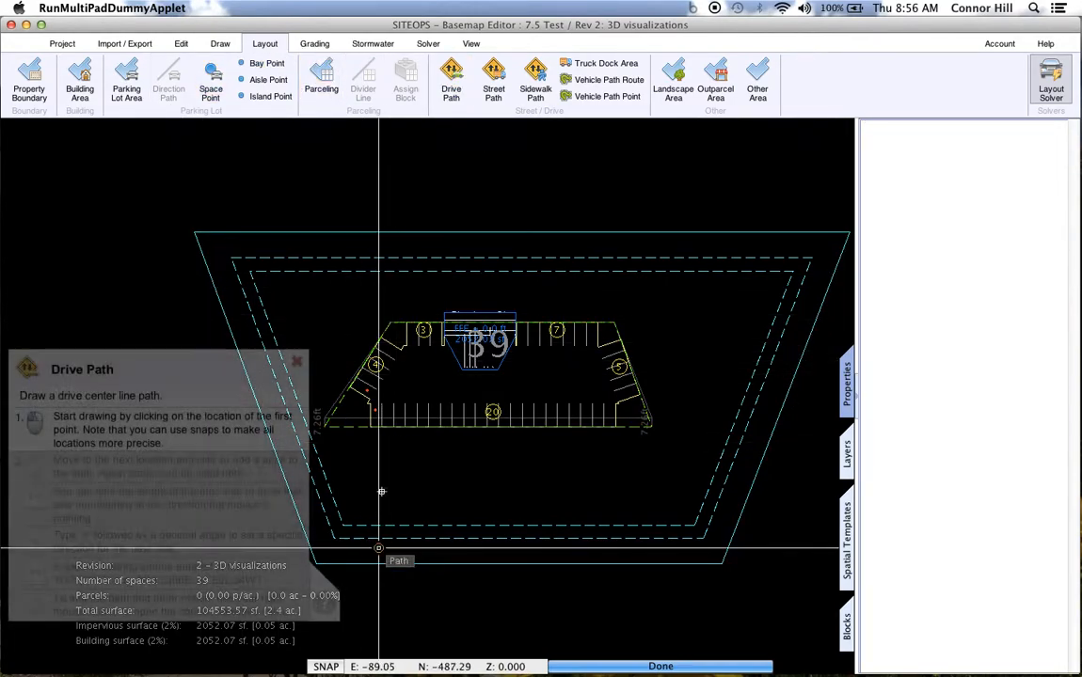
click(384, 426)
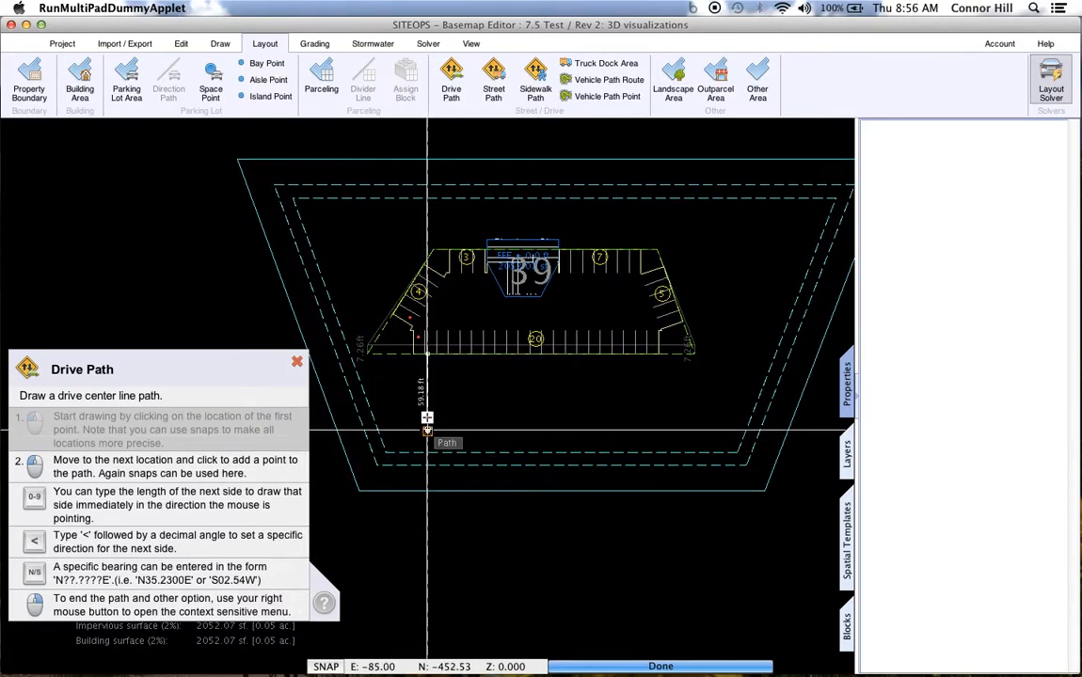
right_click(496, 427)
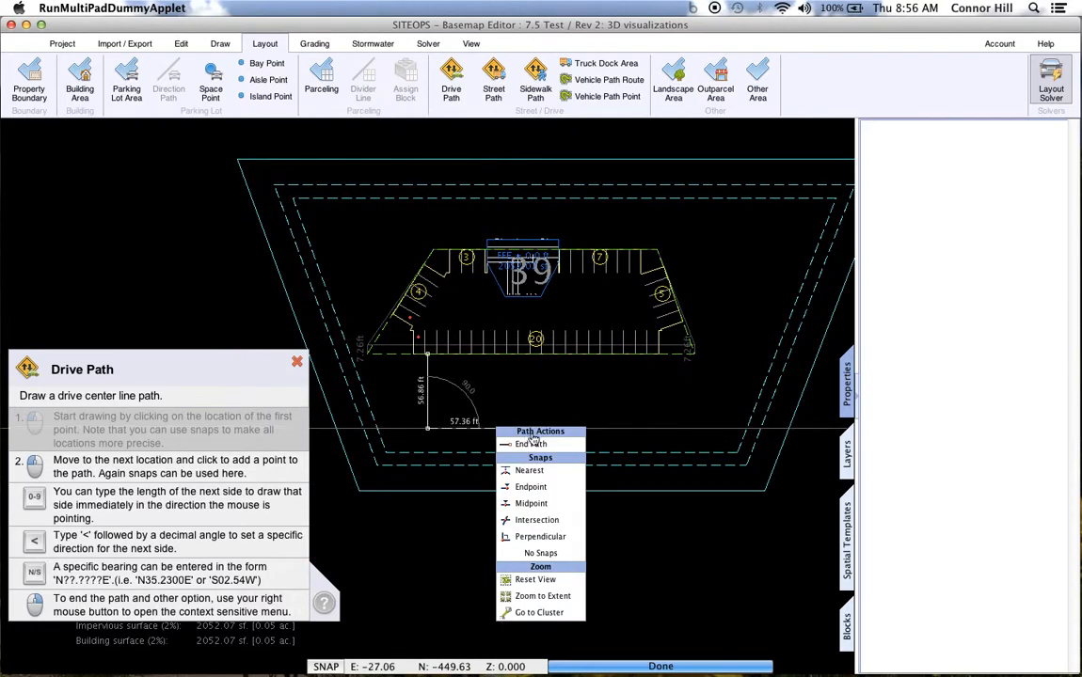
click(531, 445)
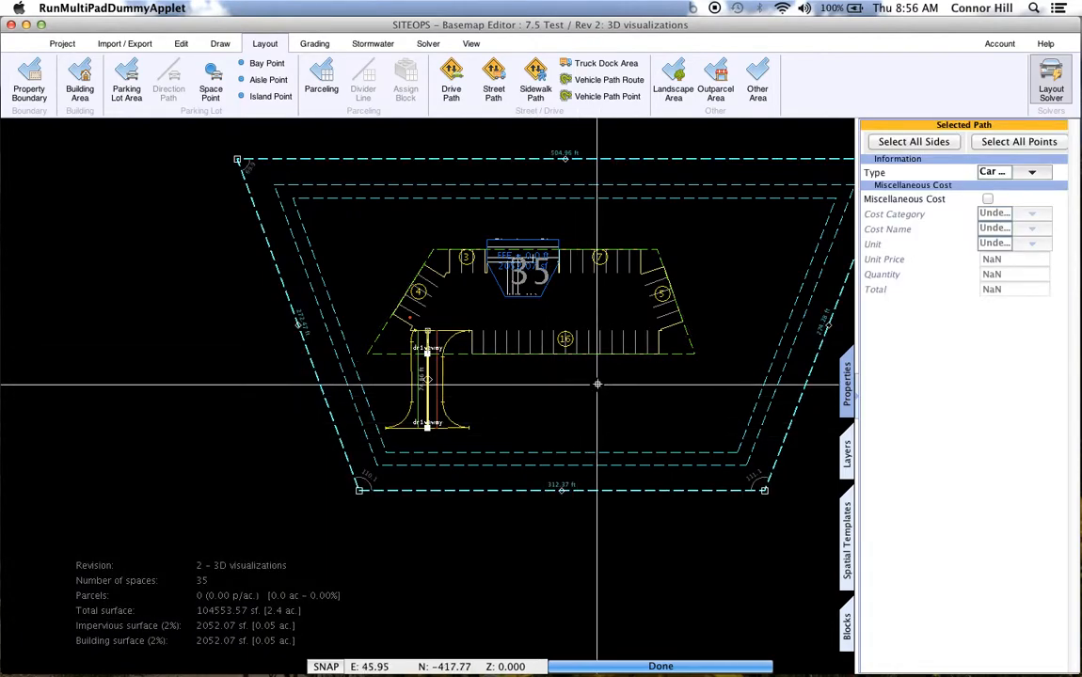
Step: Draw a second drive path about 62 ft long down from the right part of the parking lot's lower edge
key(space)
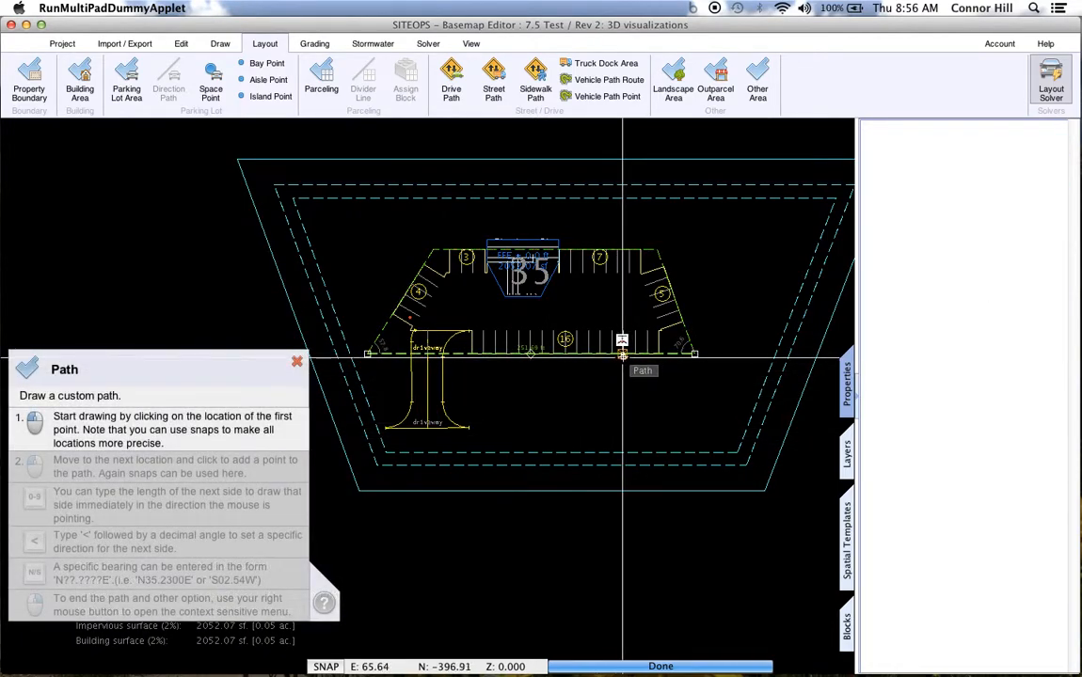
click(622, 355)
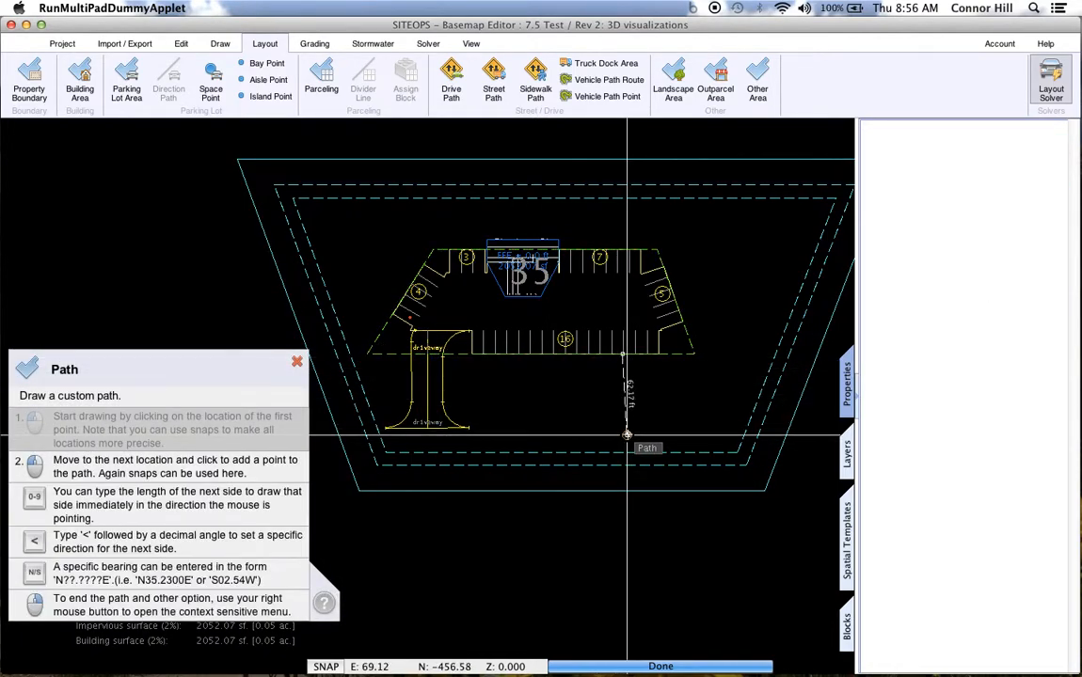
right_click(586, 404)
click(610, 421)
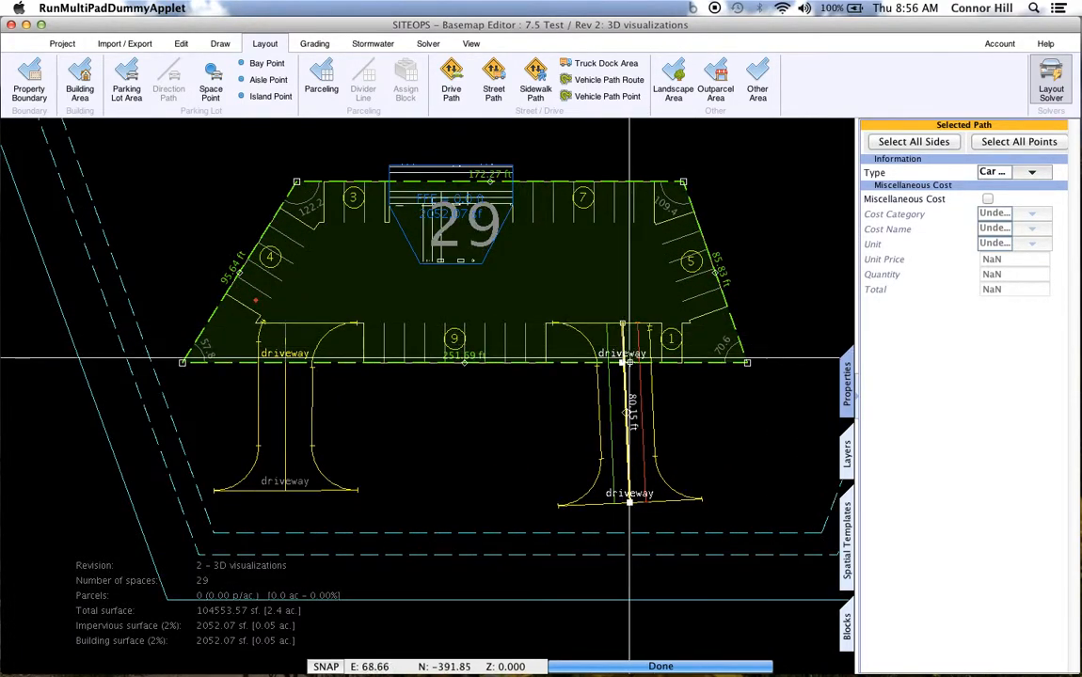
Step: Move both driveways' connection points inward along the parking lot's lower edge, shifting the left one farther toward the middle
click(624, 364)
drag(622, 364, 603, 363)
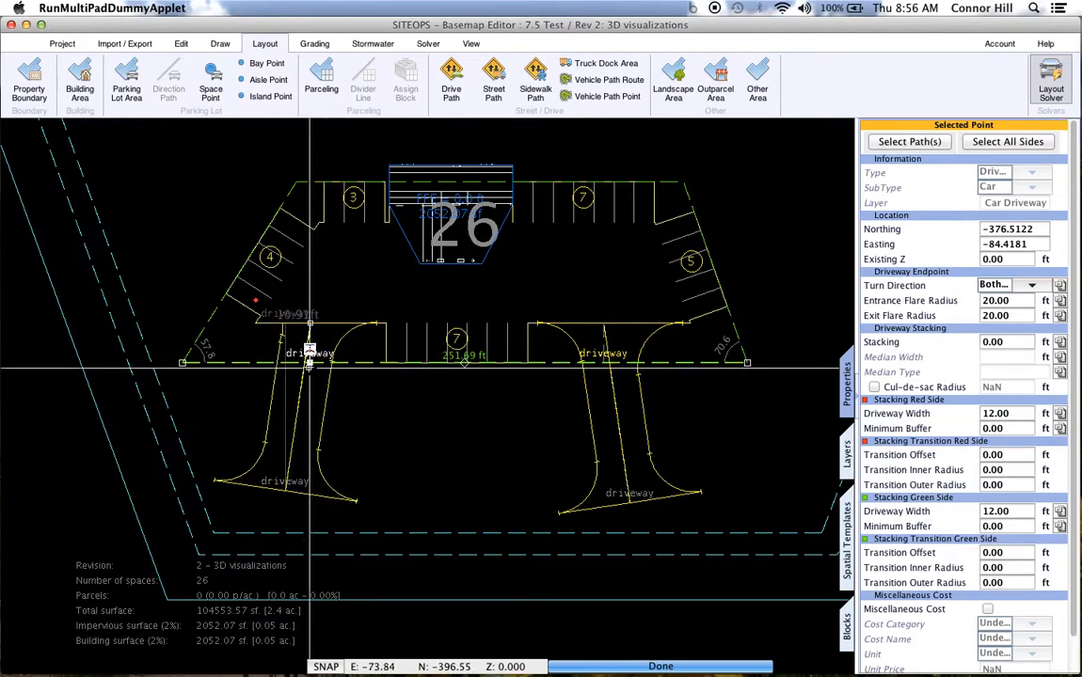
drag(313, 362, 353, 354)
scroll(502, 424, down, 2)
middle_drag(501, 424, 478, 407)
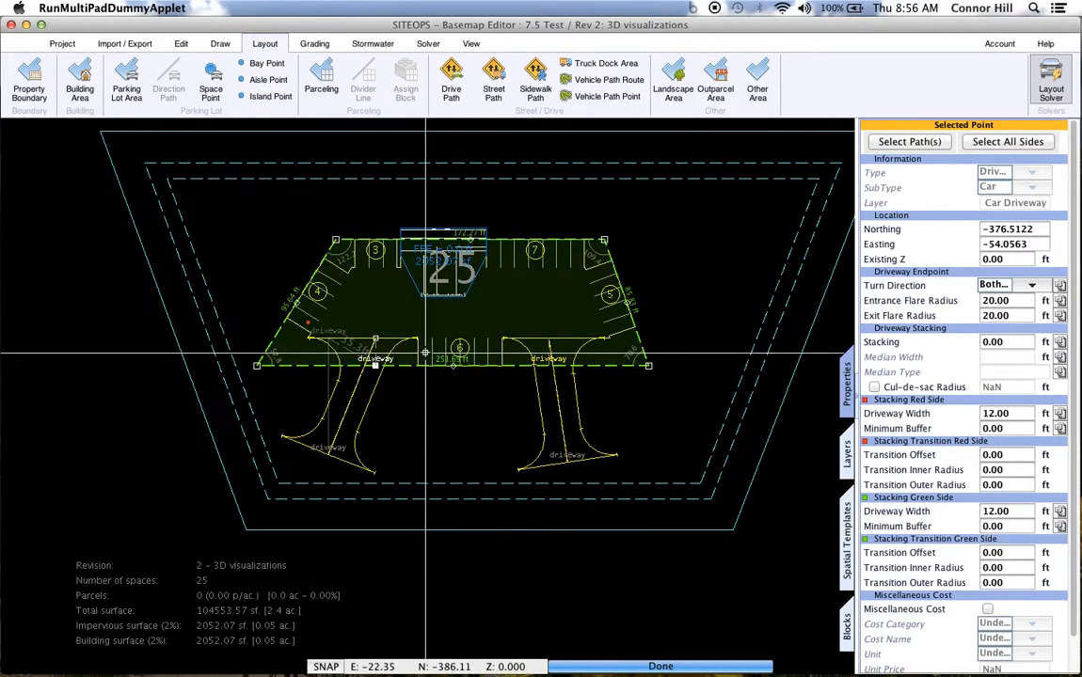
scroll(429, 357, down, 3)
scroll(441, 412, up, 2)
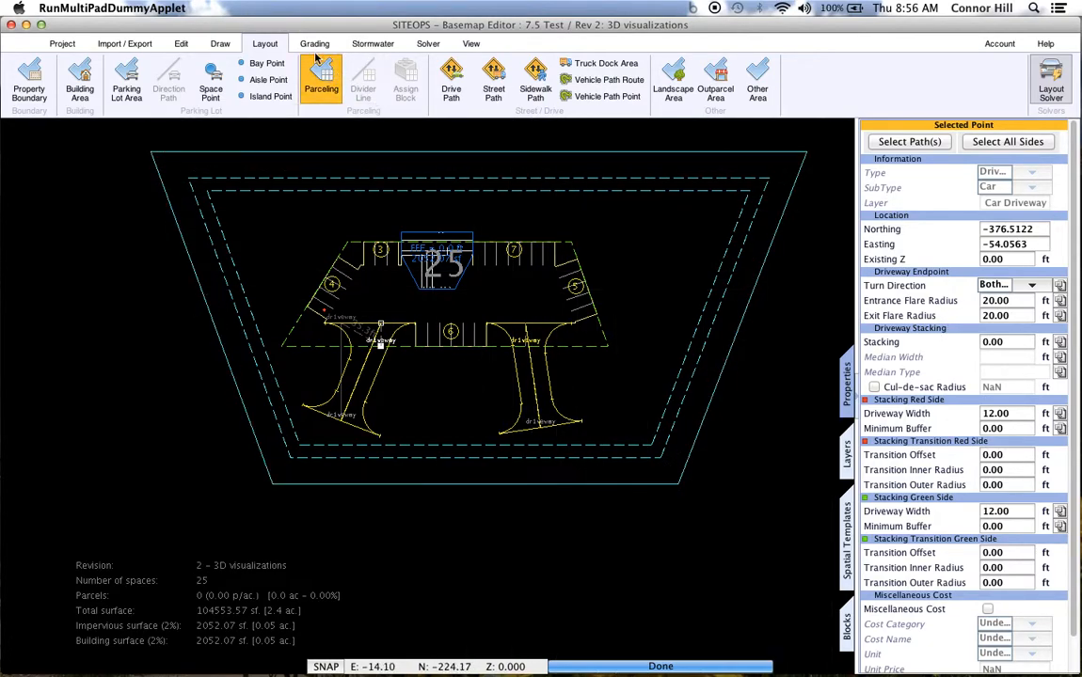
Step: Draw a closed custom path wrapping around the back and both sides of the parking lot, with an upper side of about 387 ft
click(220, 44)
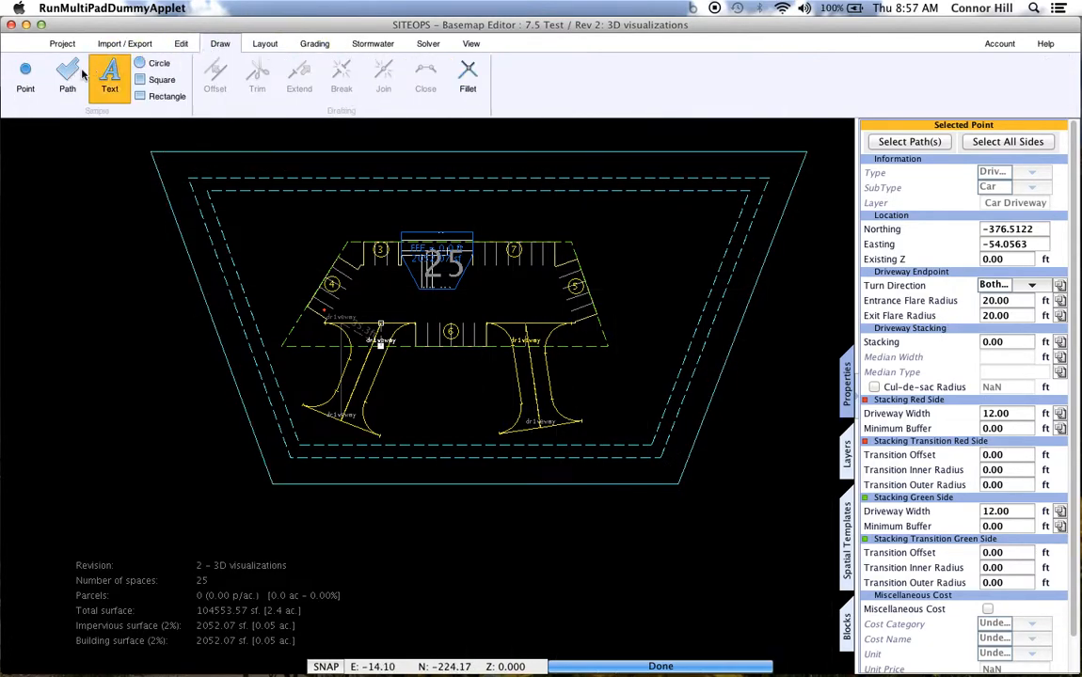
click(67, 75)
click(281, 325)
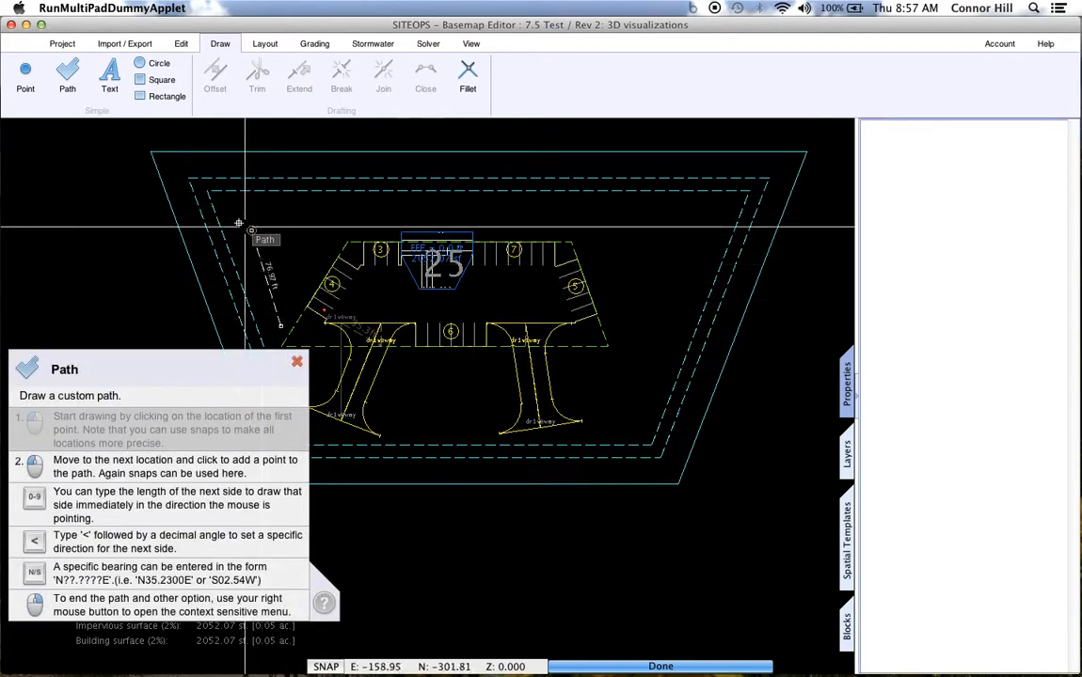
click(228, 203)
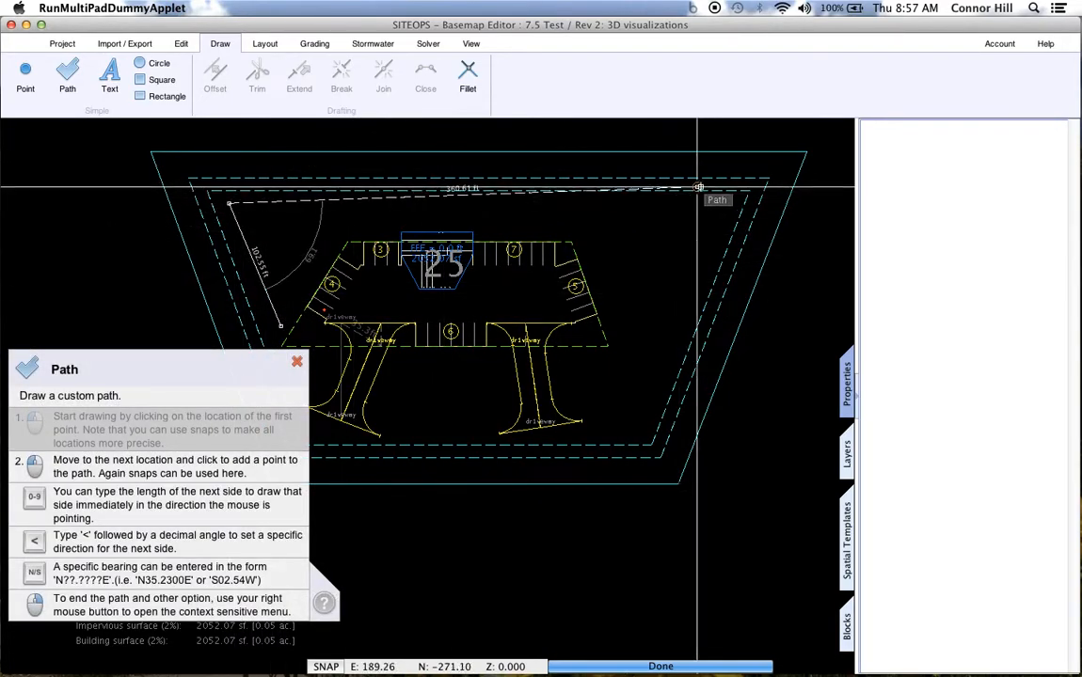
click(732, 204)
click(676, 346)
click(623, 346)
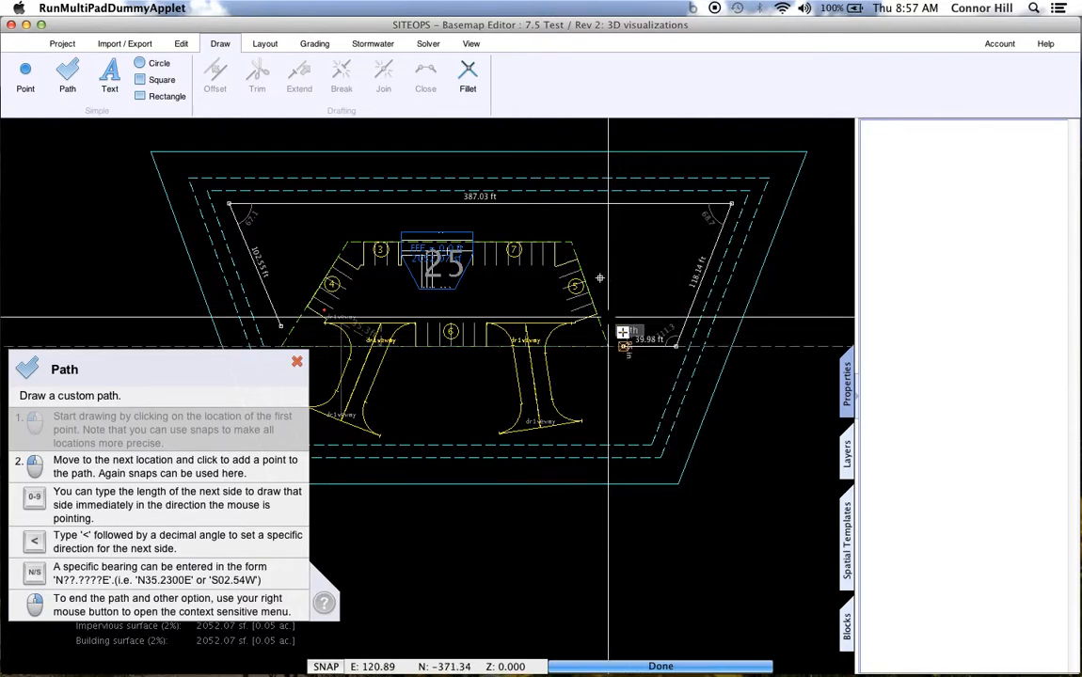
click(577, 229)
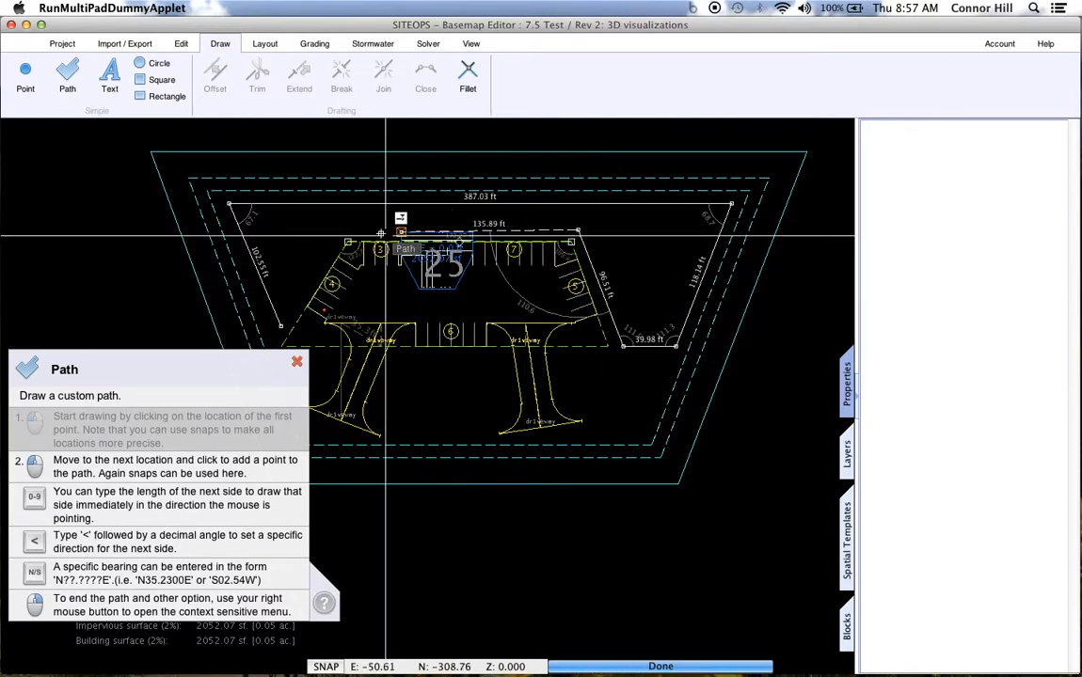
click(349, 228)
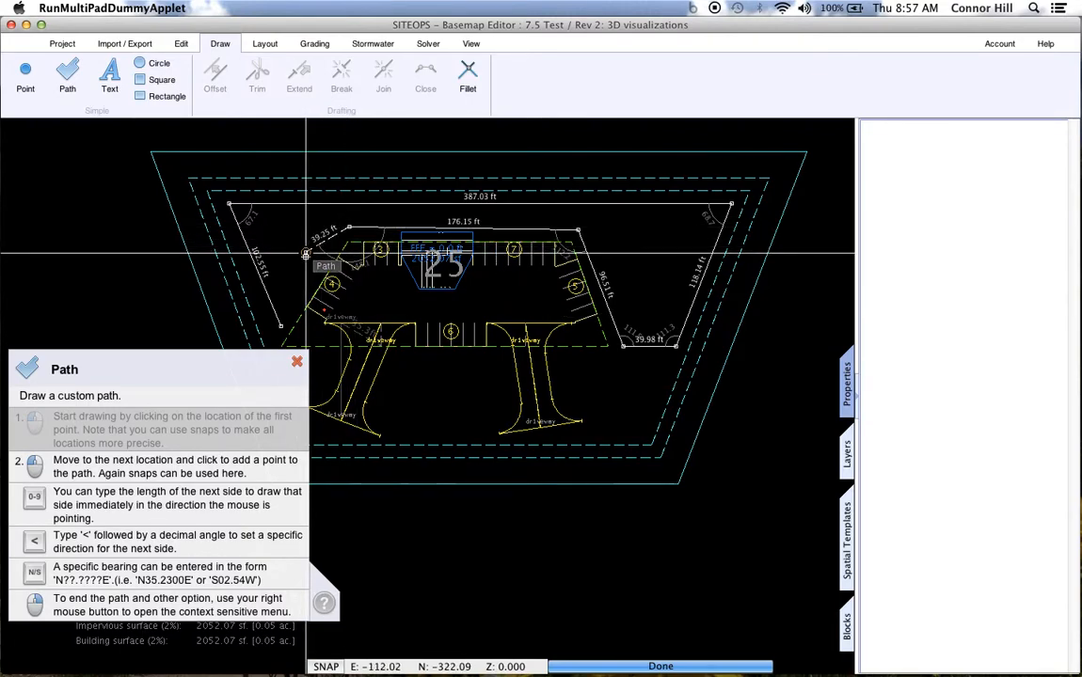
right_click(296, 255)
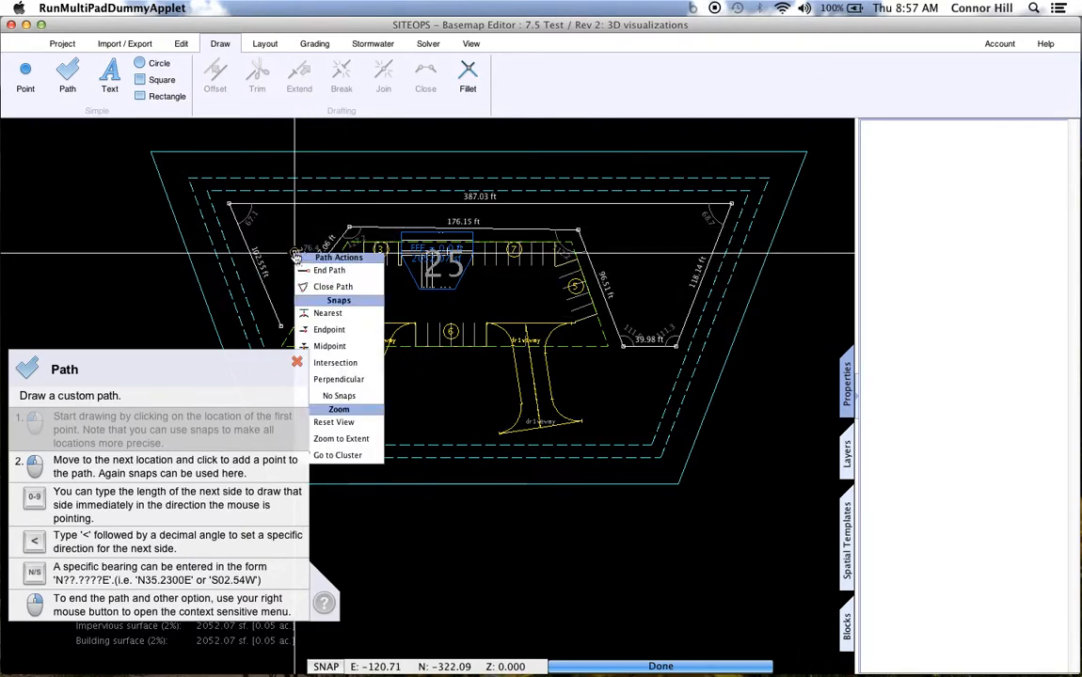
click(323, 289)
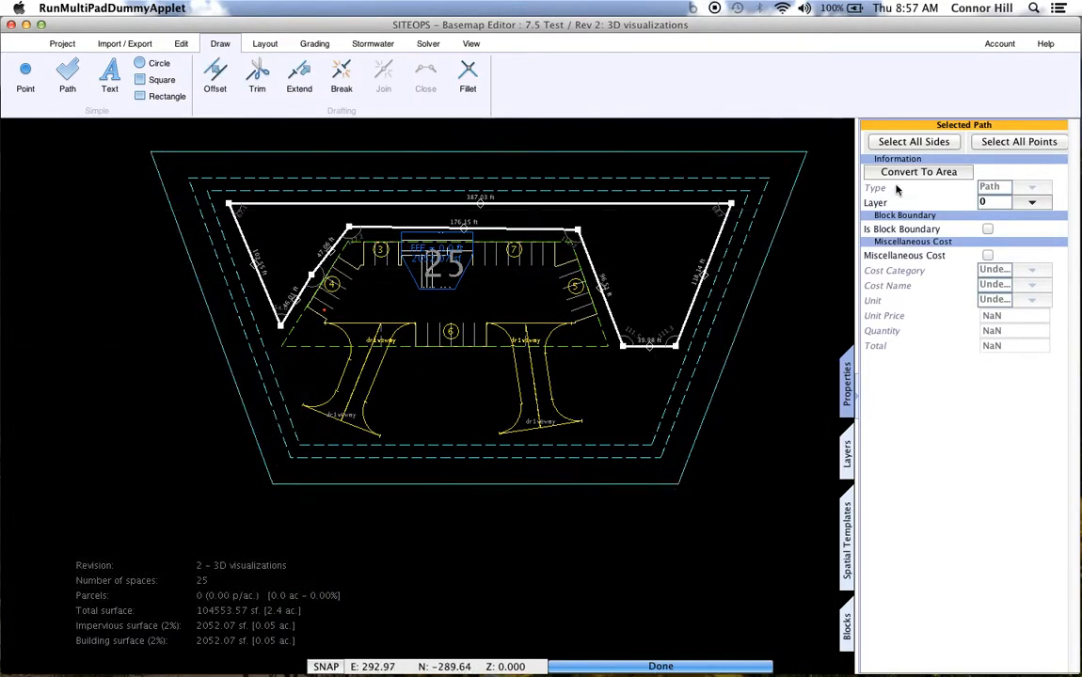
Step: Make the closed path a block boundary with a block distance of 25 ft
click(988, 229)
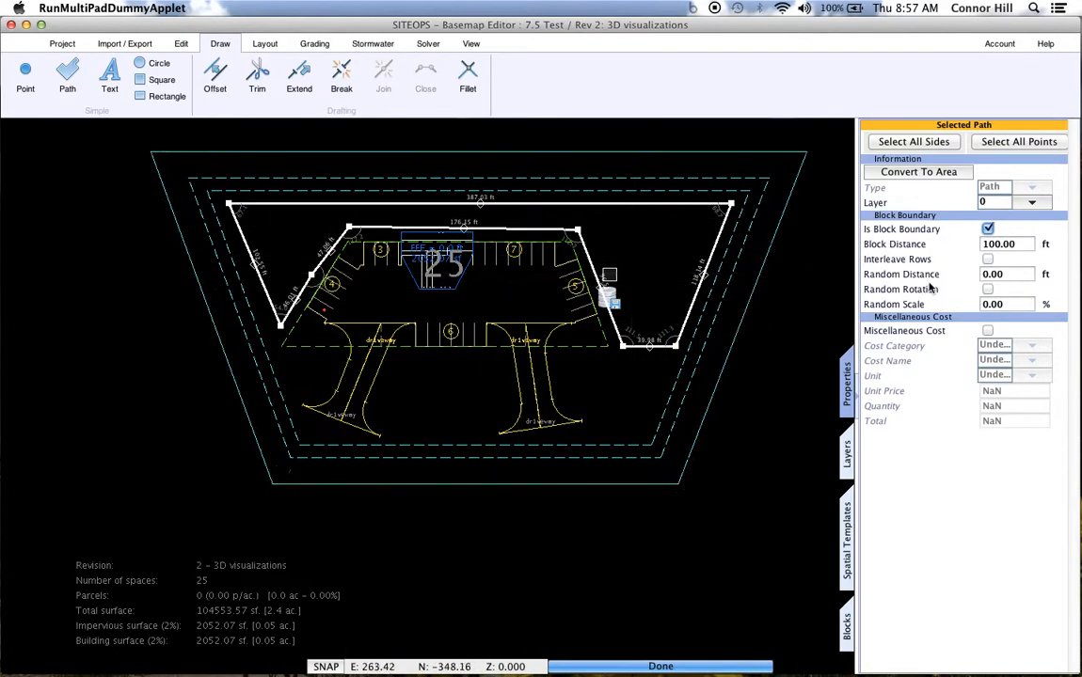
double_click(980, 245)
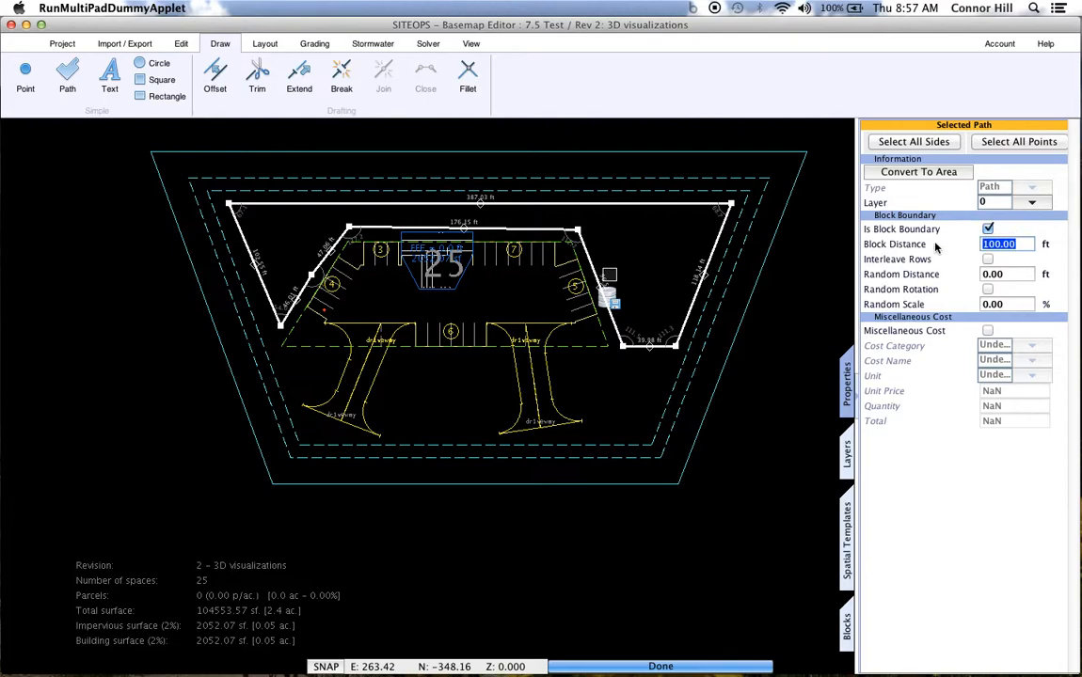
text(25)
key(Return)
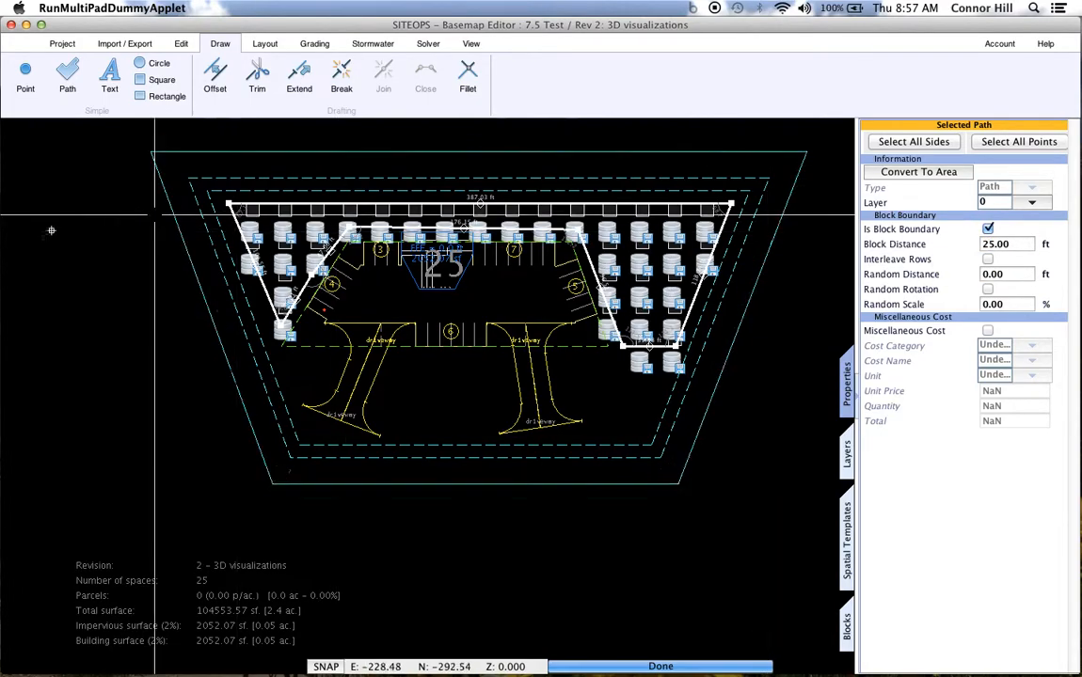
Step: Interleave the block boundary's rows and set its random distance to 5 ft
click(988, 260)
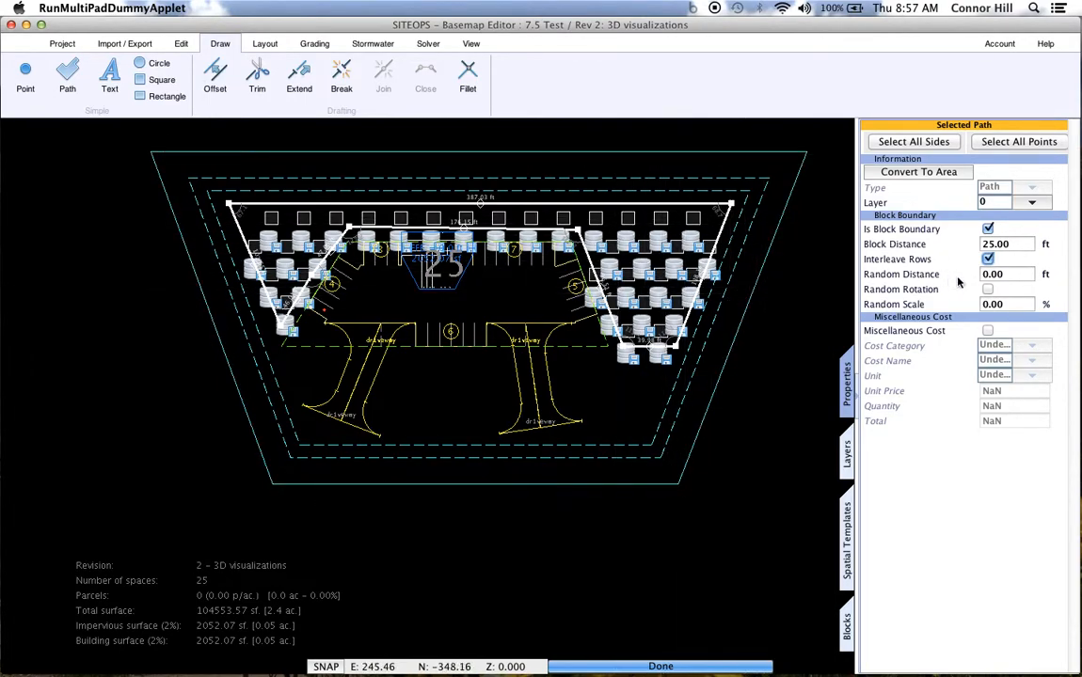
double_click(1016, 275)
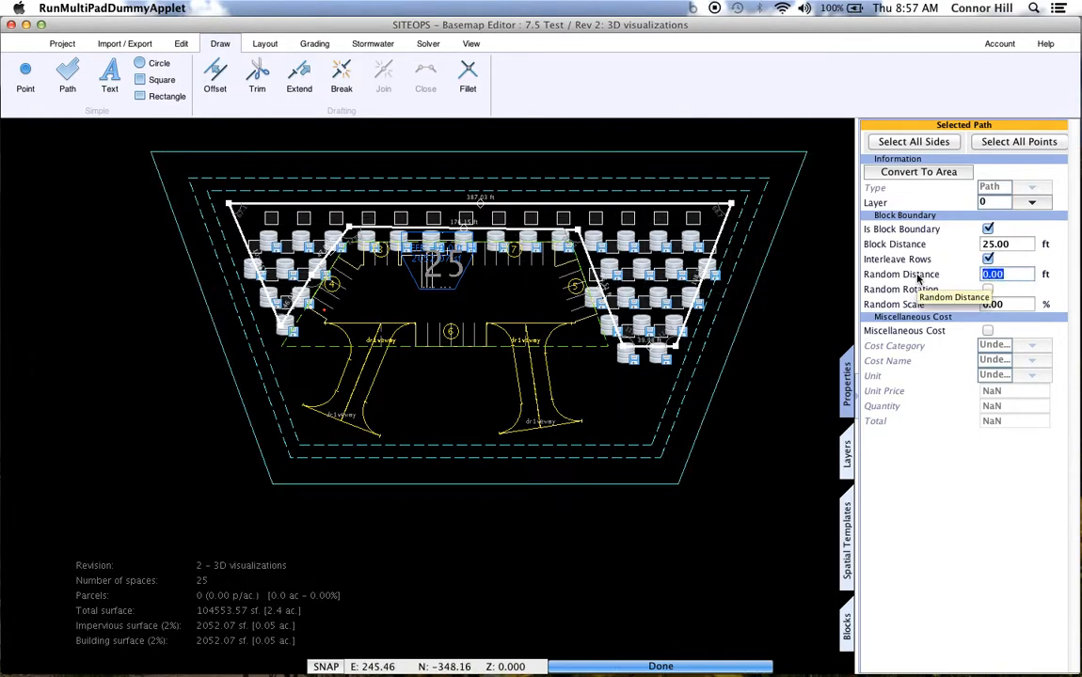
text(5)
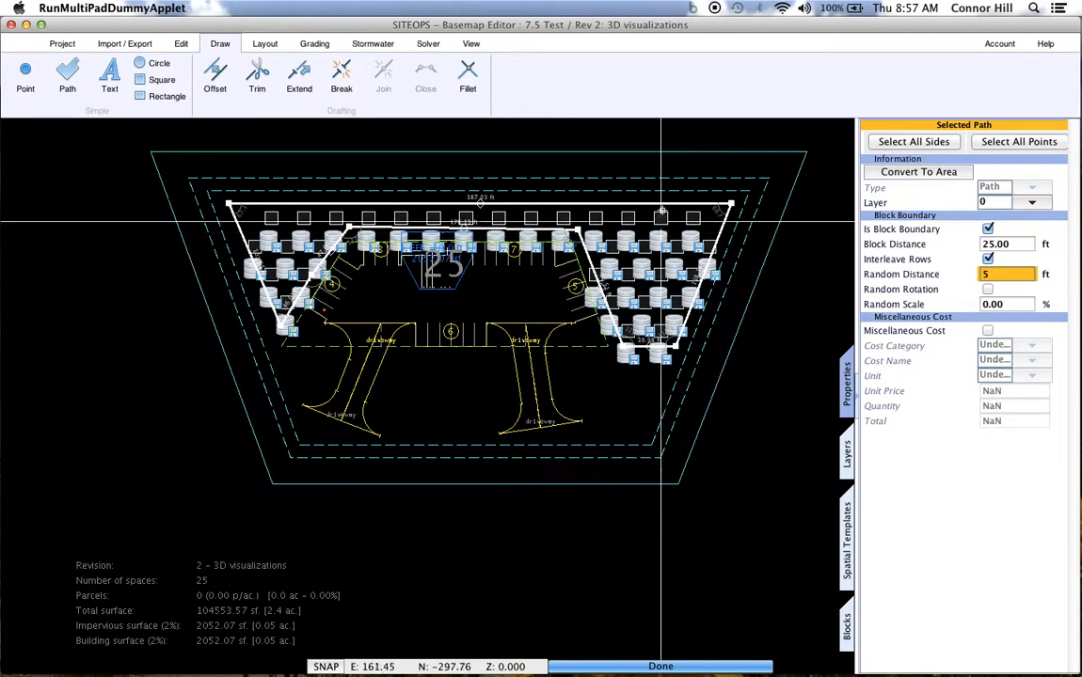
key(Return)
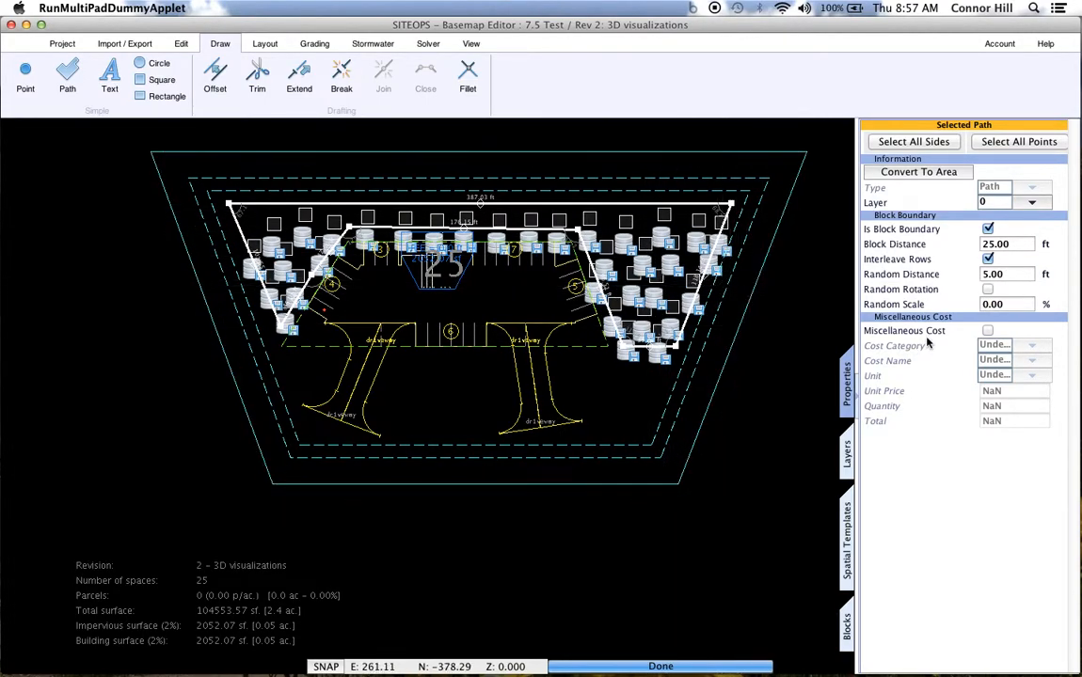
Step: Enable random rotation for the boundary's blocks and set their random scale to 50%
click(988, 290)
click(1009, 303)
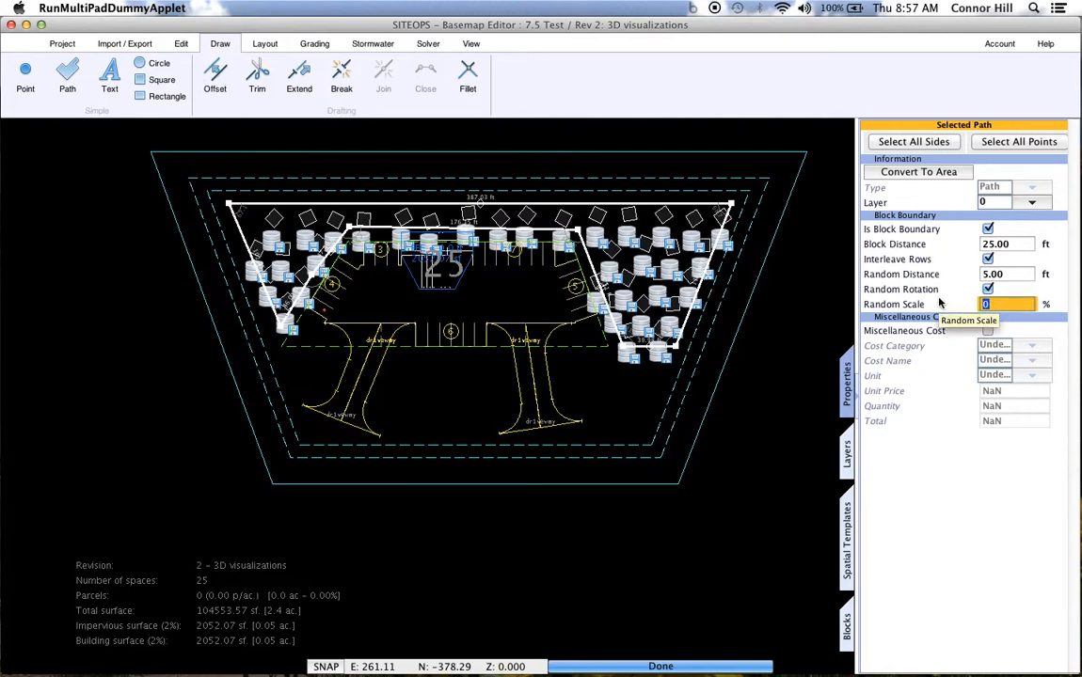
key(Return)
double_click(1001, 303)
text(50)
key(Return)
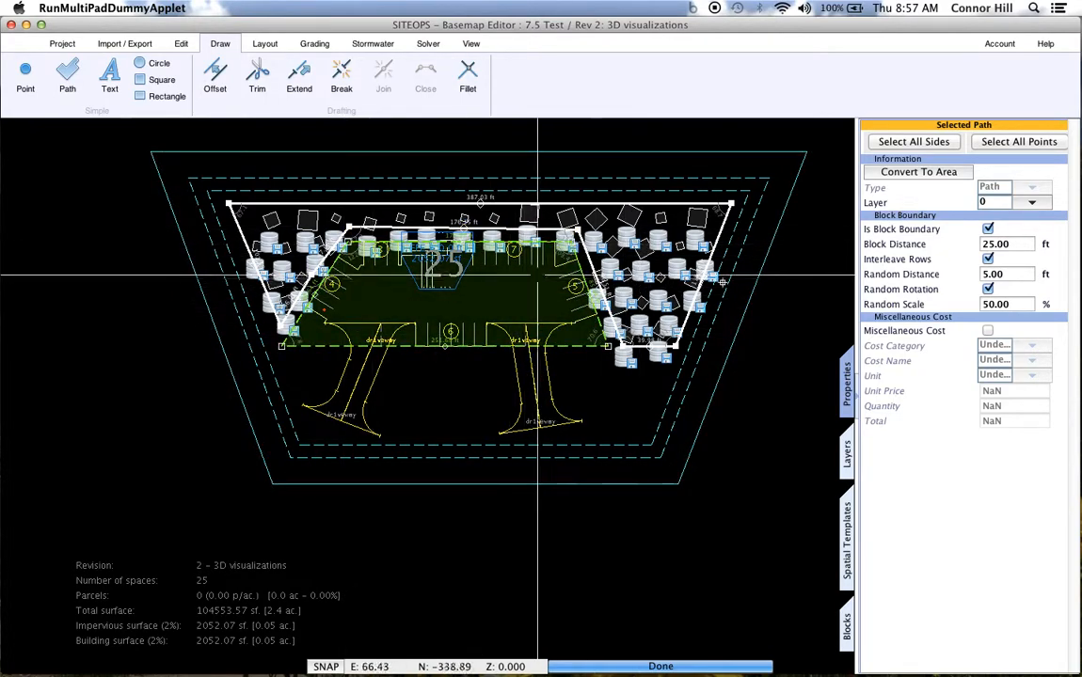
Step: Insert the system library's Palm Tree block inside the parking lot, between the building and the 5-space row
click(847, 626)
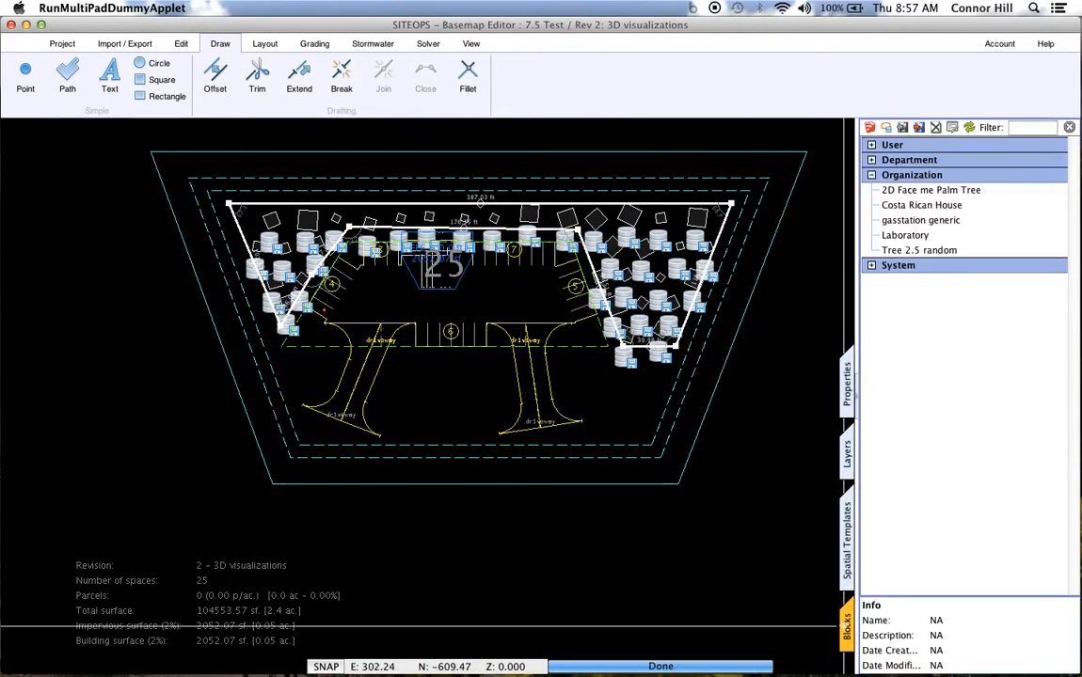
click(871, 265)
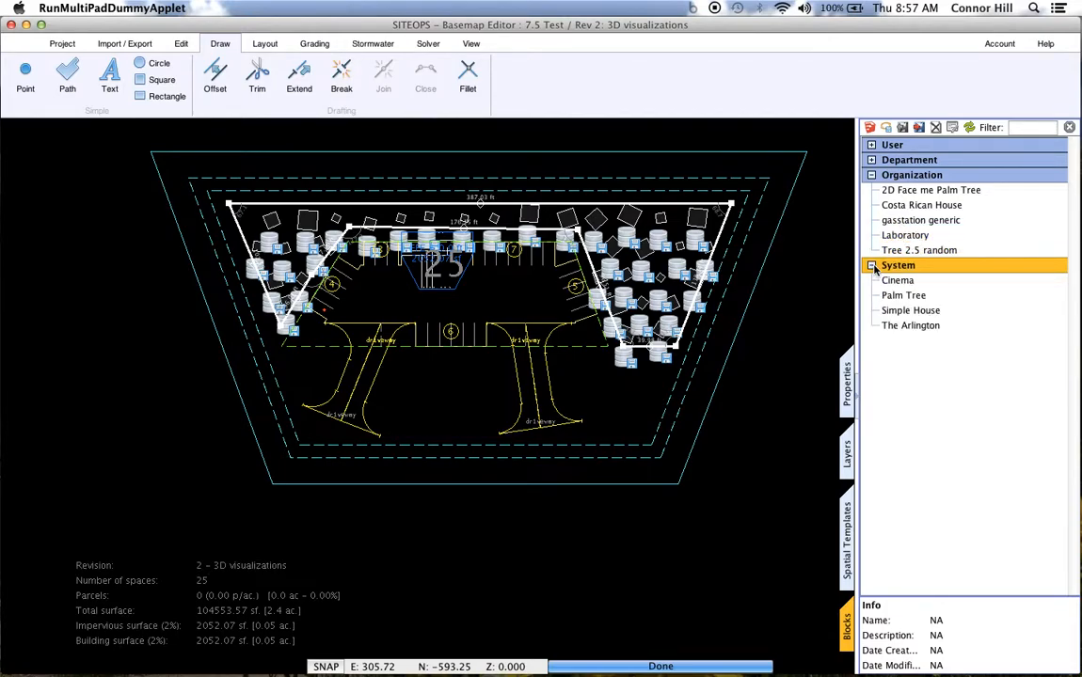
click(929, 298)
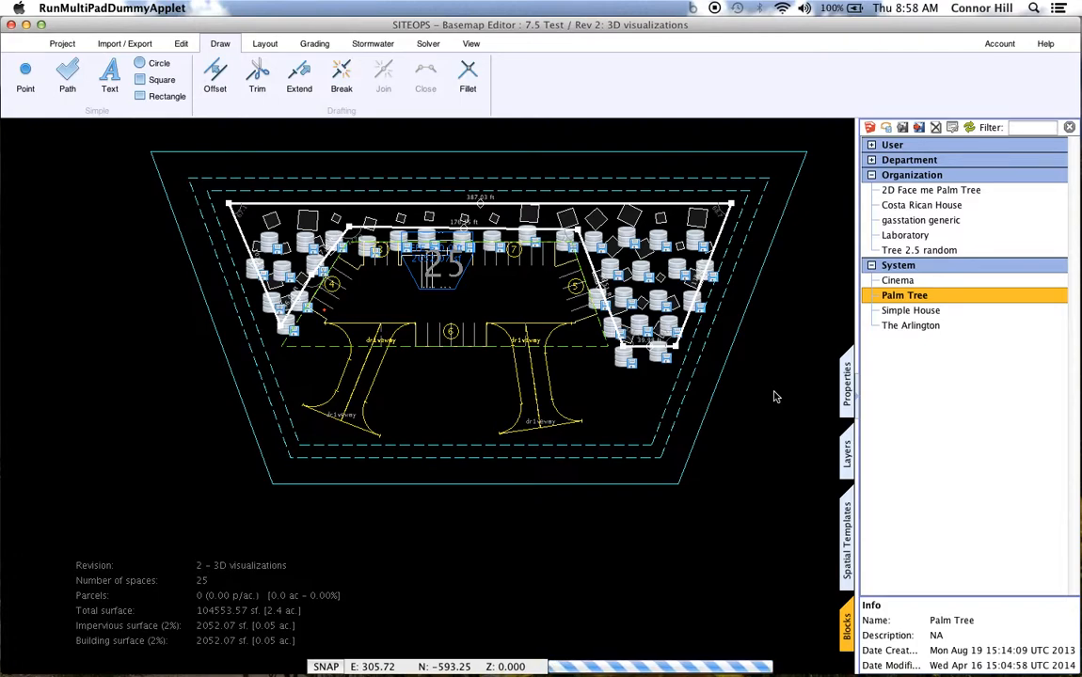
click(910, 311)
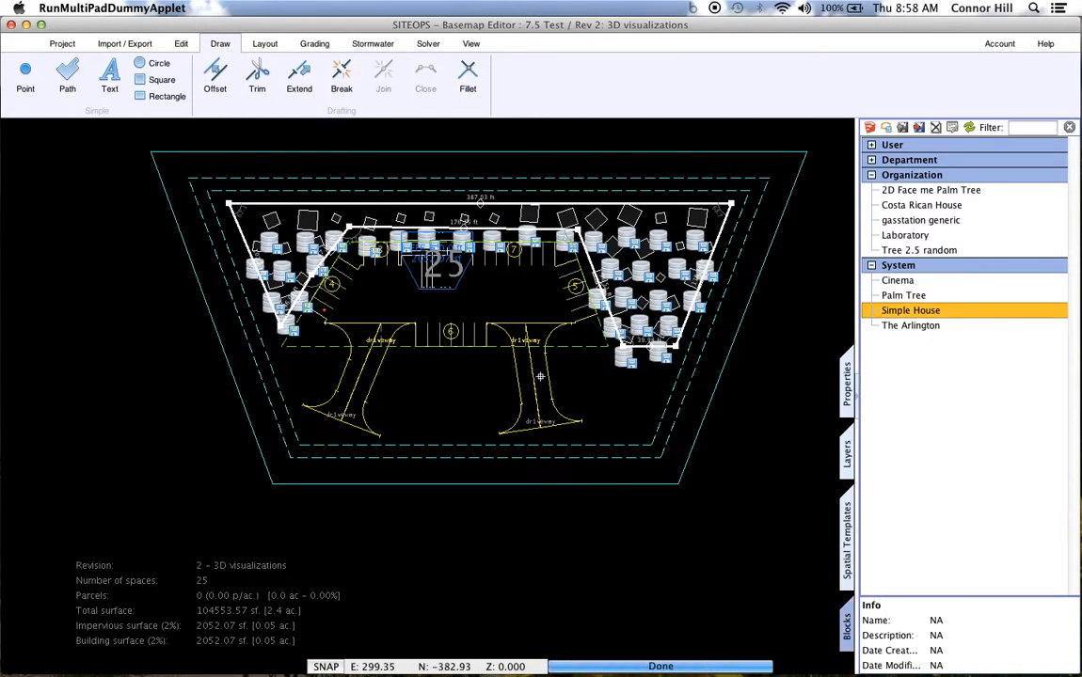
click(499, 297)
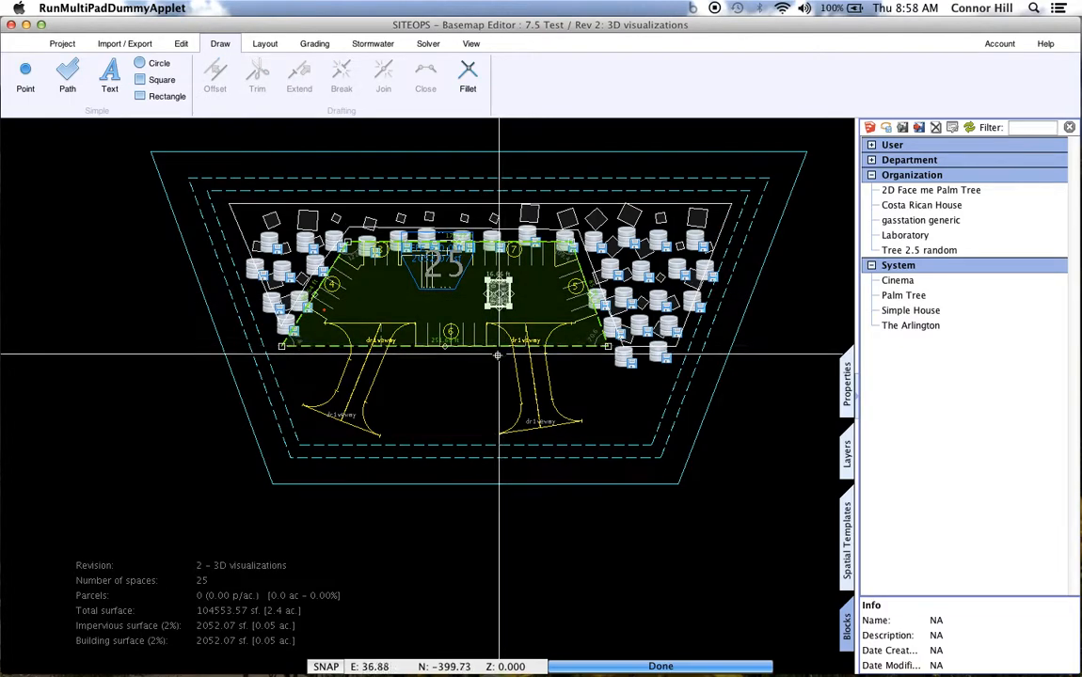
scroll(435, 362, up, 3)
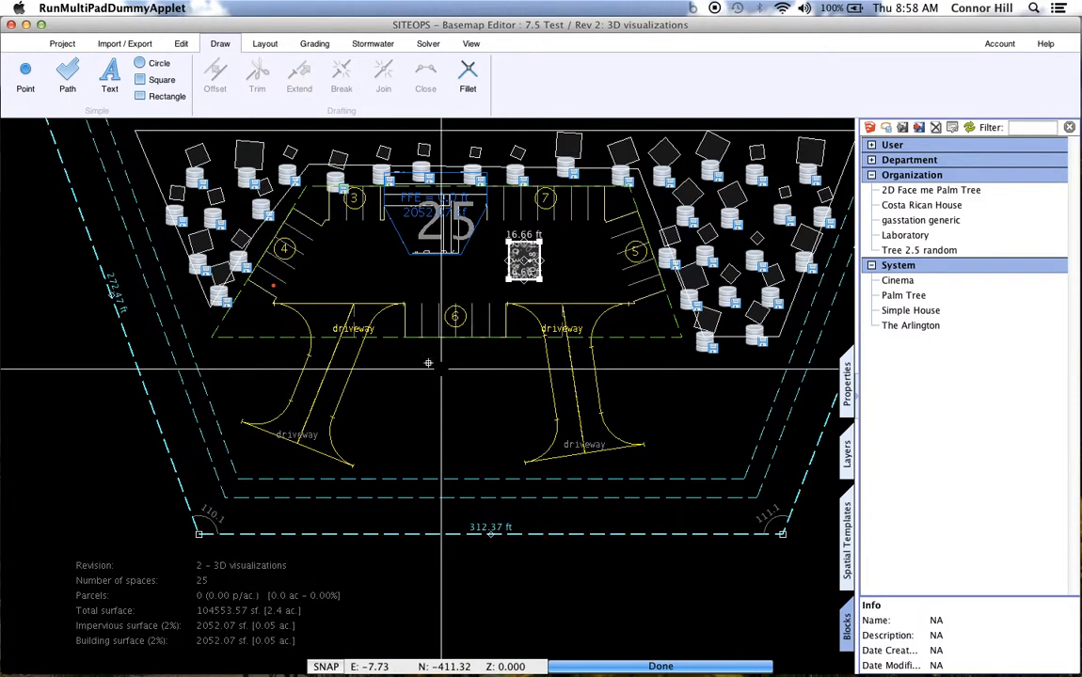
Step: Draw an open three-sided path between the two driveways, with sides of about 46, 79 and 41 ft
click(180, 43)
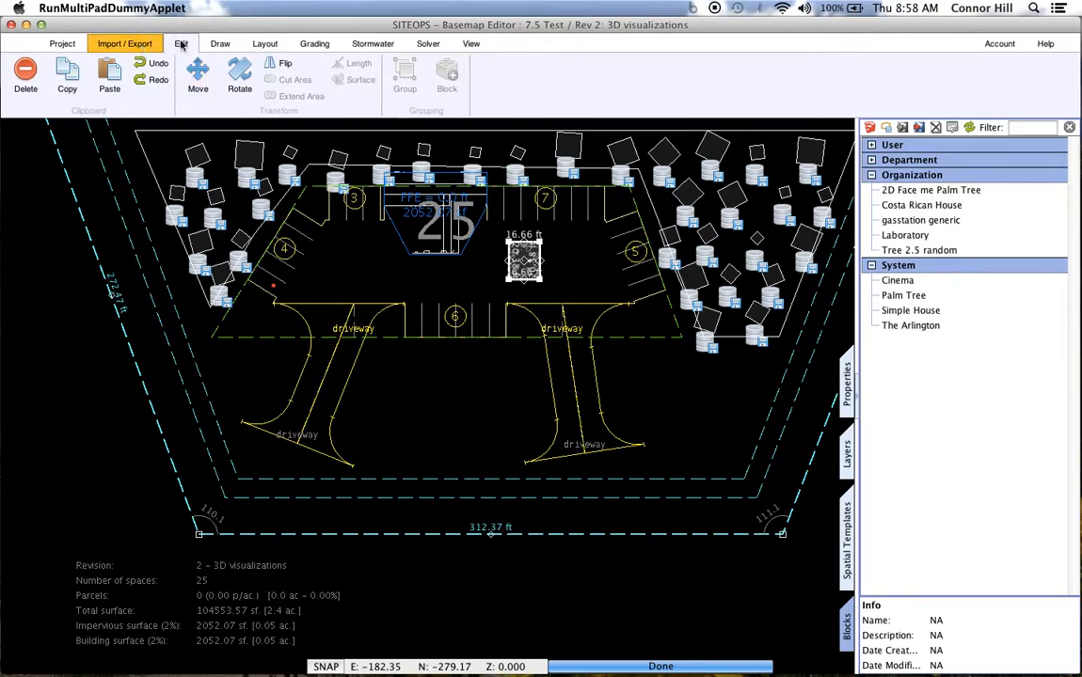
click(219, 43)
click(66, 76)
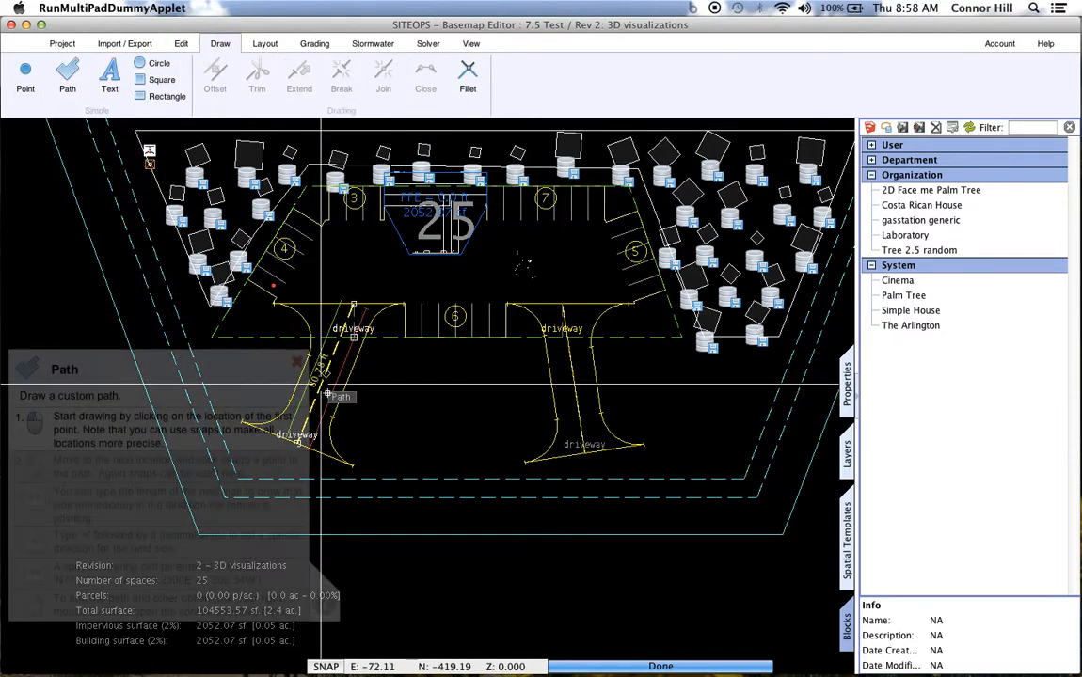
click(351, 440)
click(378, 359)
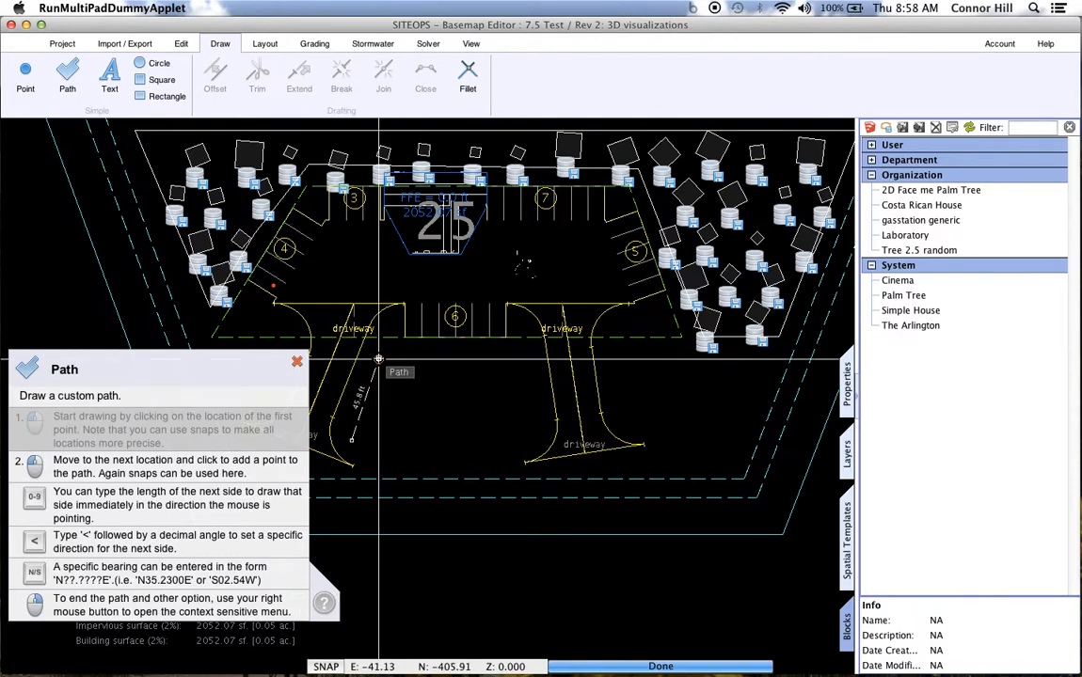
click(526, 359)
right_click(529, 426)
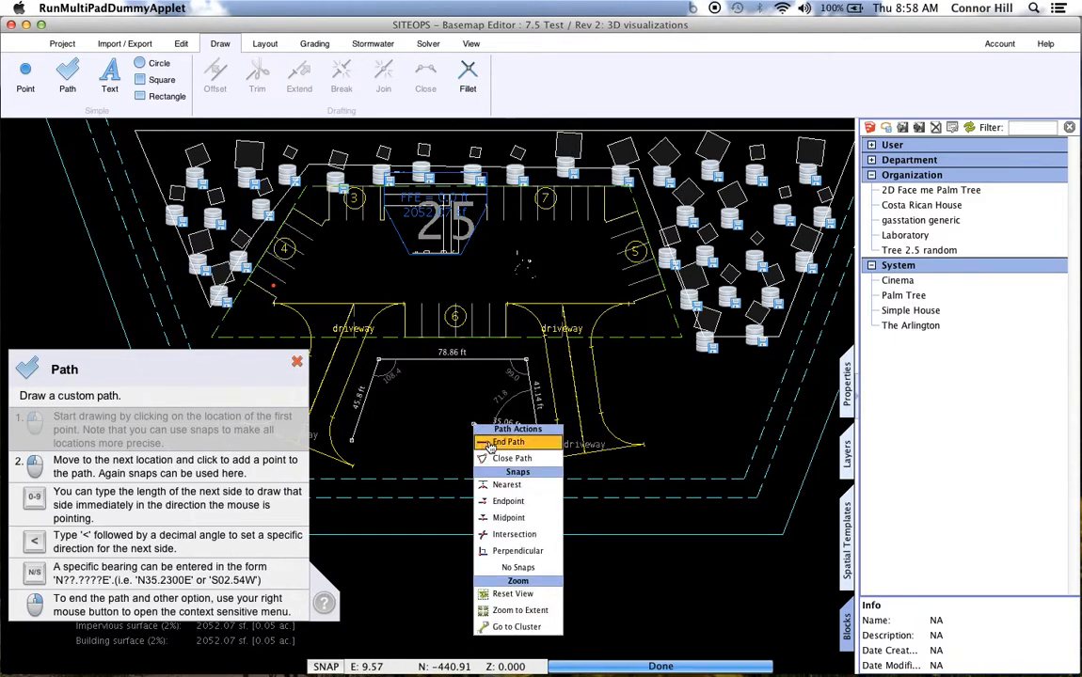
click(482, 438)
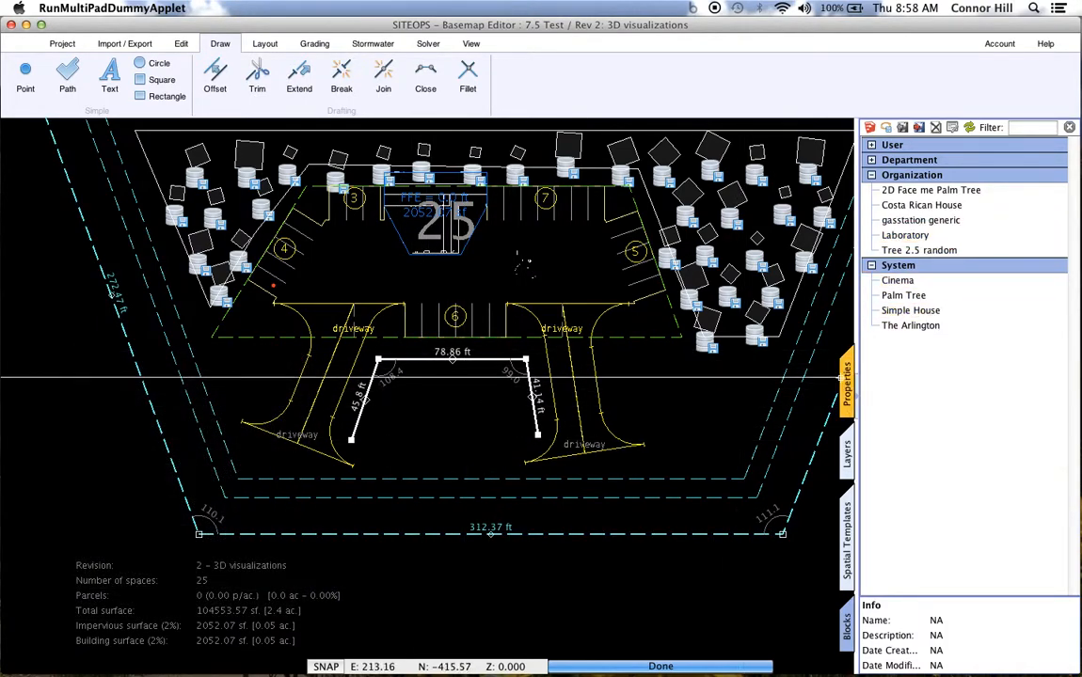
Step: Make the open path between the driveways a block path with a block count of 6
click(847, 385)
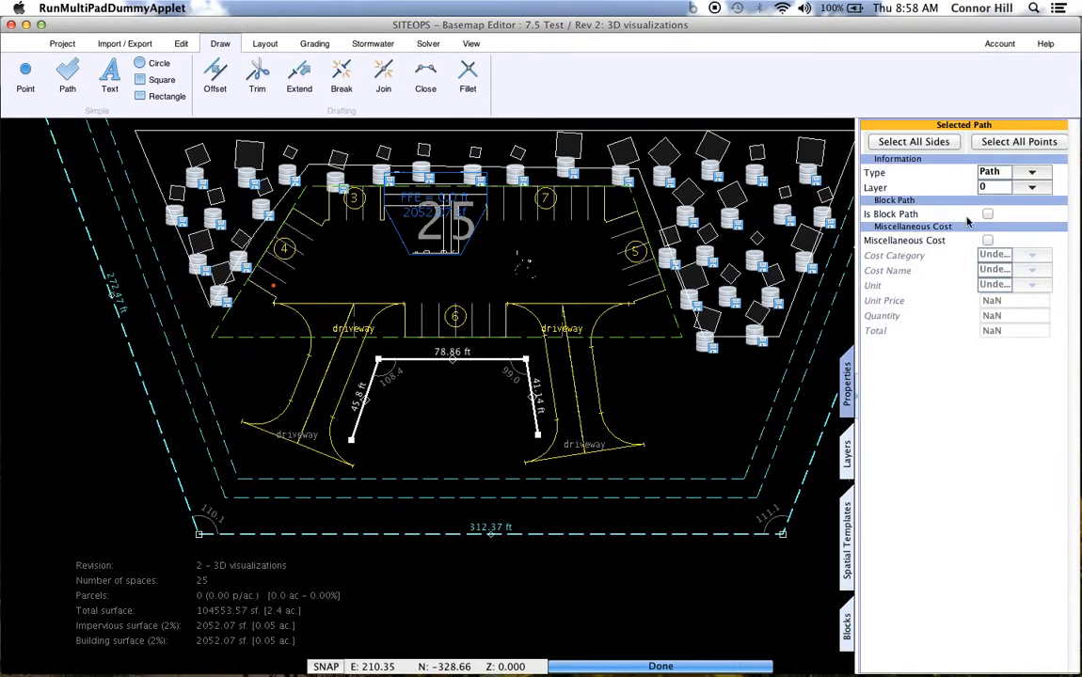
click(988, 214)
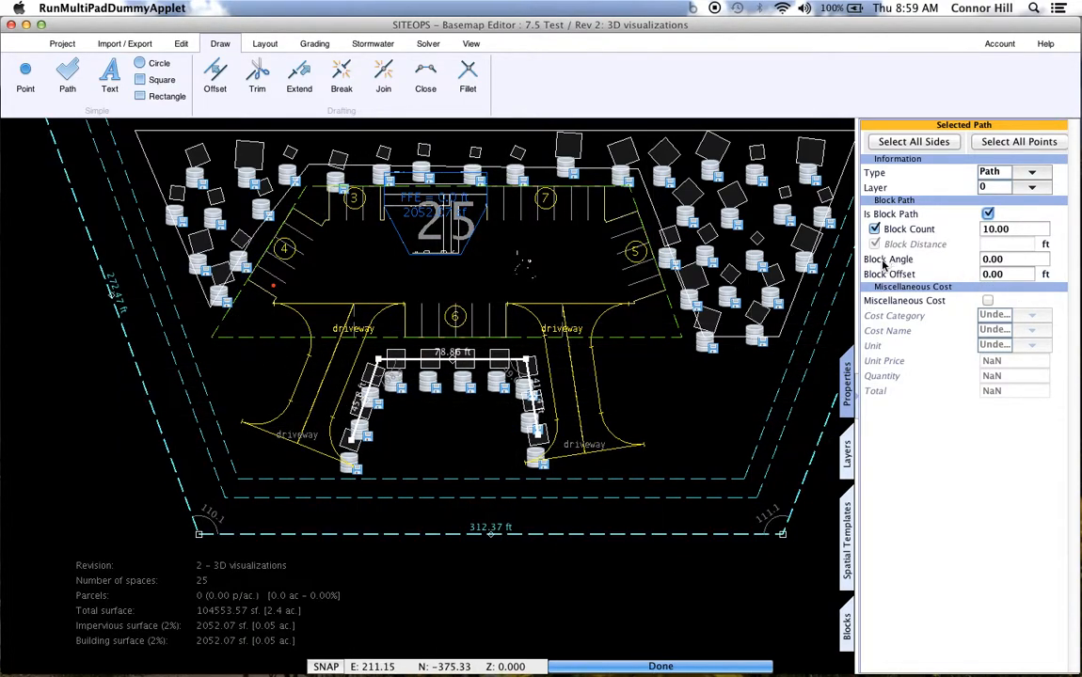
drag(1014, 229, 961, 234)
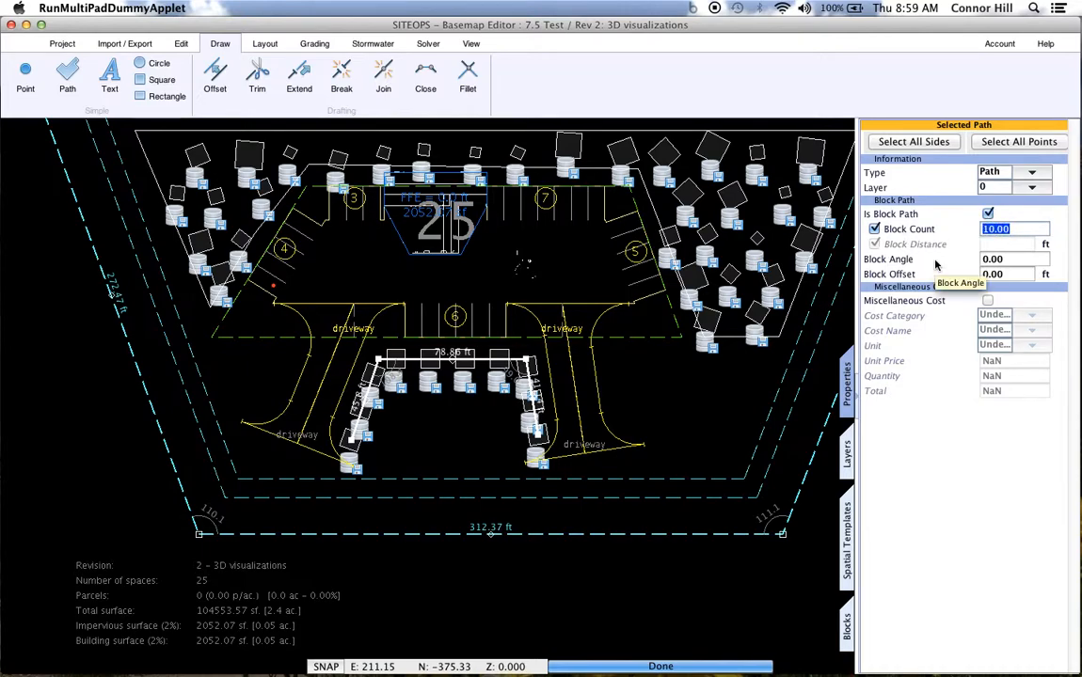
text(6)
key(Return)
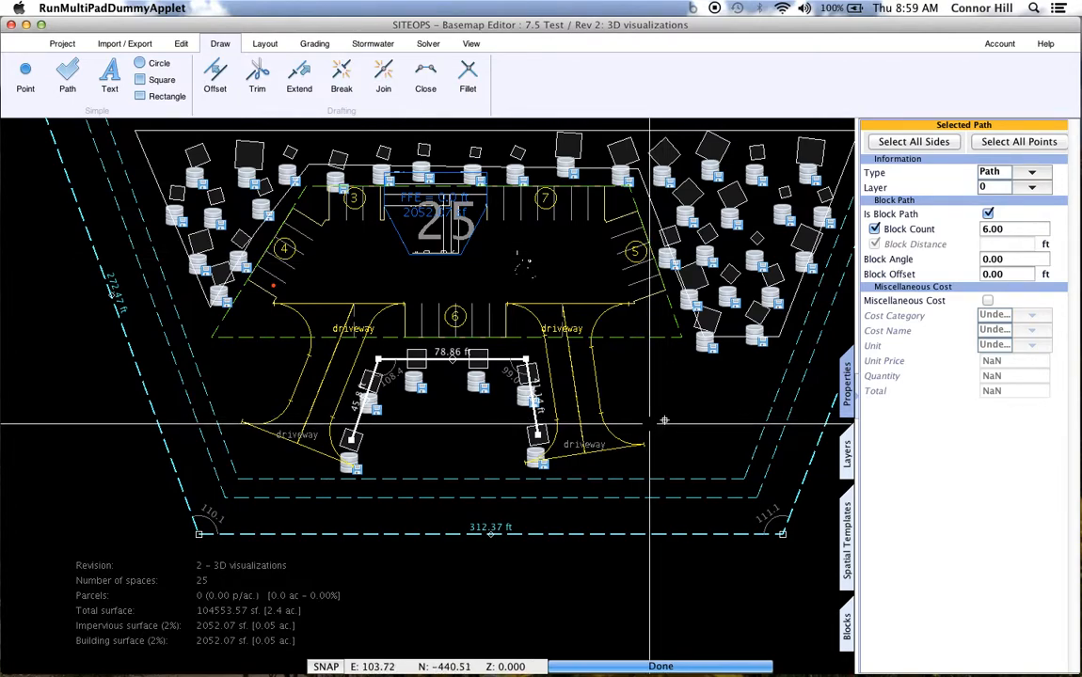
Step: Assign the palm tree block to the open block path between the driveways
click(647, 409)
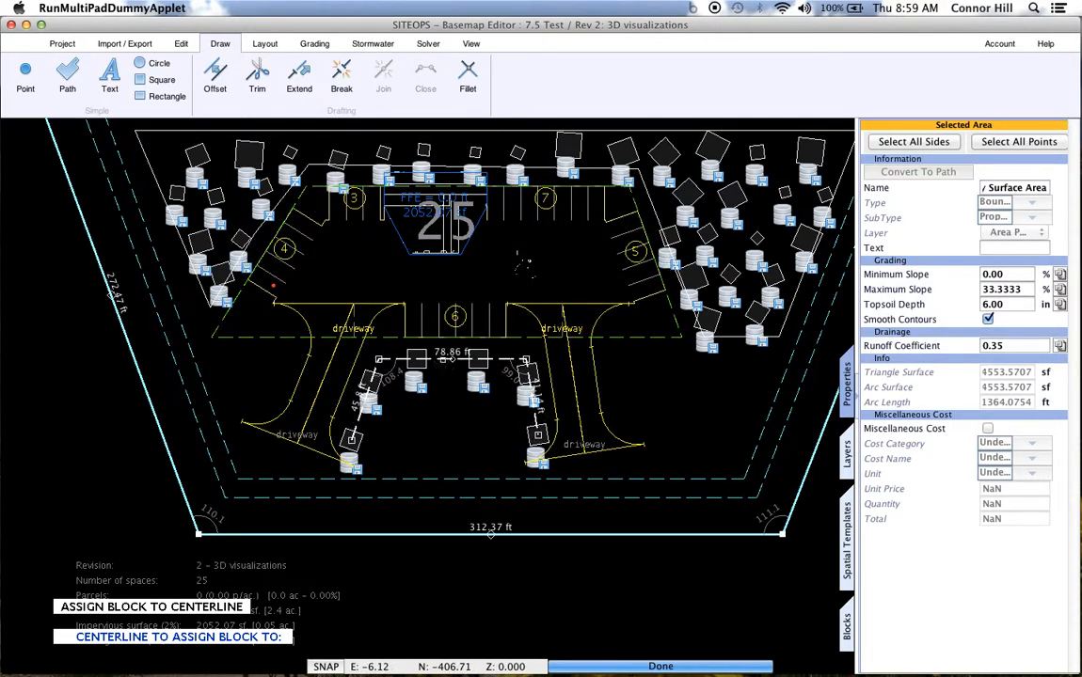
click(525, 267)
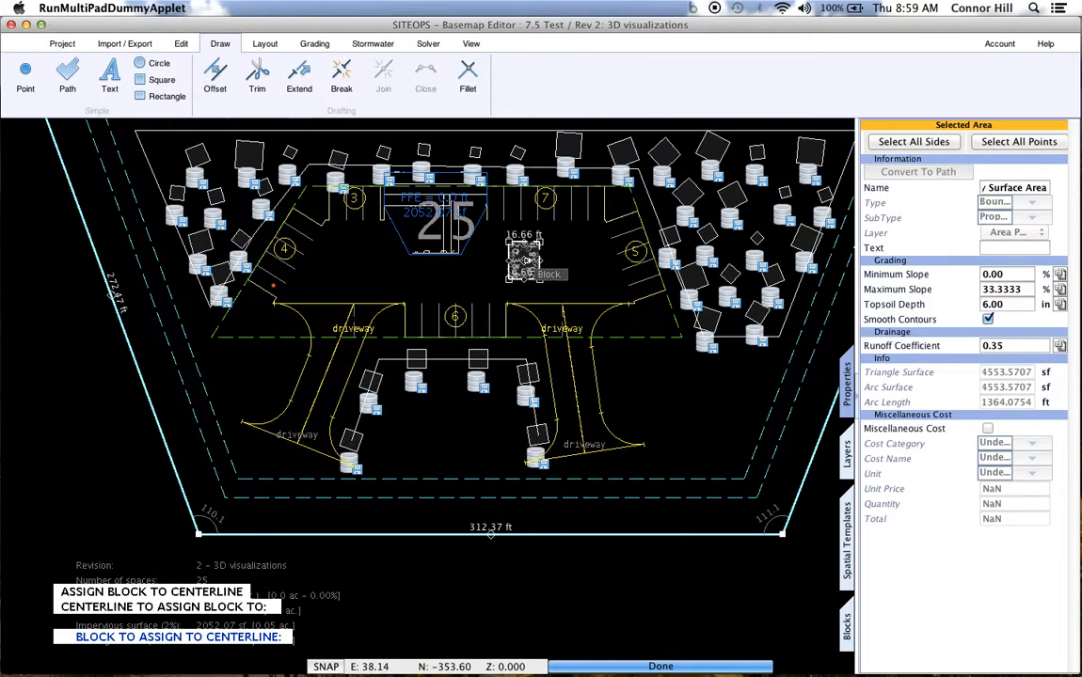
click(525, 265)
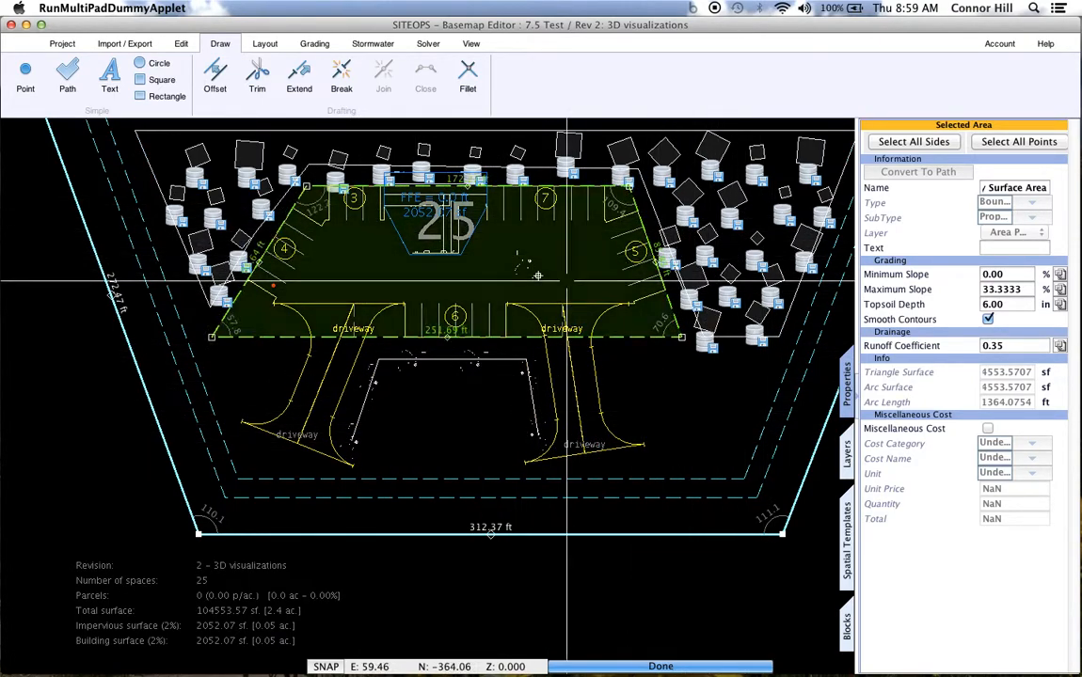
Step: Assign the palm tree block to the block boundary wrapping around the parking lot
scroll(513, 346, up, 5)
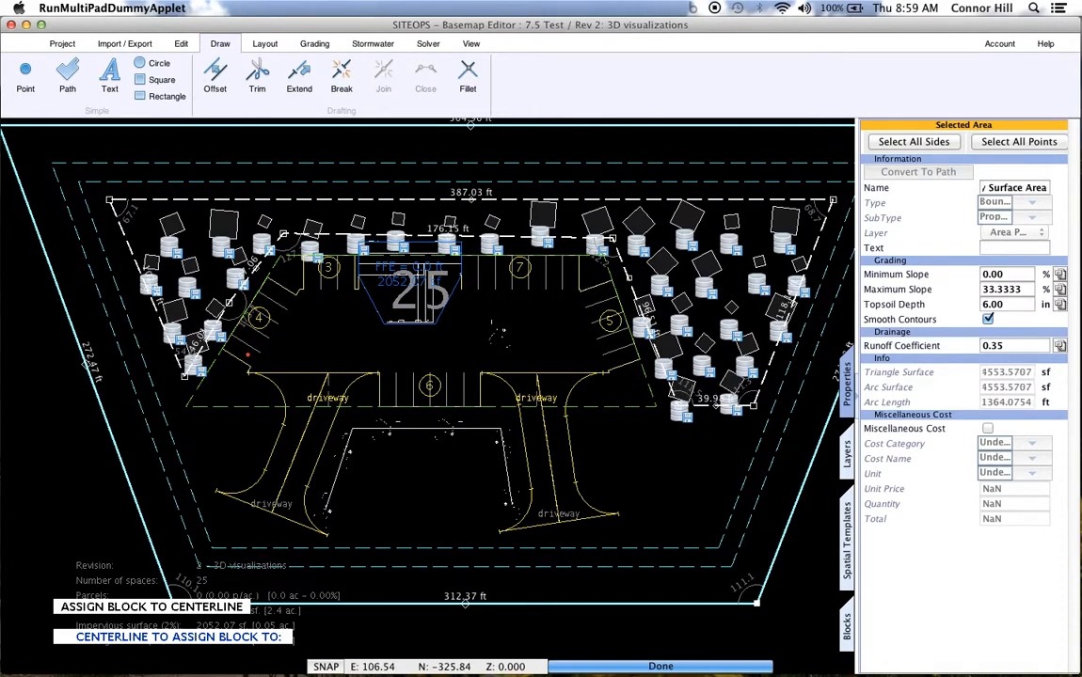
click(499, 331)
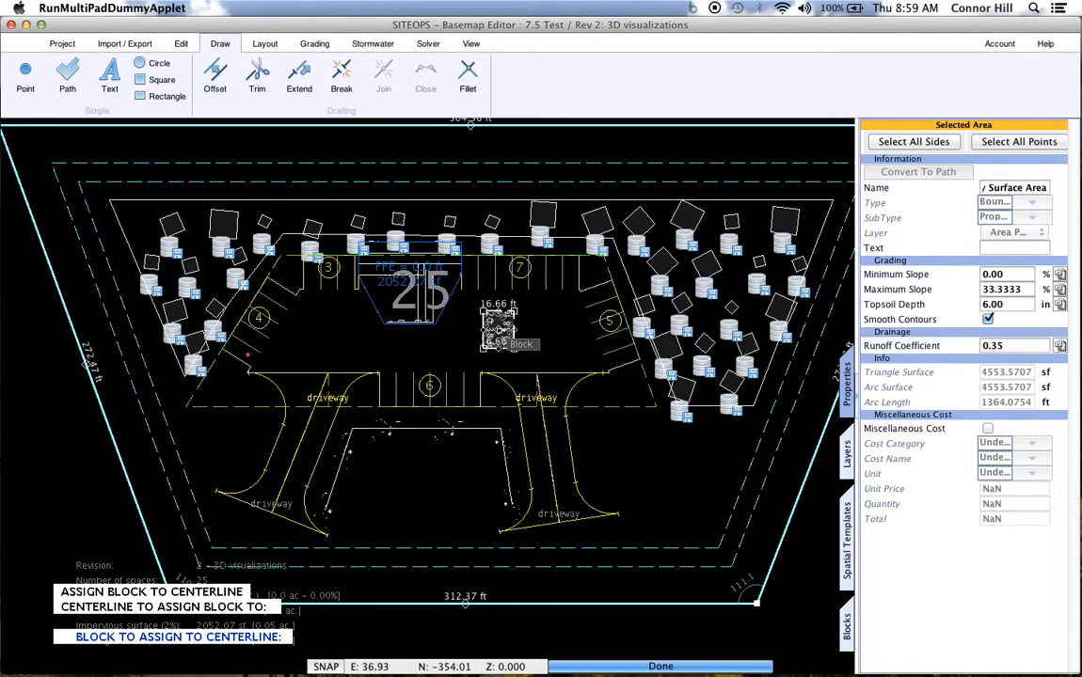
click(499, 331)
scroll(579, 466, down, 5)
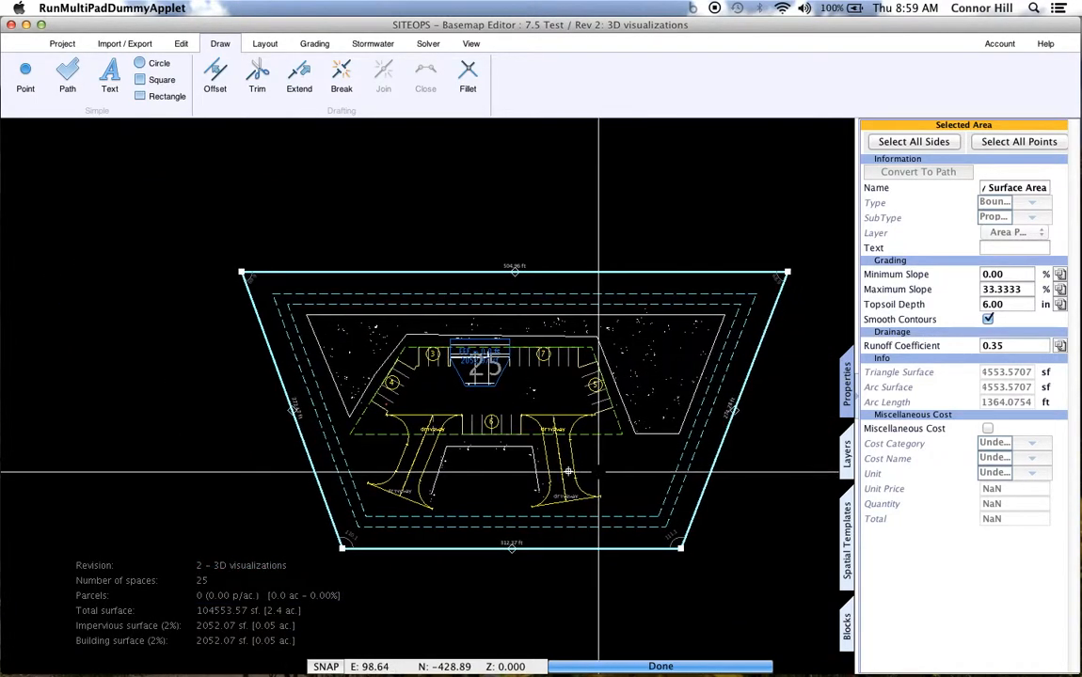
middle_drag(605, 473, 529, 479)
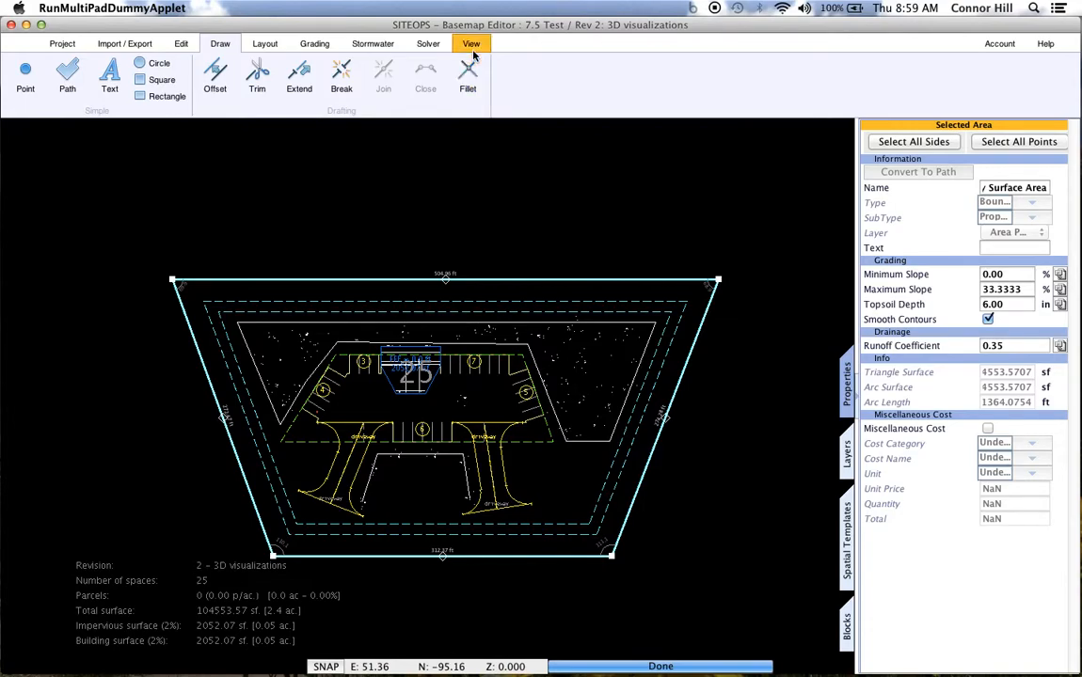
click(473, 51)
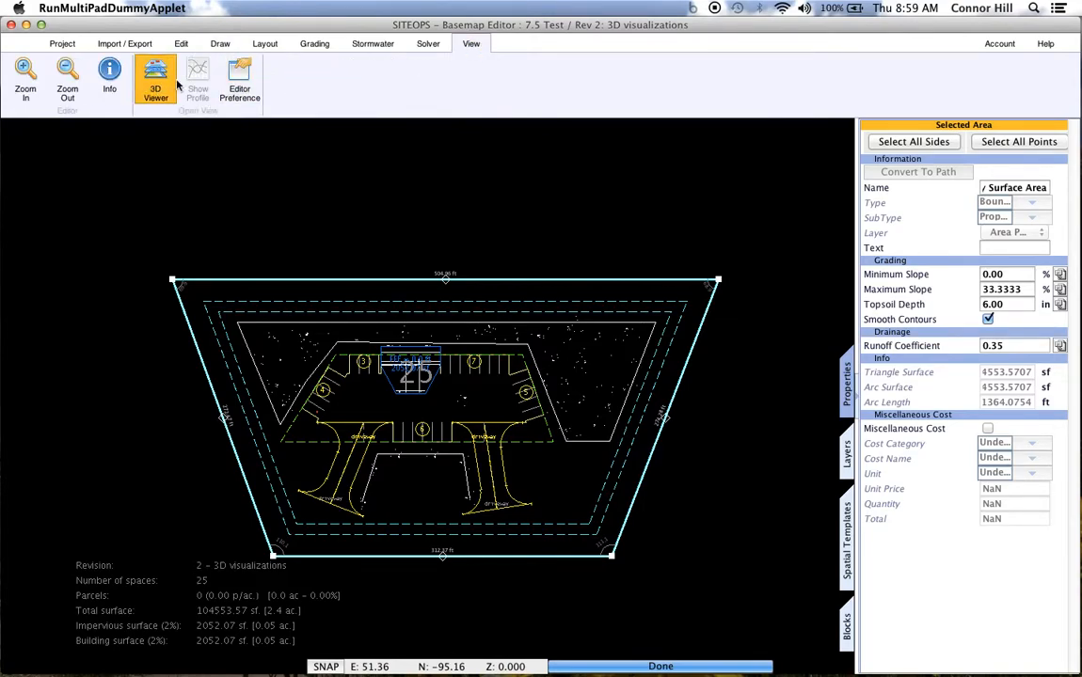
click(315, 43)
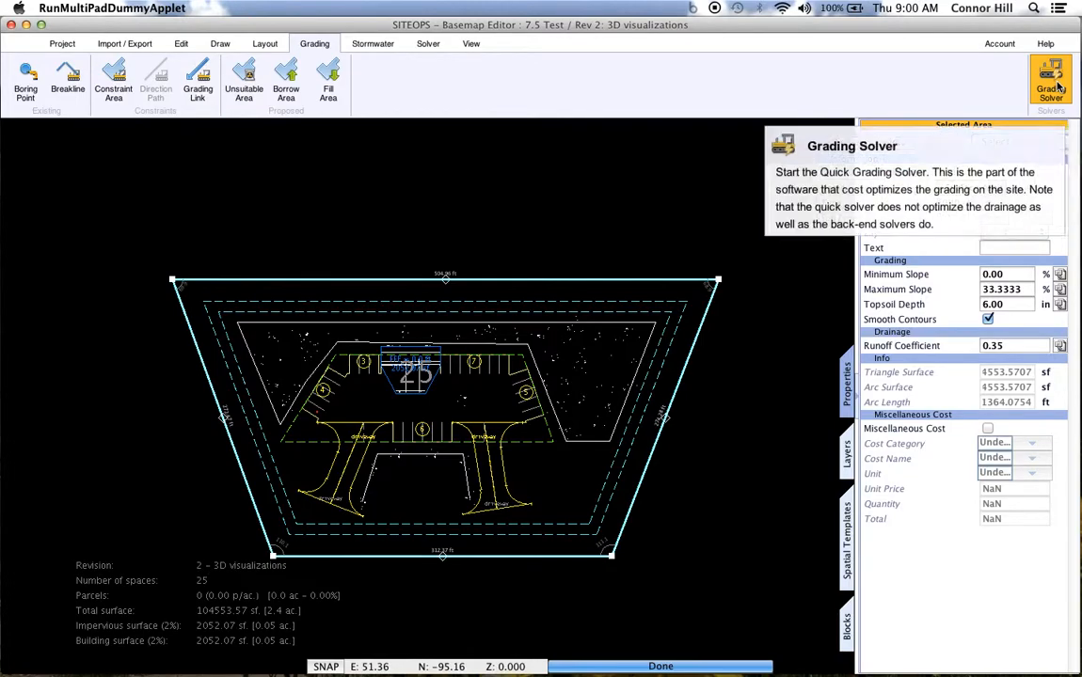
scroll(359, 411, up, 3)
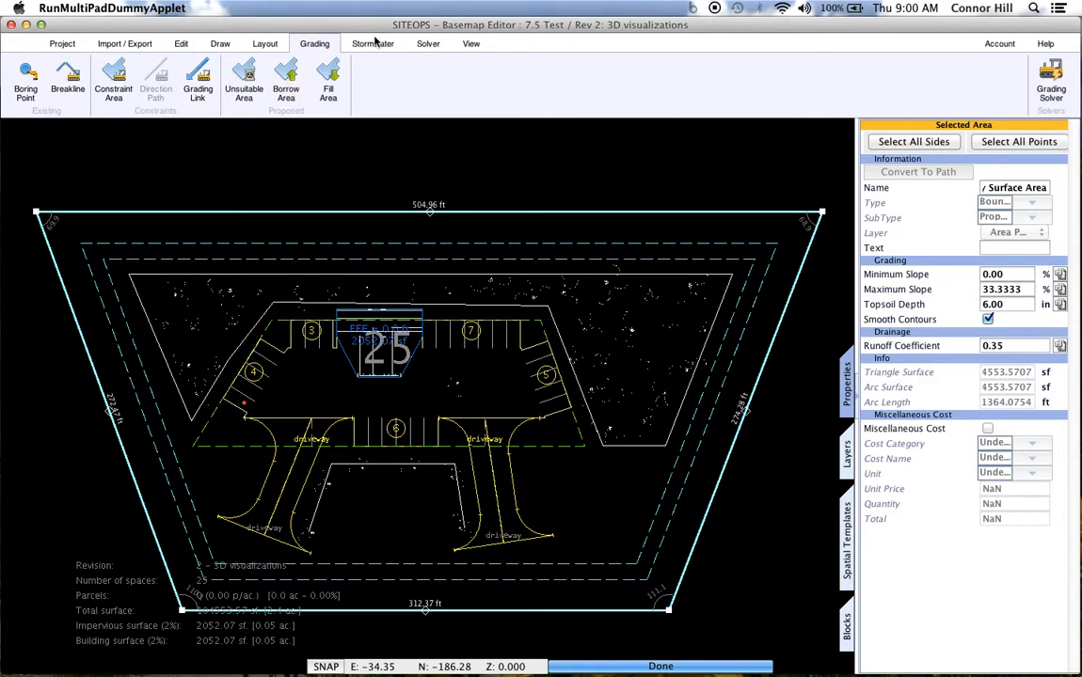
Step: Start an export to Trimble SketchUp, accepting a flat site and SketchUp 2014 as the target application
click(122, 43)
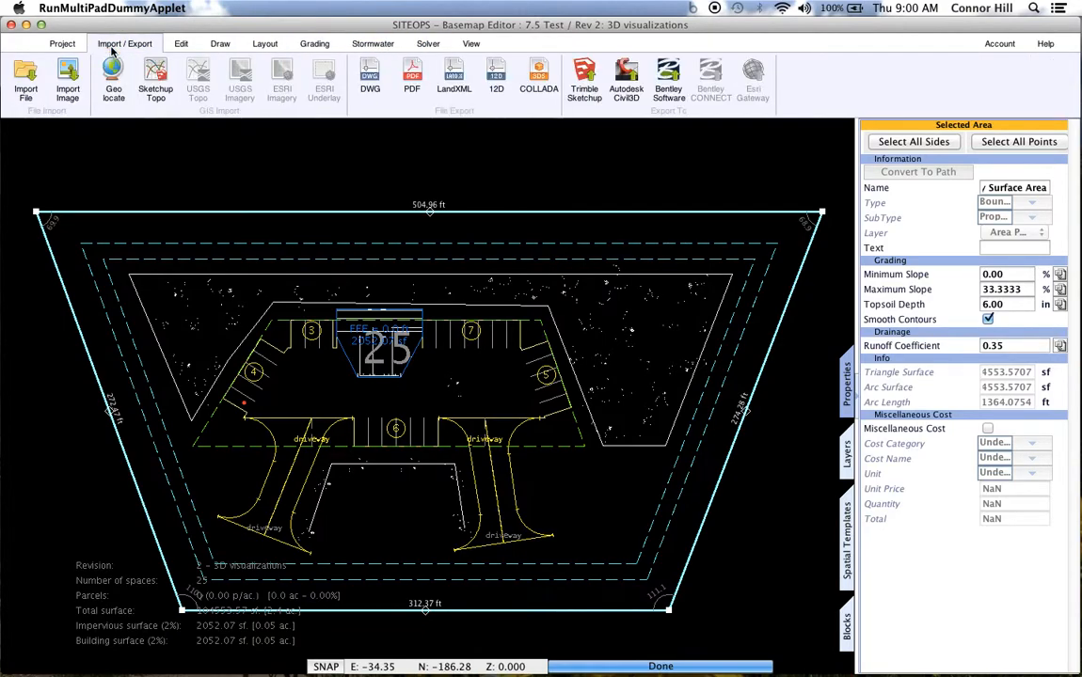
click(587, 80)
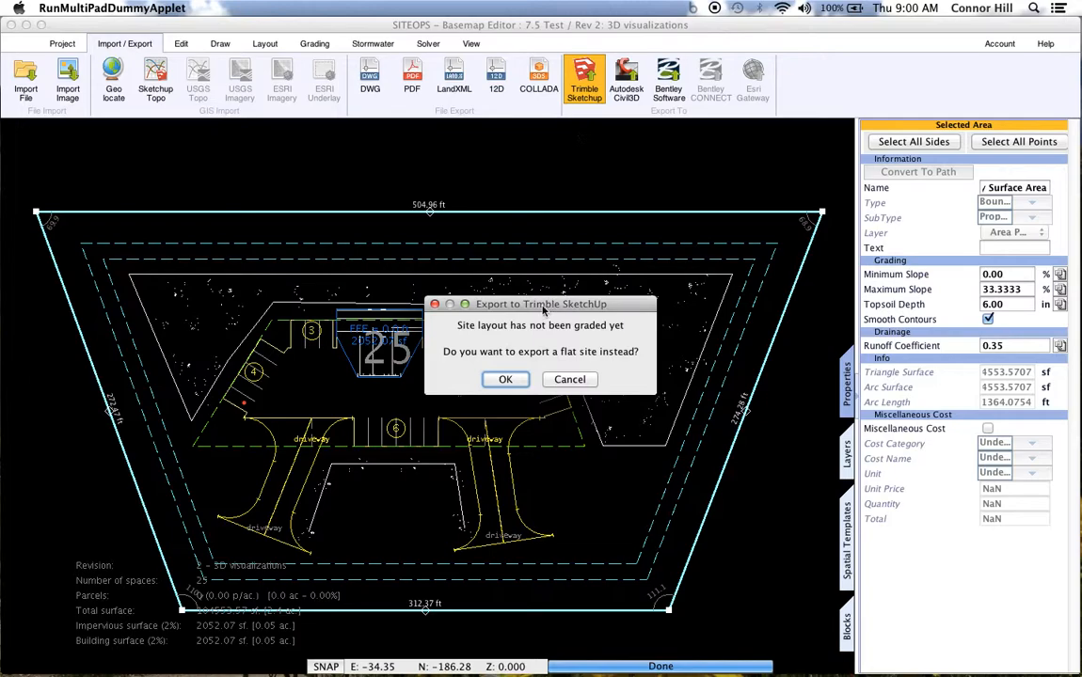
click(505, 380)
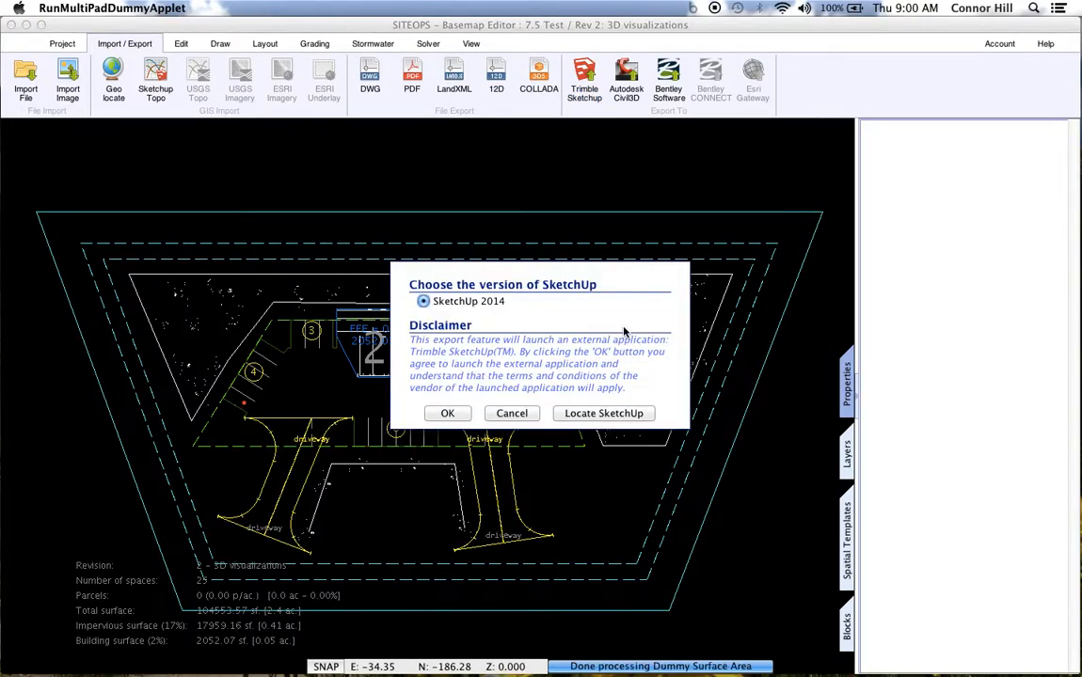
click(448, 415)
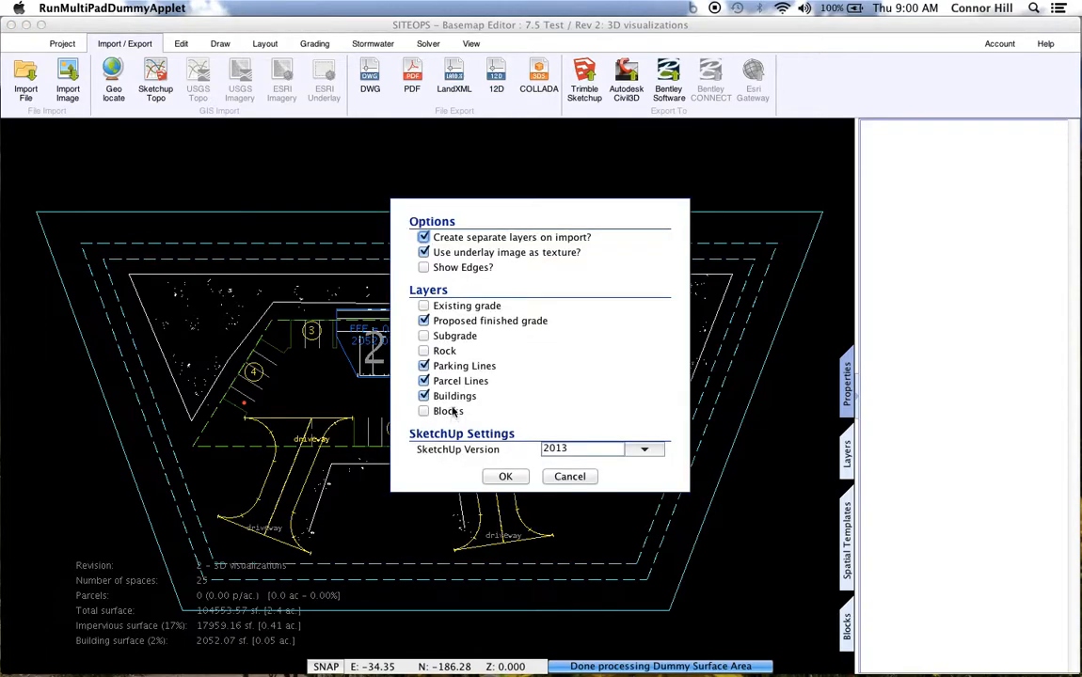
Step: Export without the underlay image texture and with the Blocks layer included, using SketchUp version 2013
click(424, 254)
click(424, 411)
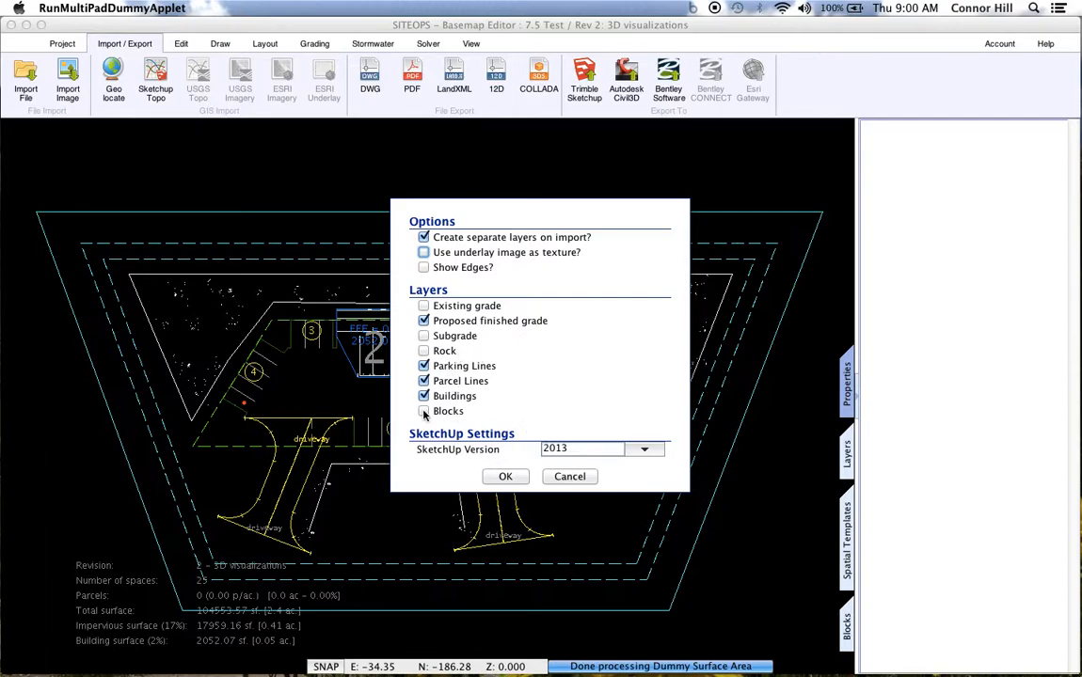
click(644, 449)
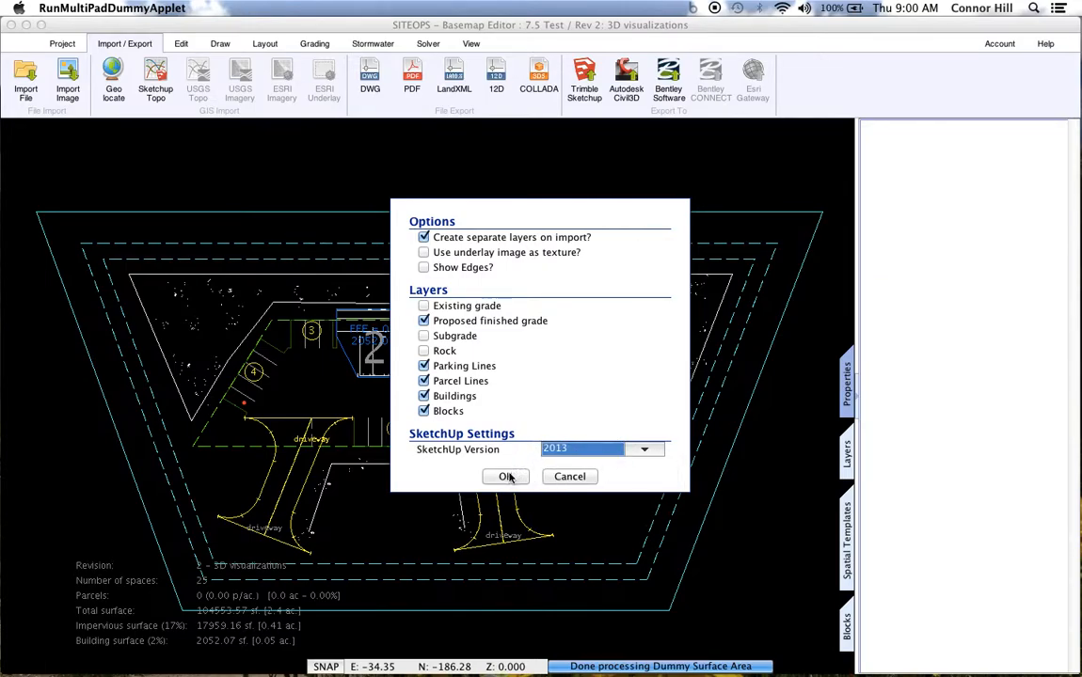
click(506, 477)
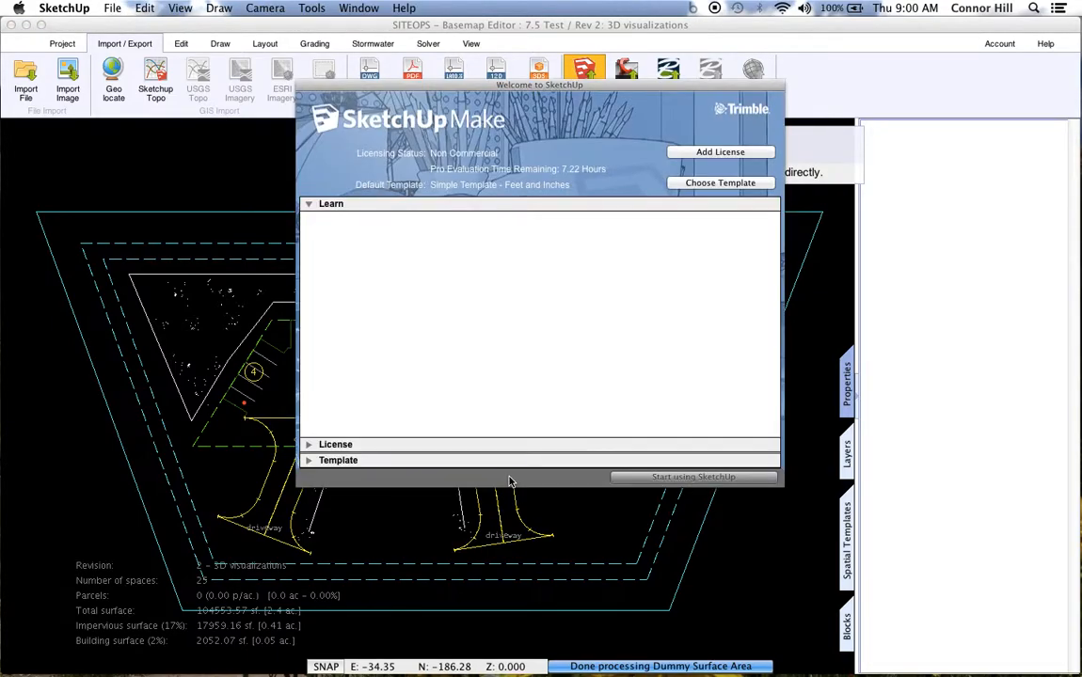
Step: Start using SketchUp and inspect the exported site's building, parking lot and palm trees from a raised angle
click(701, 477)
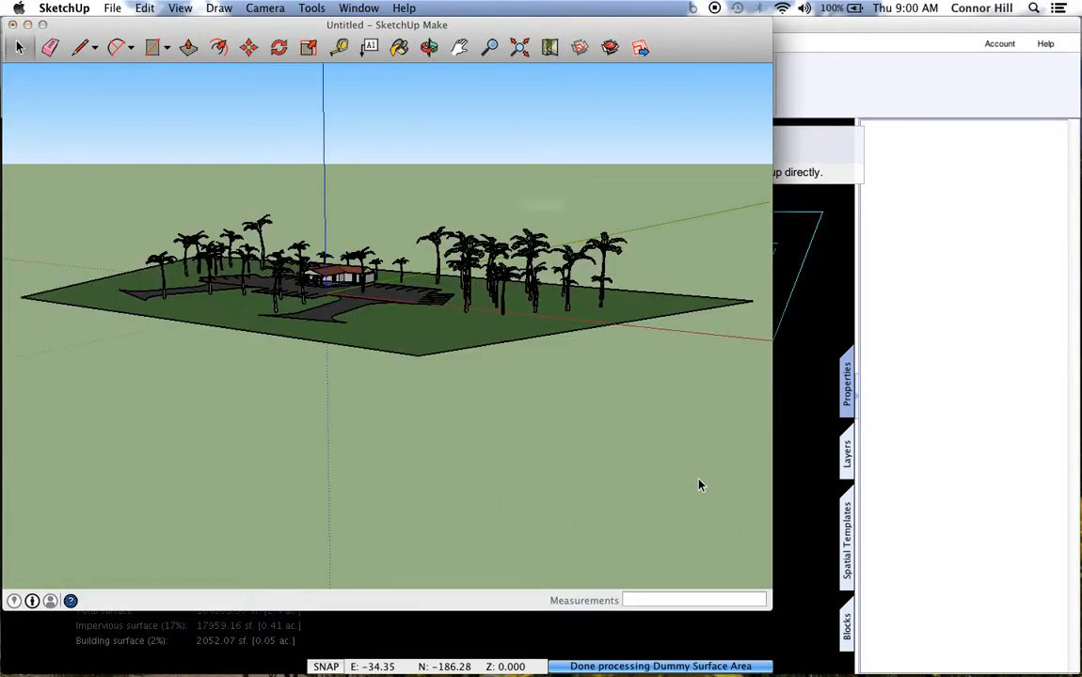
middle_drag(293, 382, 450, 414)
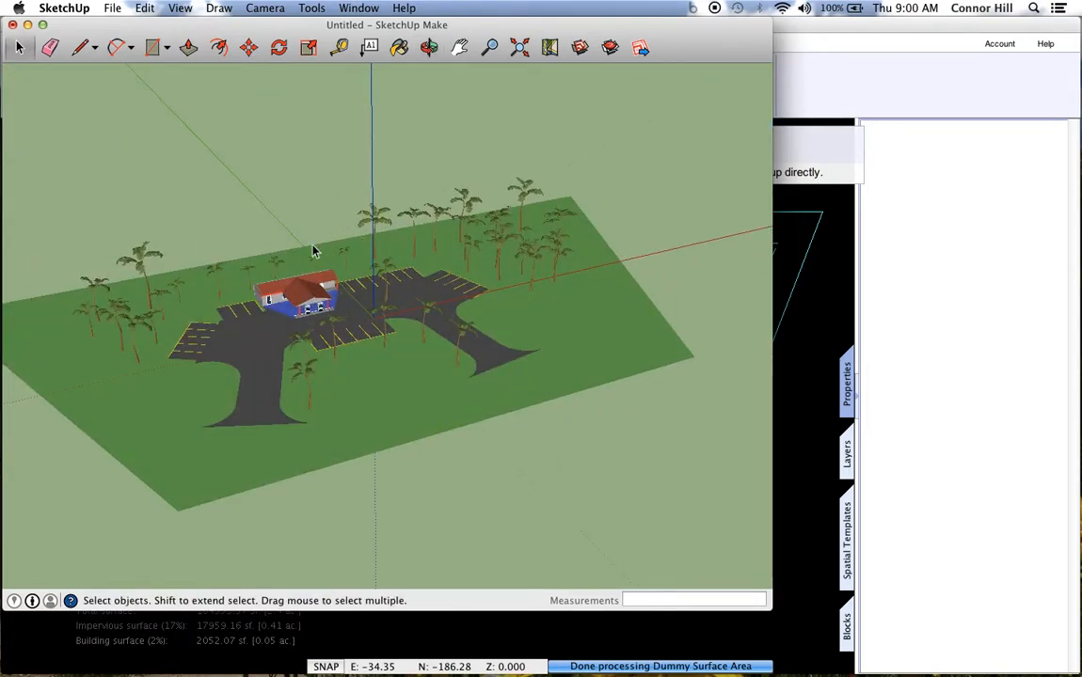
scroll(138, 322, up, 3)
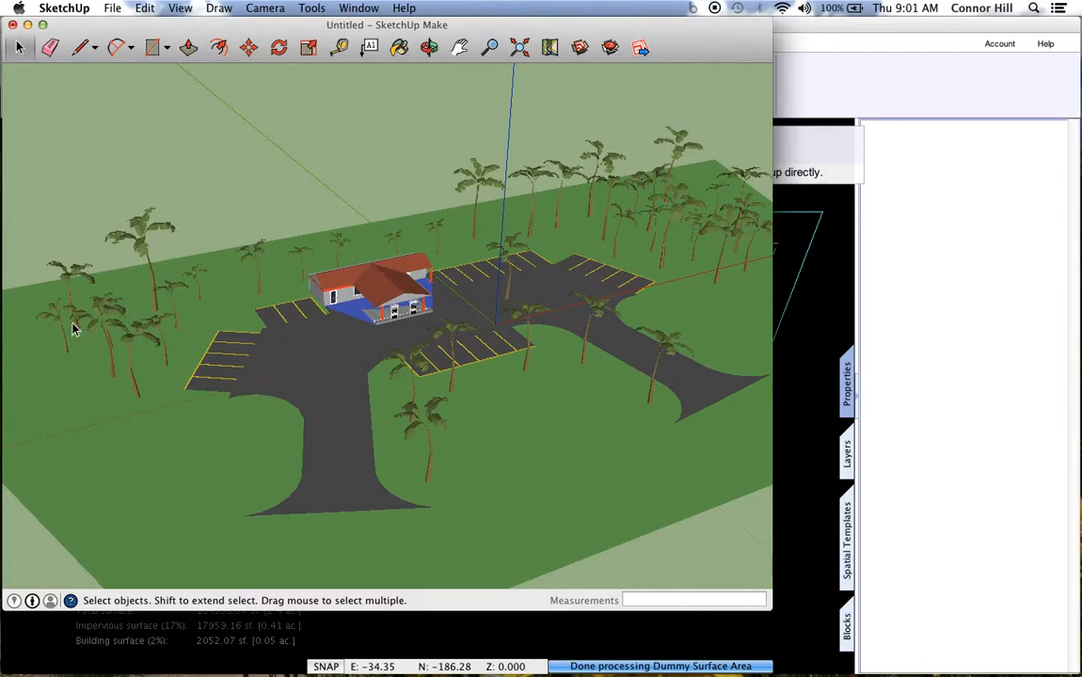
Step: Inspect the exported site's building, parking lot and palm trees from the opposite side, up close and from a distant overview
middle_drag(647, 386, 273, 429)
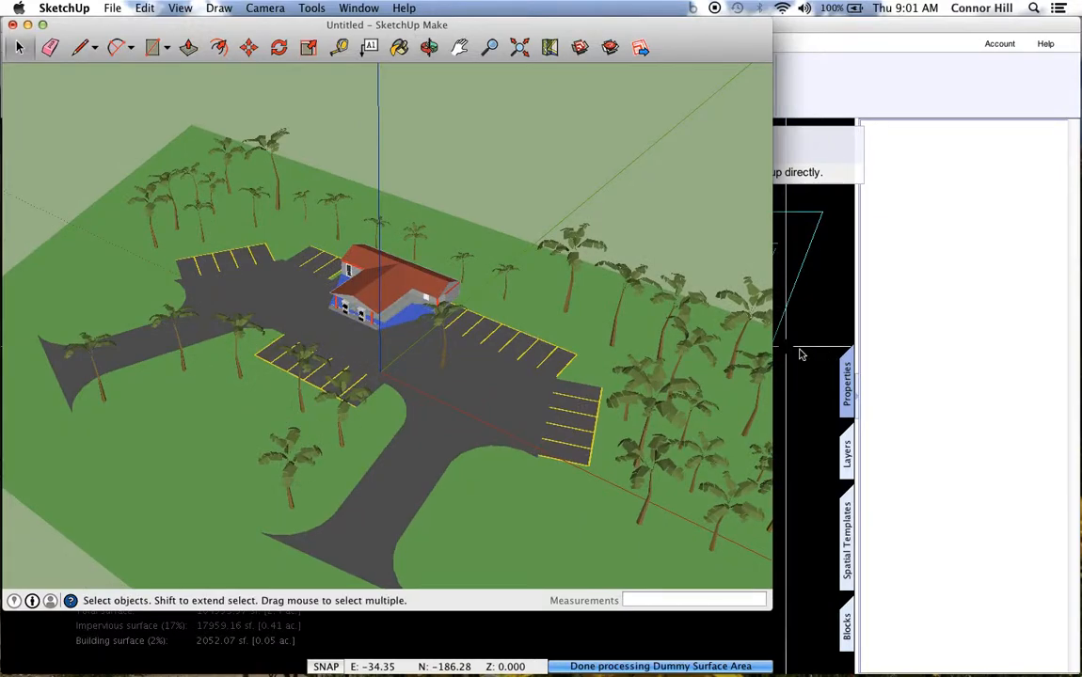
scroll(495, 343, up, 3)
click(420, 353)
double_click(420, 353)
click(420, 352)
key(Delete)
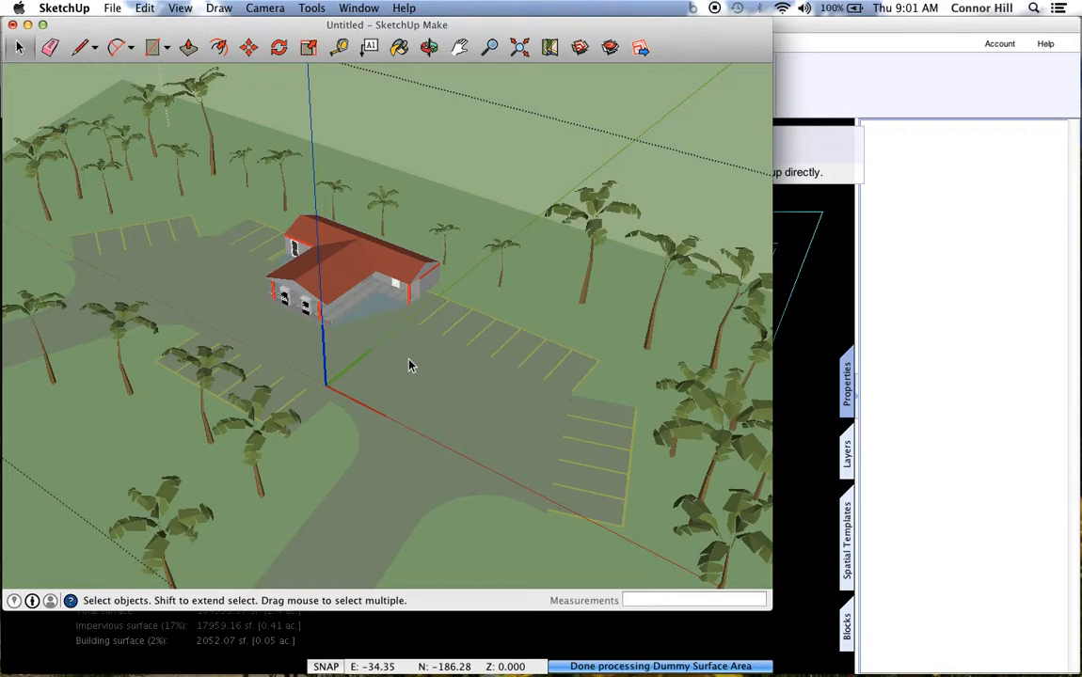
middle_drag(409, 365, 563, 388)
scroll(562, 393, down, 4)
click(549, 166)
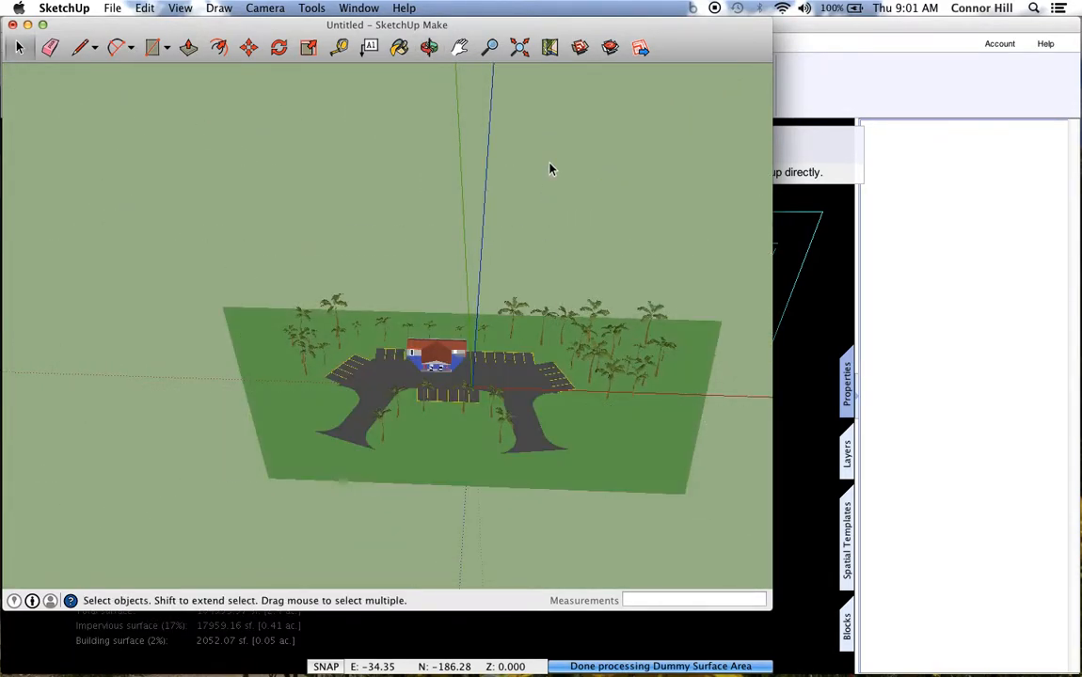
Step: Start adding a geo-location and find the vacant lot along E 13th St N, west of the corner building at N Greenwich Rd
click(111, 10)
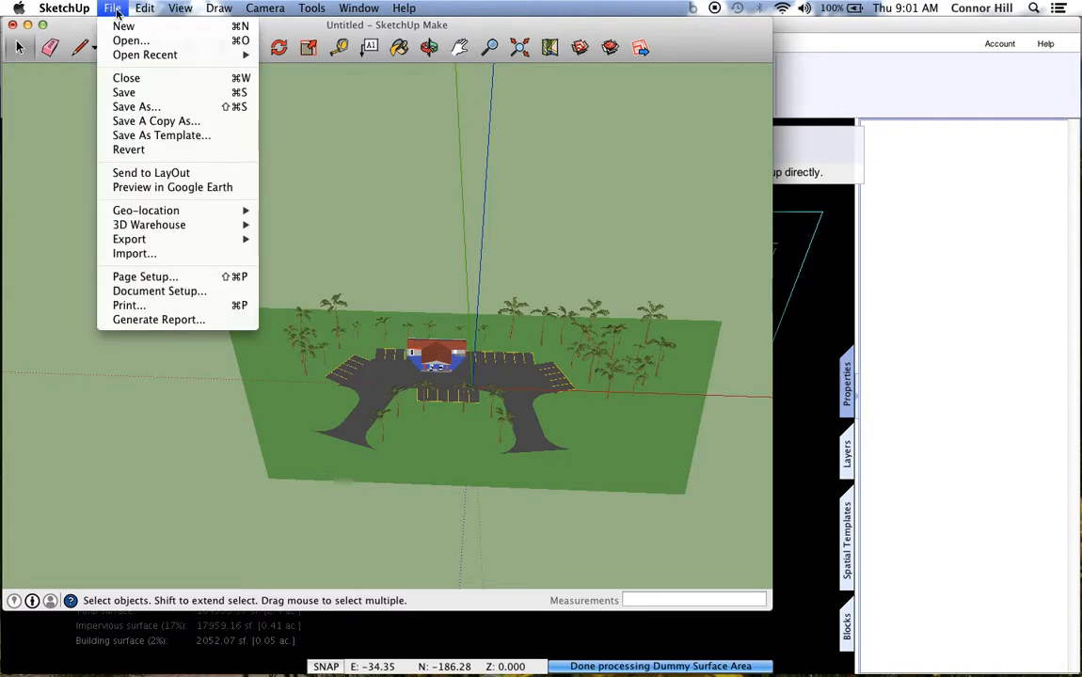
mouse_move(165, 211)
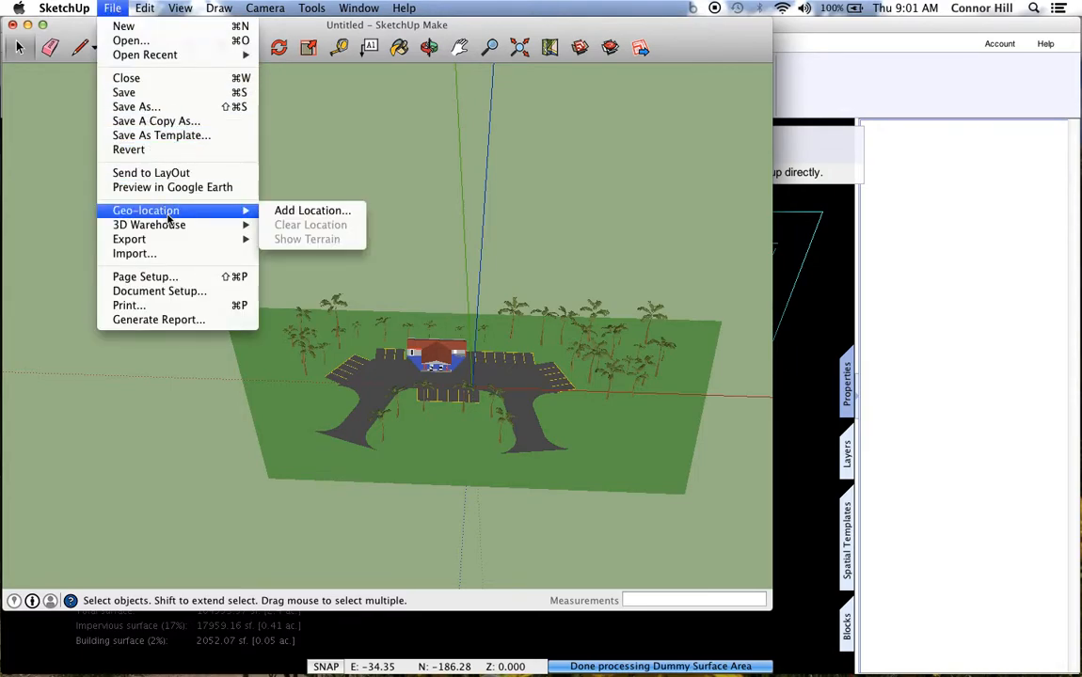
click(290, 212)
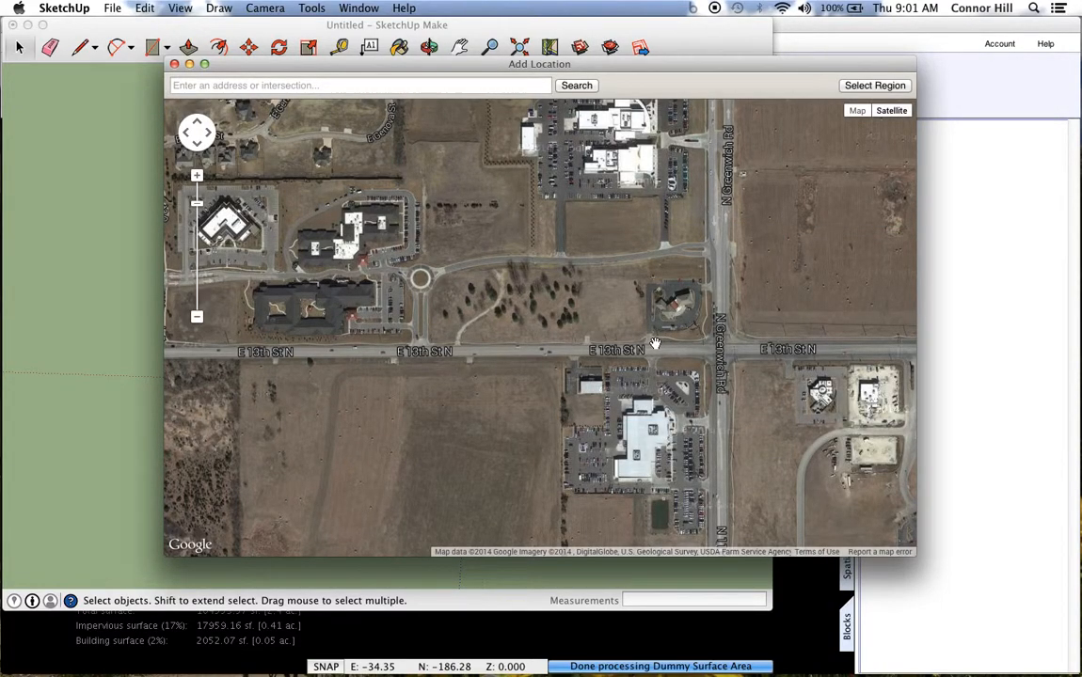
drag(695, 322, 648, 326)
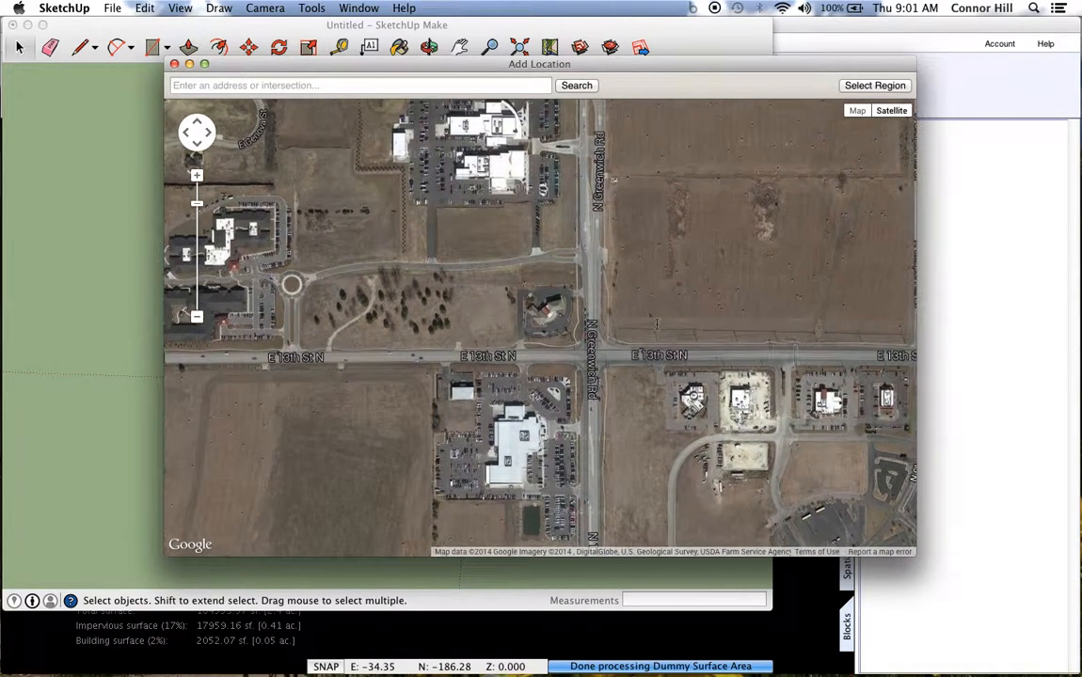
scroll(478, 320, up, 2)
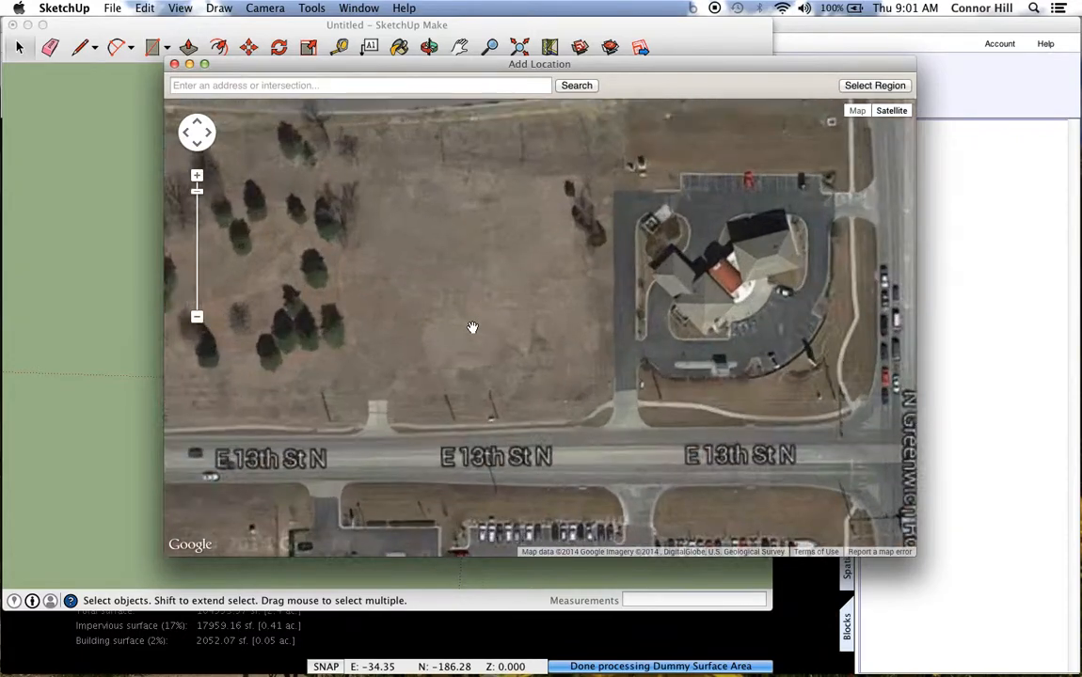
Step: Grab a map region covering the vacant lot, the neighbouring corner building and the adjoining stretch of E 13th St N
click(874, 84)
drag(593, 328, 533, 311)
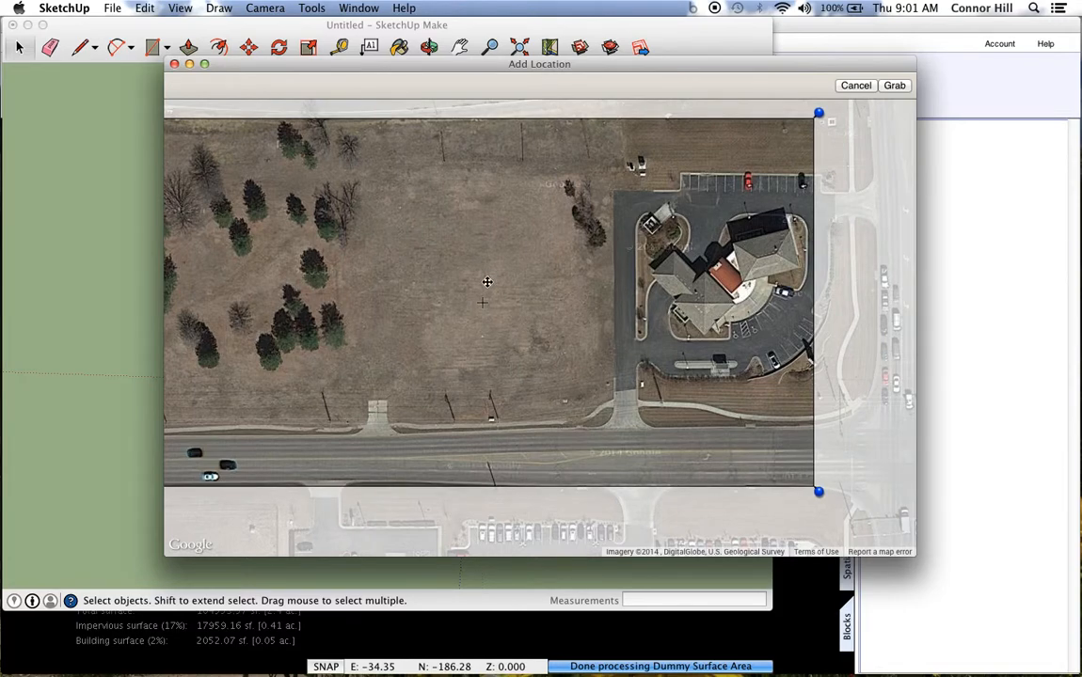
drag(487, 282, 495, 292)
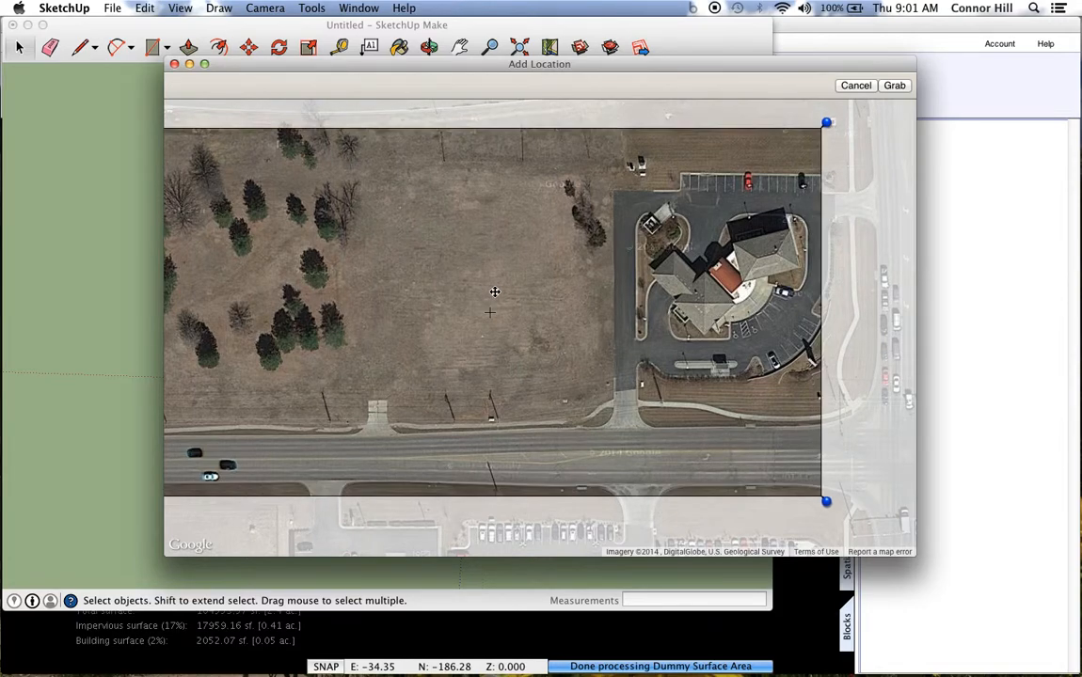
click(895, 88)
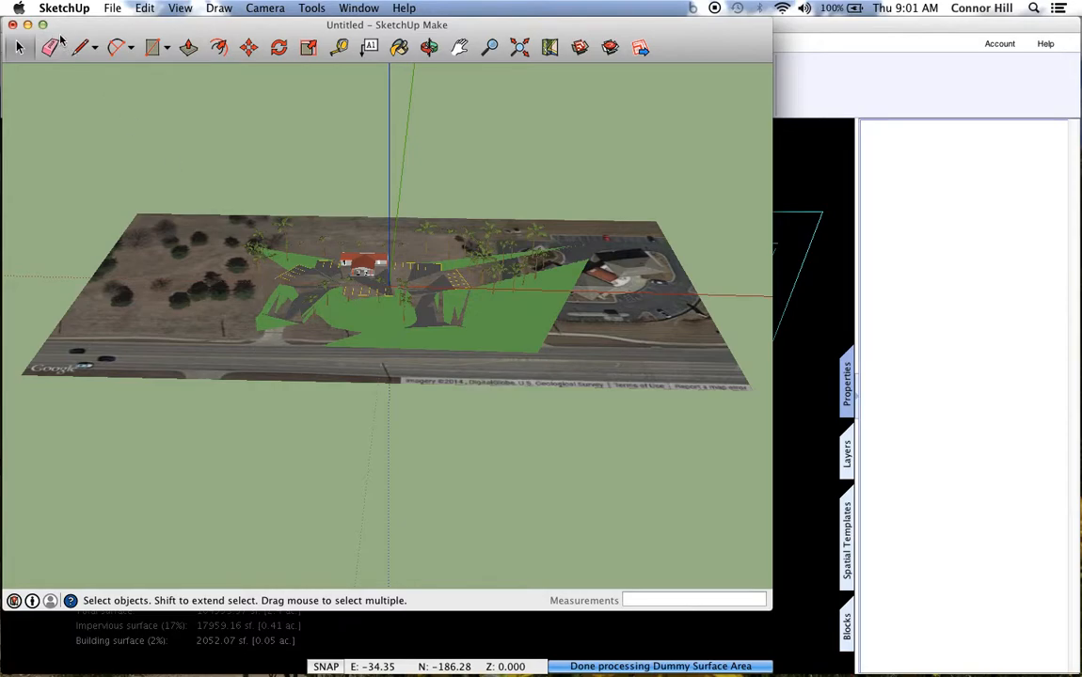
Step: Preview the geo-located site model in Google Earth and dismiss the start-up tip
click(112, 9)
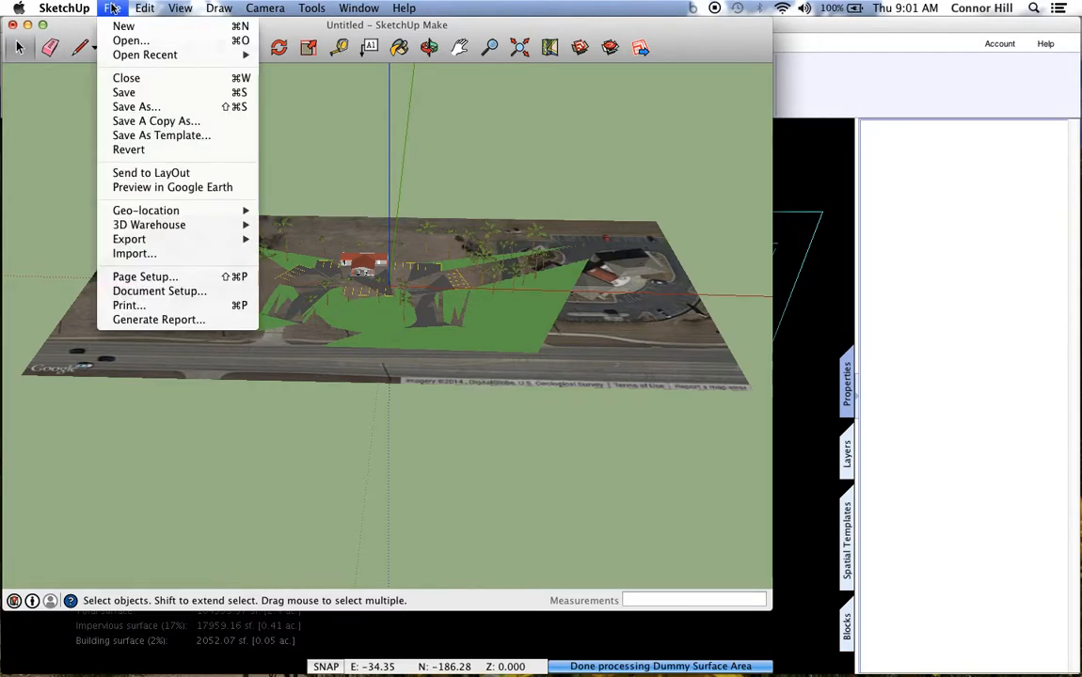
click(161, 189)
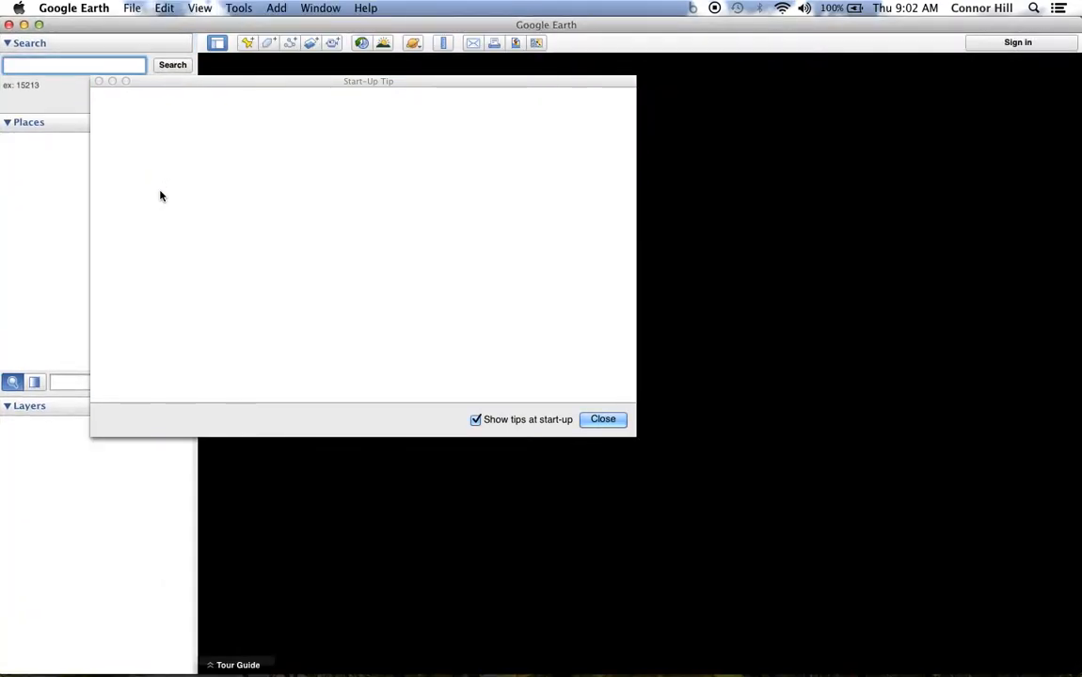
click(603, 422)
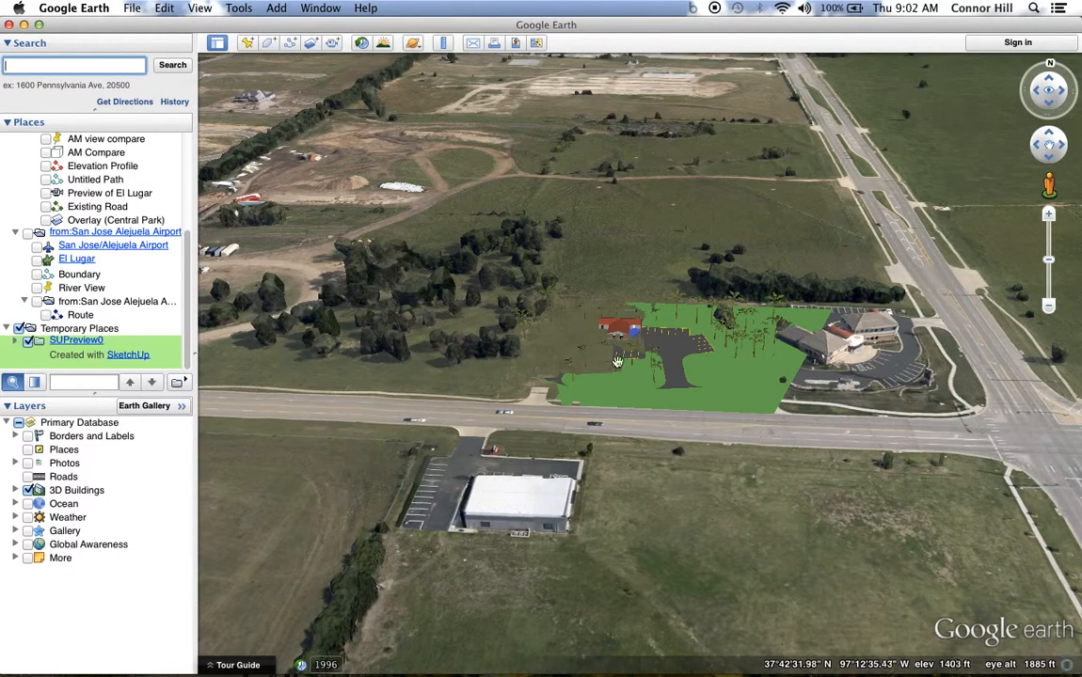
Step: Open the information of the Model item inside SUPreview0 under Temporary Places for editing
click(15, 345)
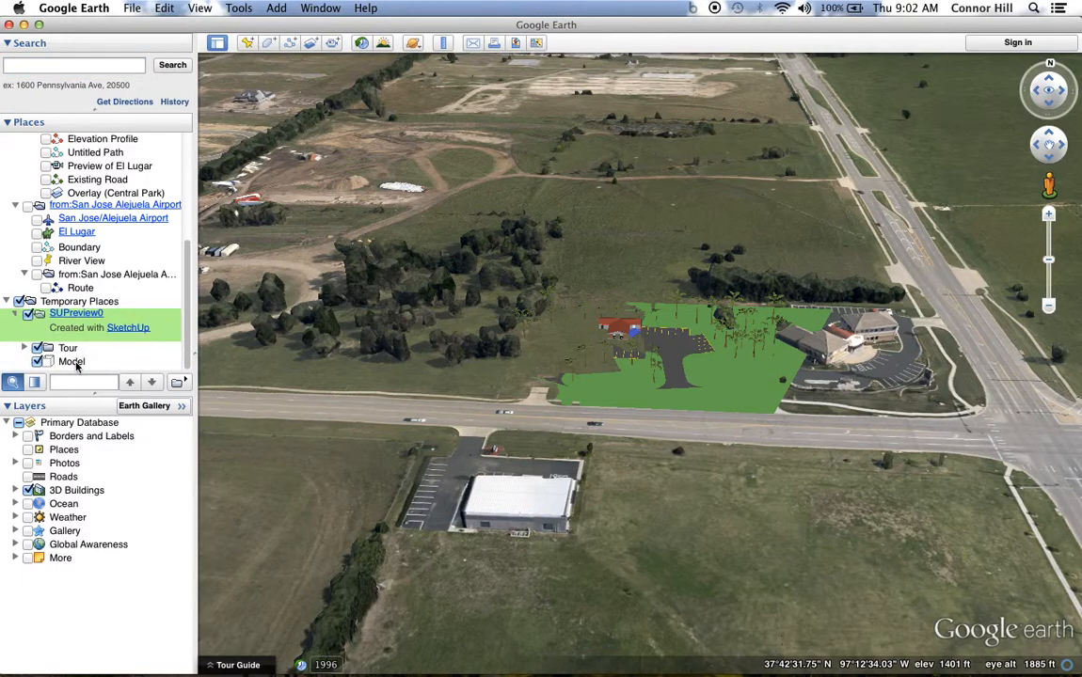
click(71, 362)
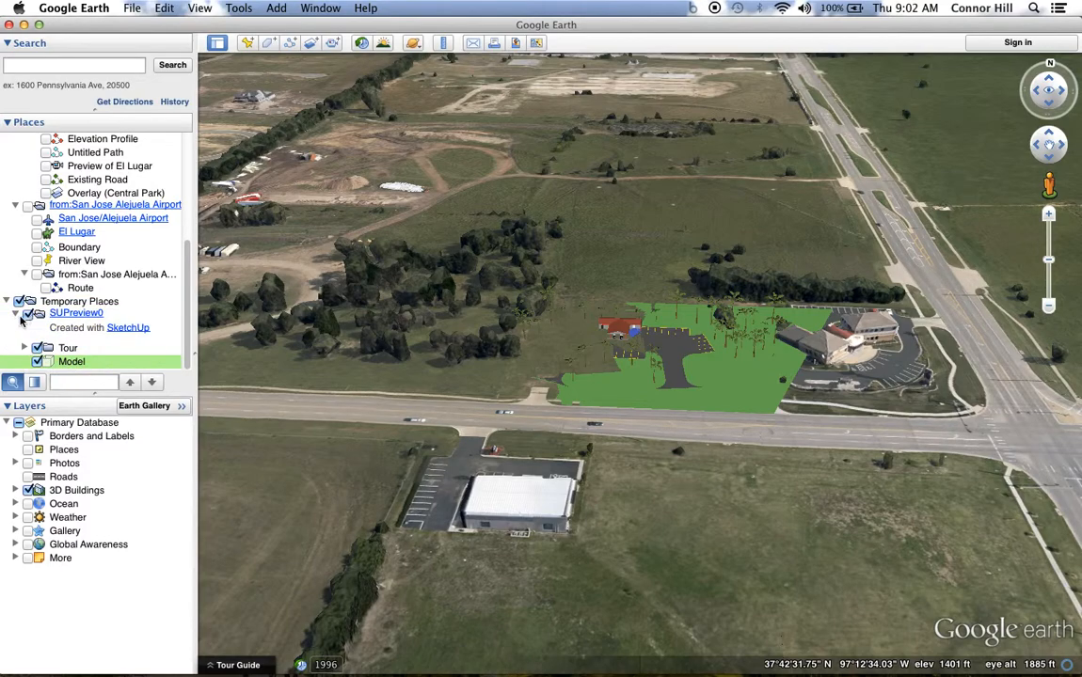
click(17, 318)
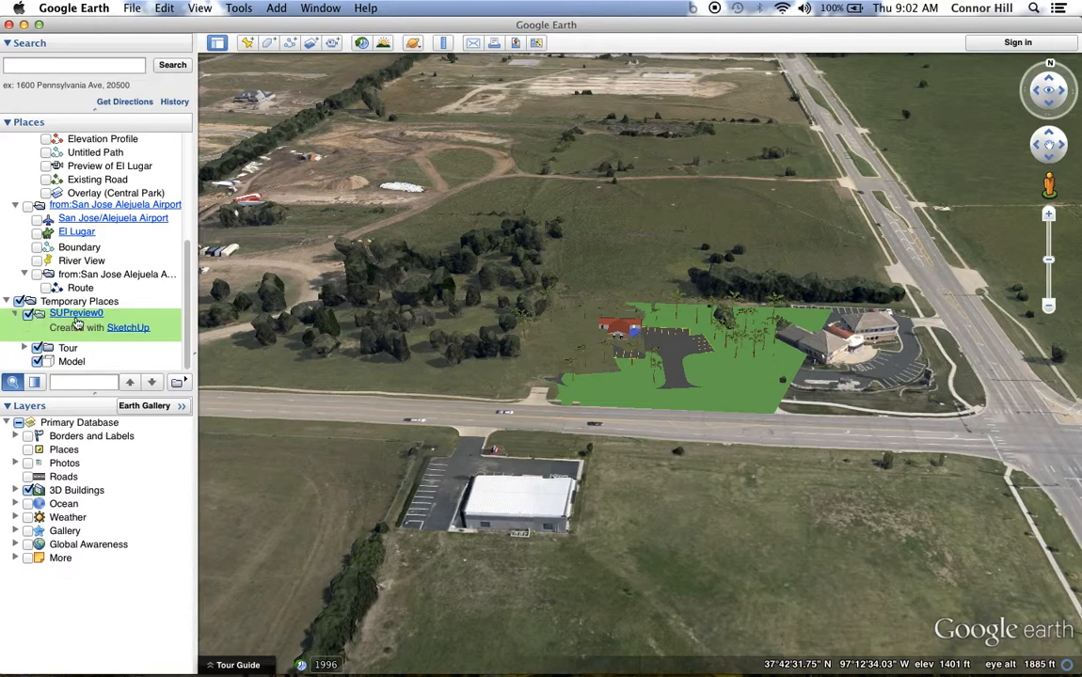
click(16, 315)
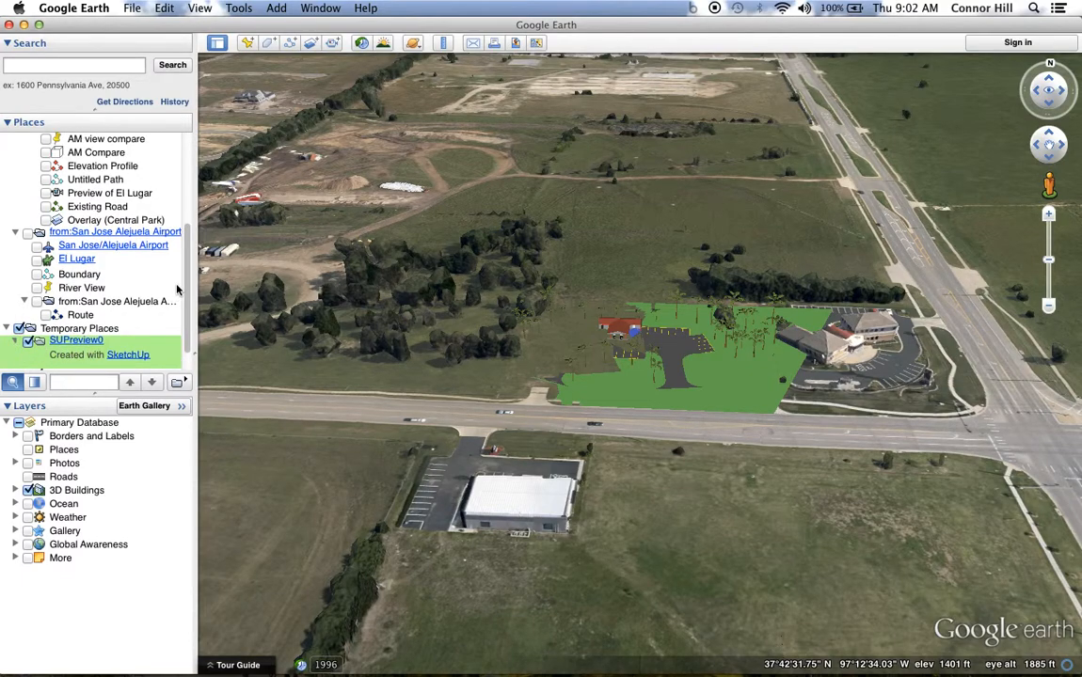
scroll(187, 278, down, 2)
double_click(71, 363)
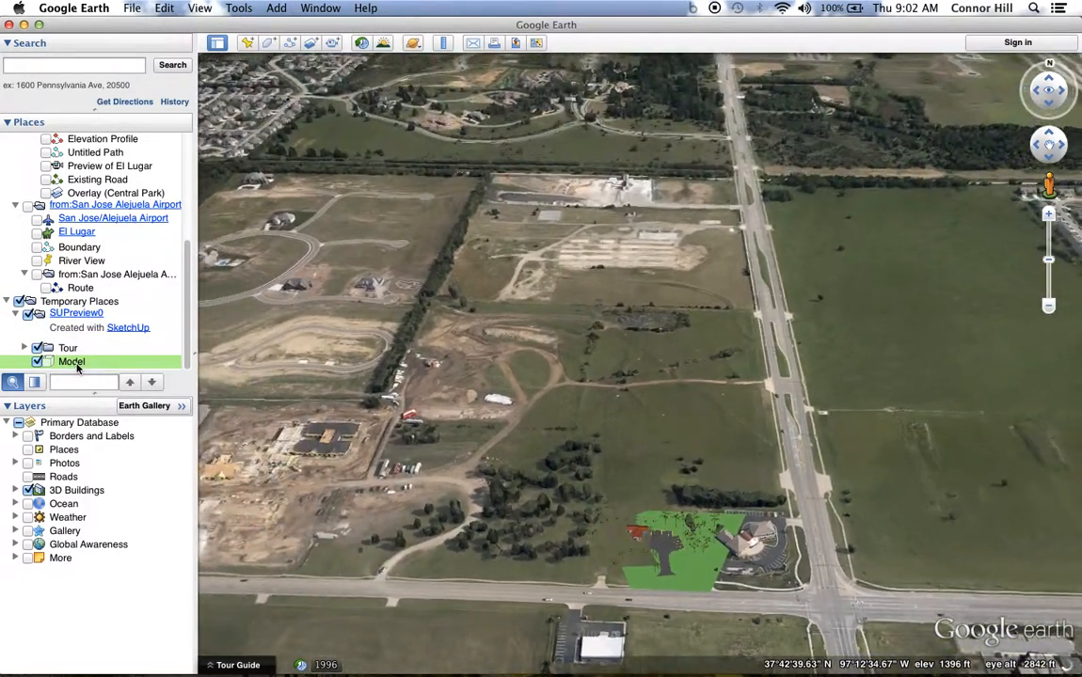
right_click(75, 363)
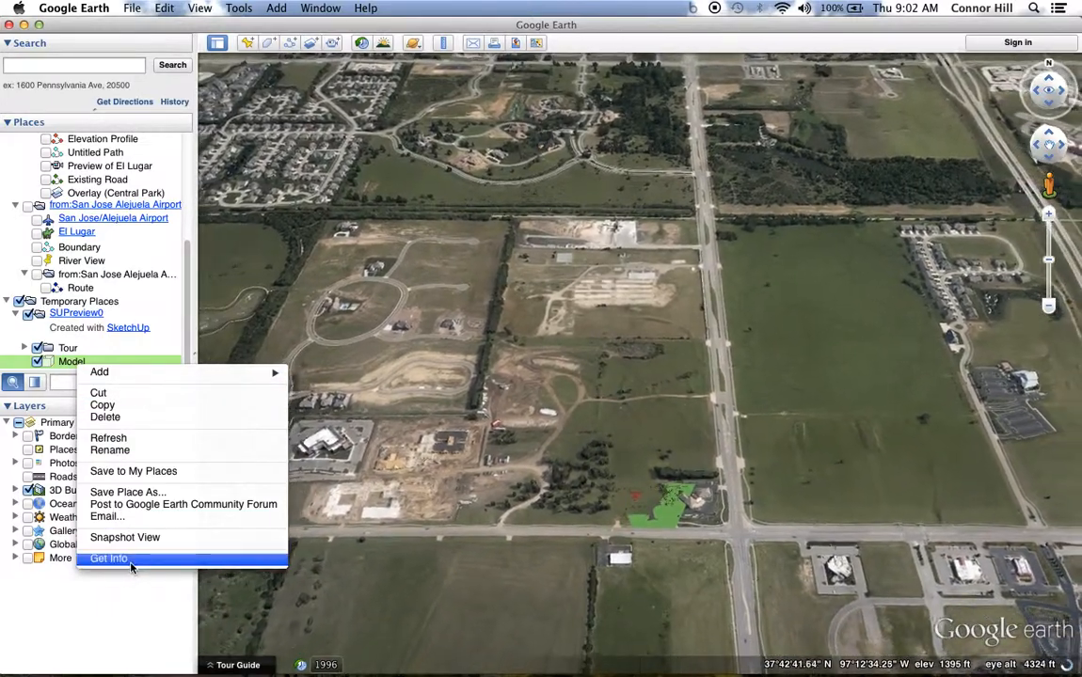
click(132, 562)
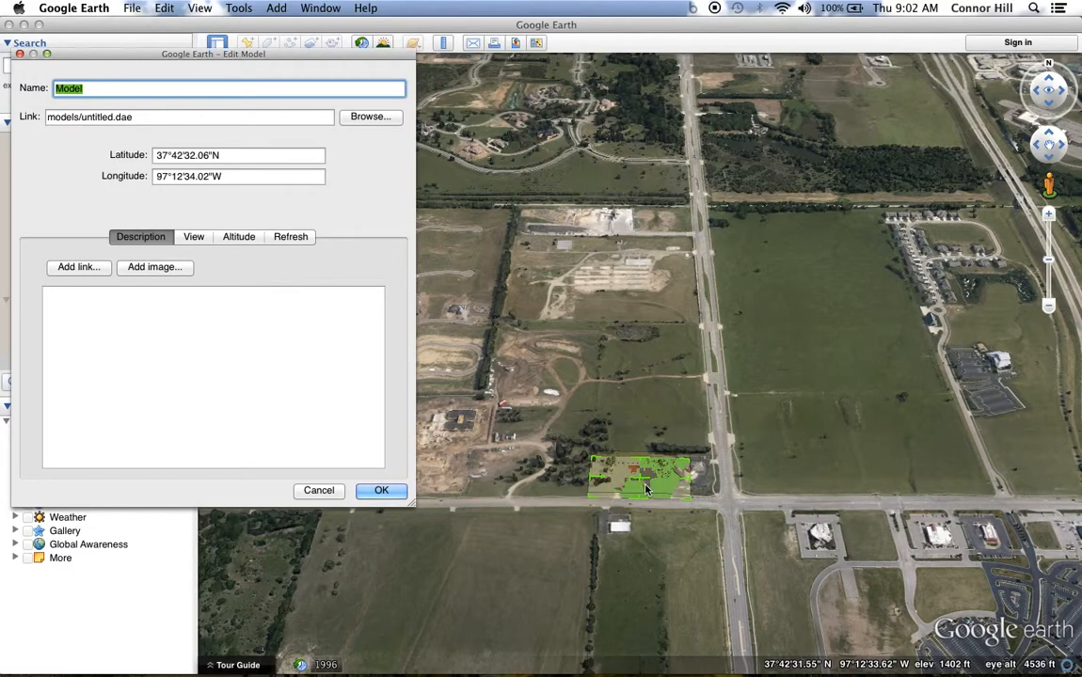
Step: Bring the placed site model into close view and open its altitude settings
drag(643, 483, 640, 482)
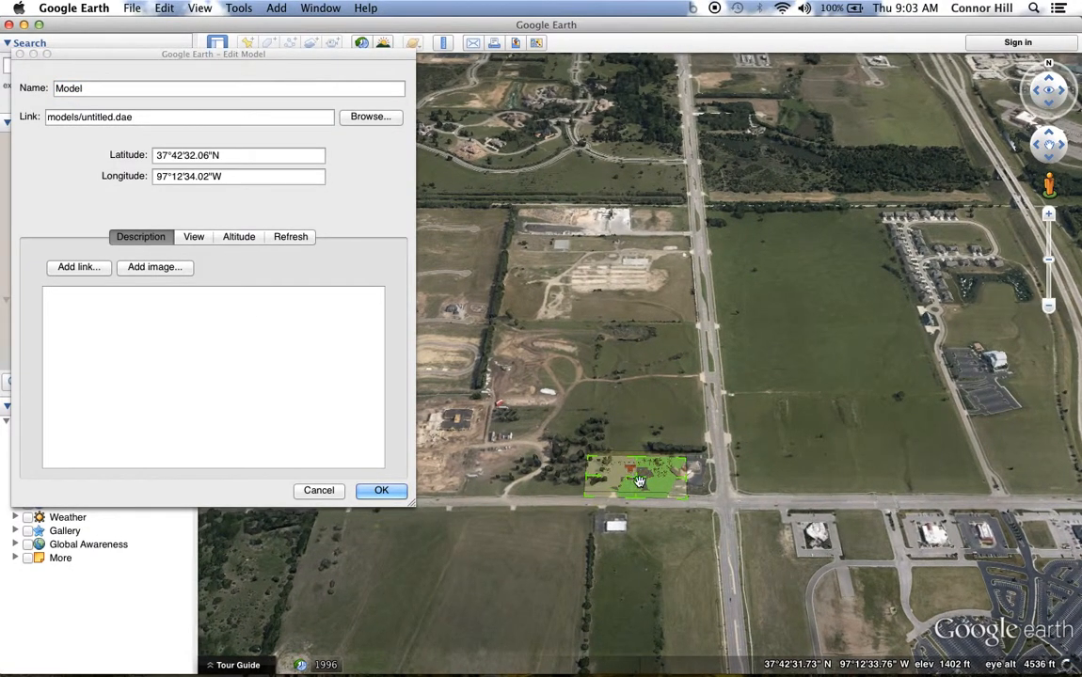
scroll(640, 482, up, 3)
mouse_move(630, 479)
mouse_down()
mouse_move(664, 501)
mouse_move(639, 494)
mouse_up()
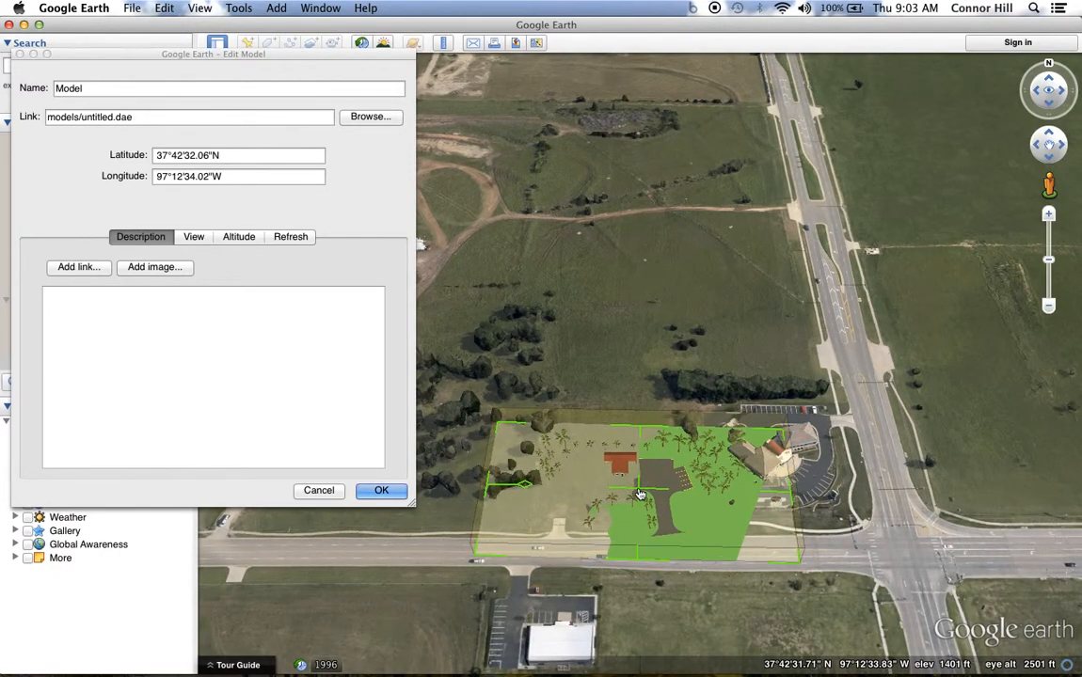
click(237, 238)
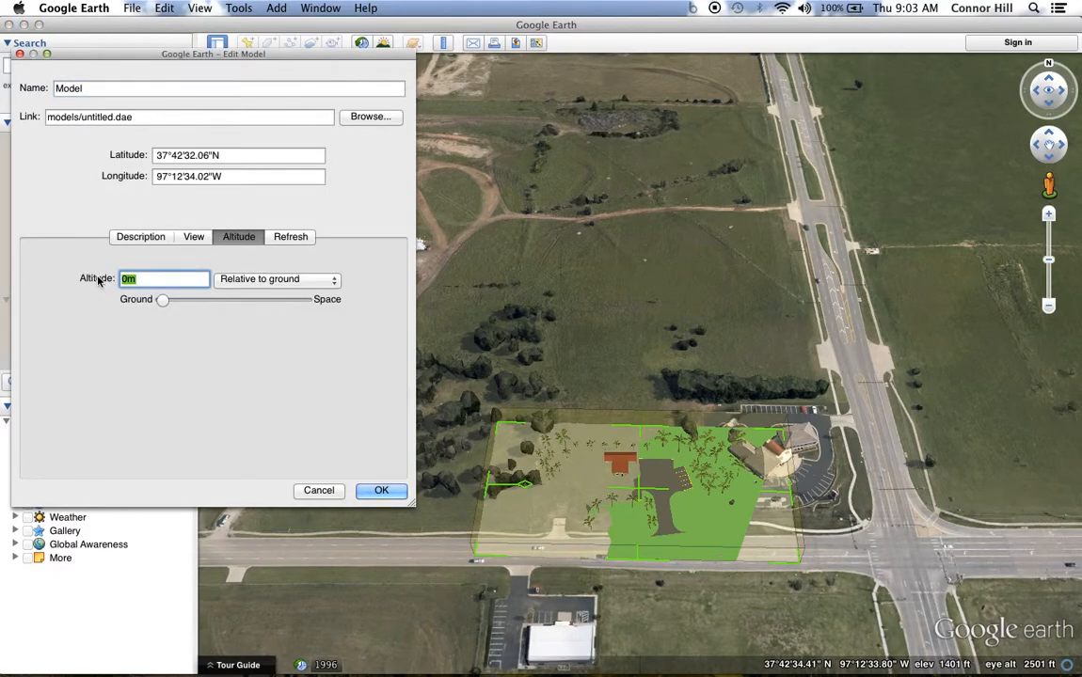